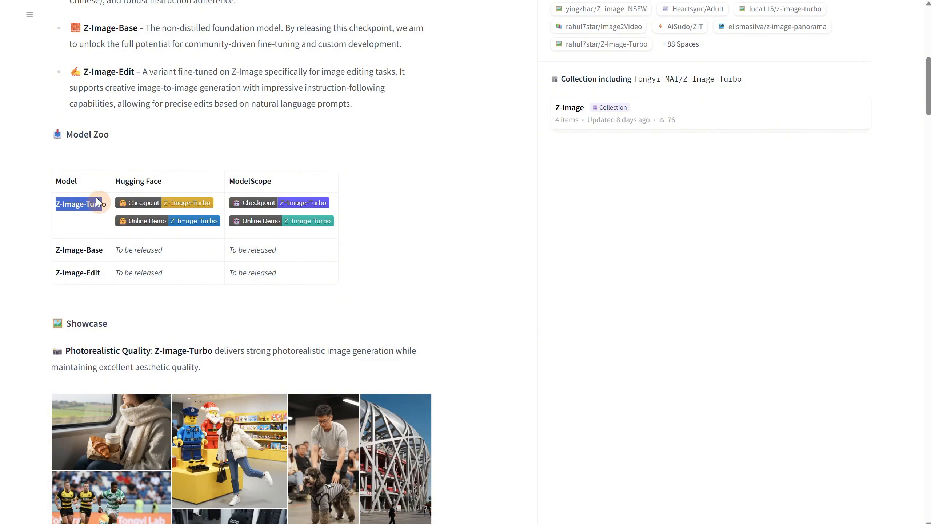
Compare the model loader nodes in the Z Image Turbo txt2img bf16 workflow and the AIO FP8 or BF16 workflow
click(438, 247)
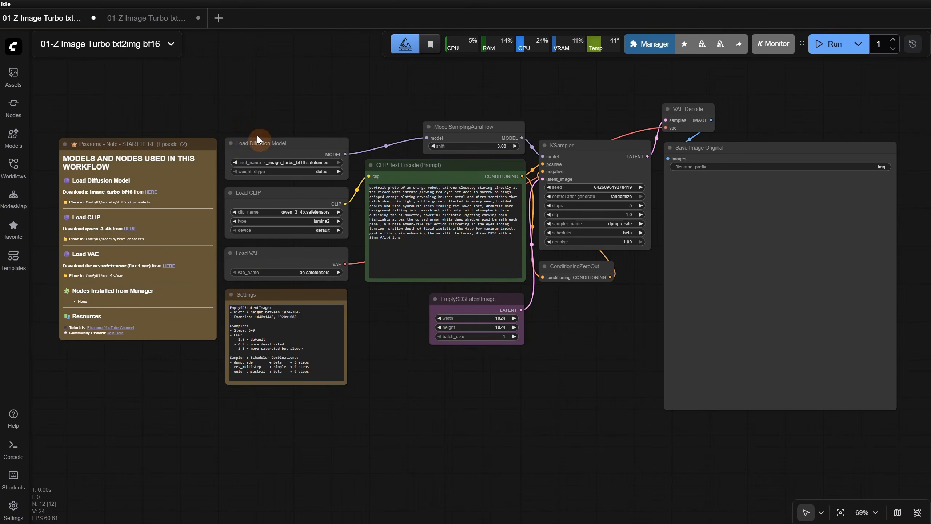
click(147, 20)
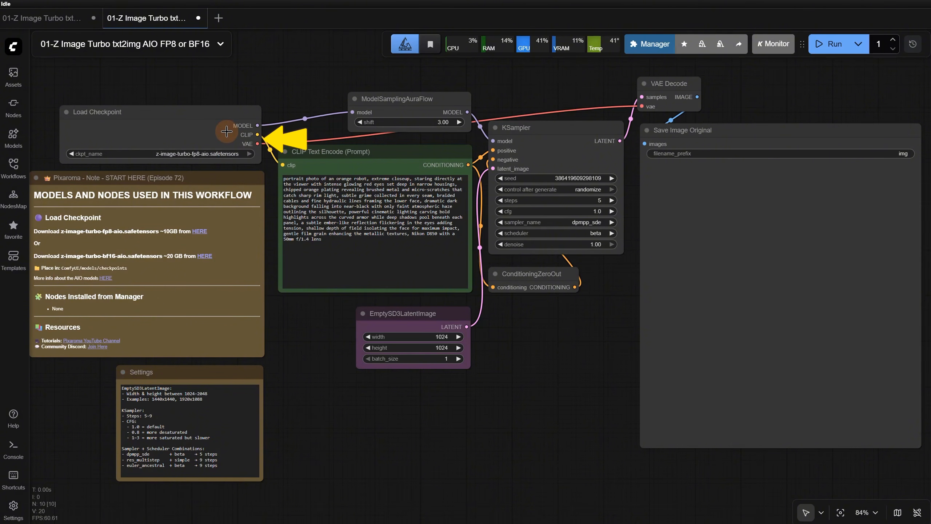
click(67, 20)
click(265, 216)
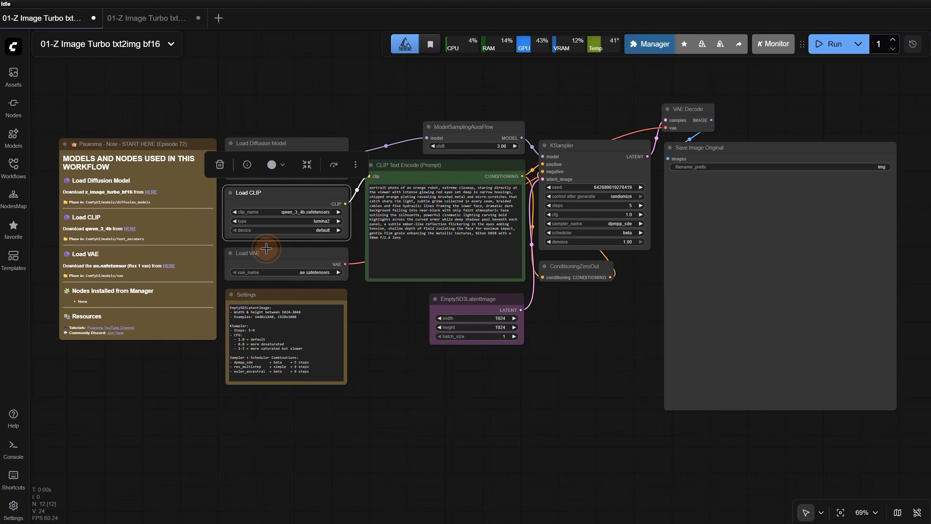
click(133, 24)
click(131, 119)
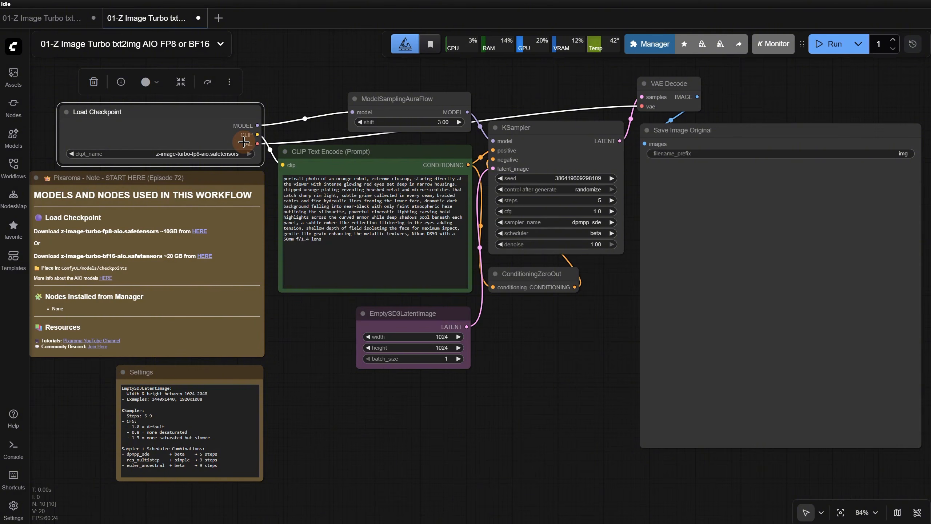
Read the START HERE notes on model downloads and folders in the bf16 workflow and the AIO workflow
click(40, 18)
scroll(176, 107, up, 6)
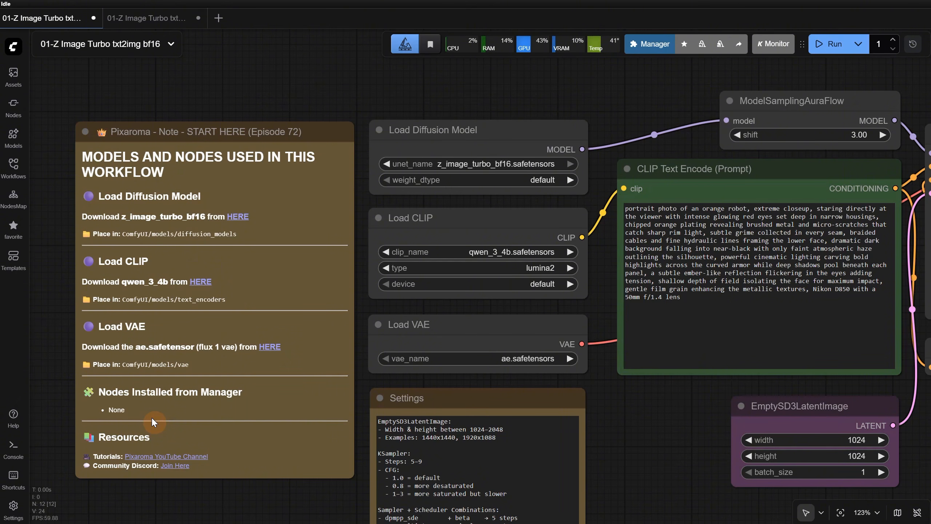
click(122, 23)
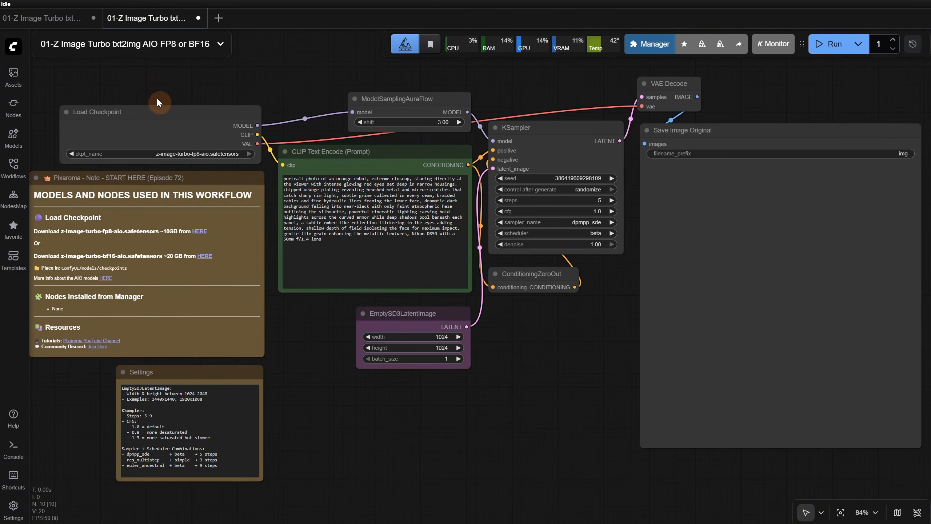
scroll(268, 89, up, 3)
drag(270, 87, 375, 77)
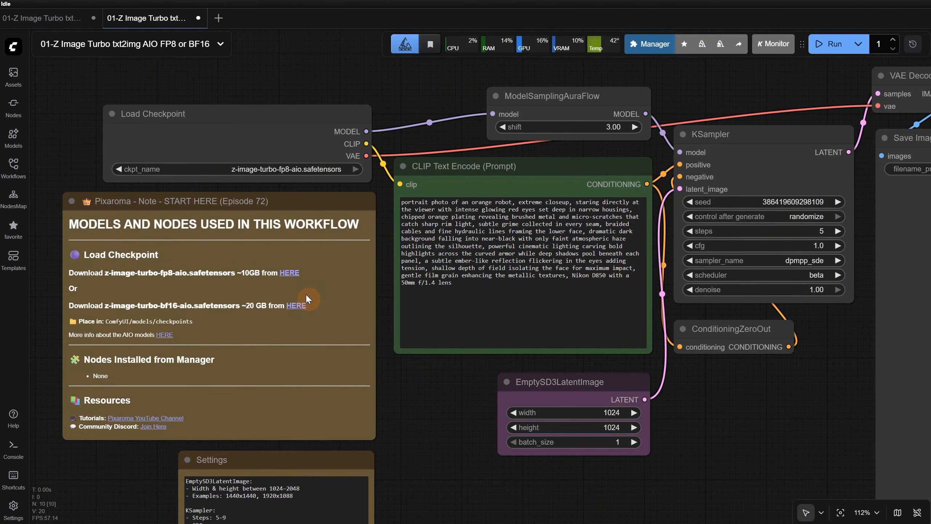
Switch the Load Checkpoint model to z-image-turbo-bf16-aio.safetensors and back to z-image-turbo-fp8-aio.safetensors
click(300, 169)
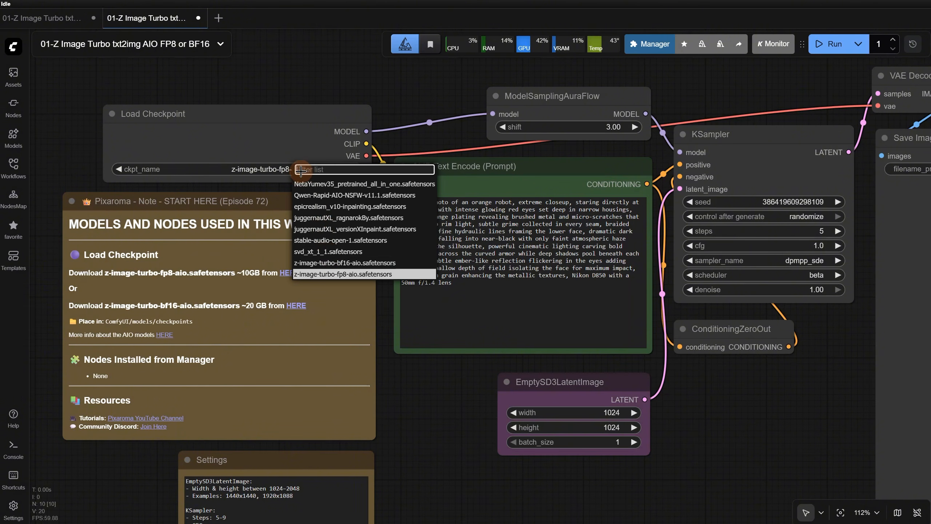
click(333, 263)
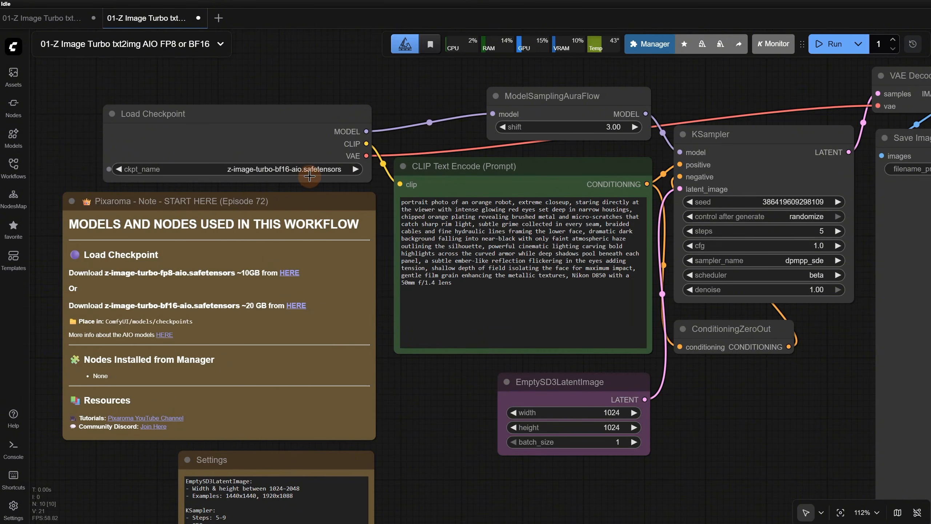
click(272, 170)
click(310, 275)
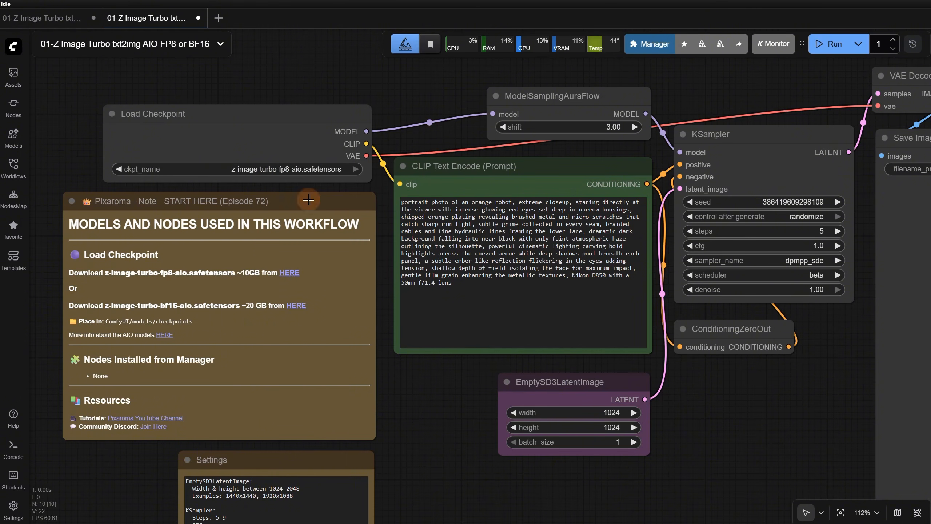
Return to the txt2img bf16 workflow and move the Settings note beneath the KSampler and ConditioningZeroOut nodes
click(46, 25)
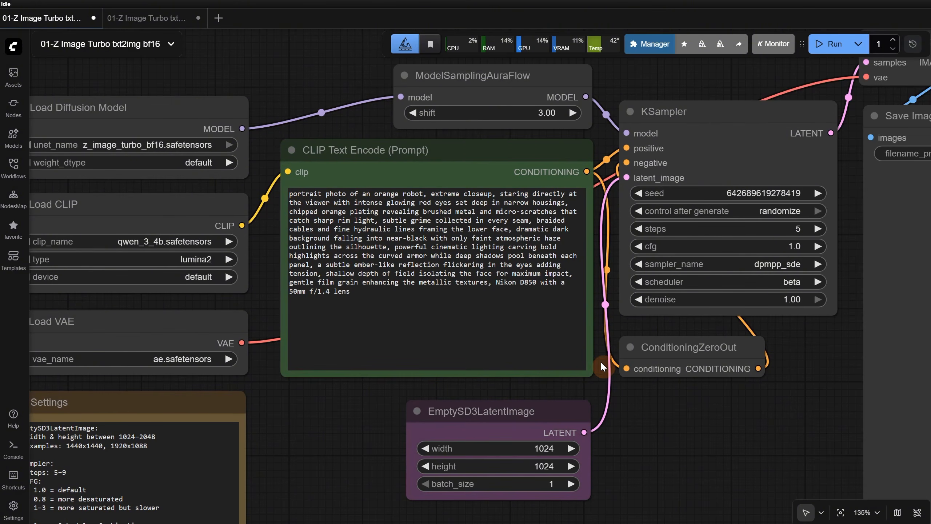
scroll(546, 336, down, 1)
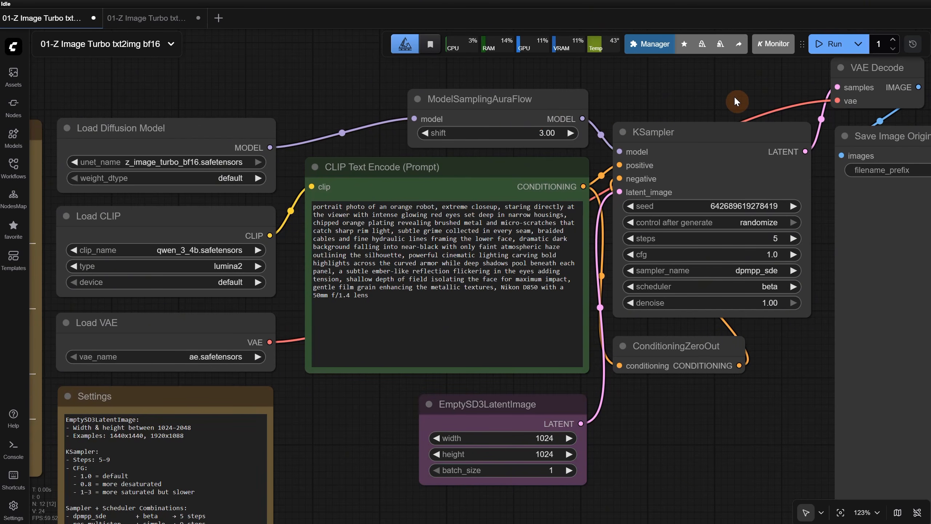
drag(734, 96, 674, 77)
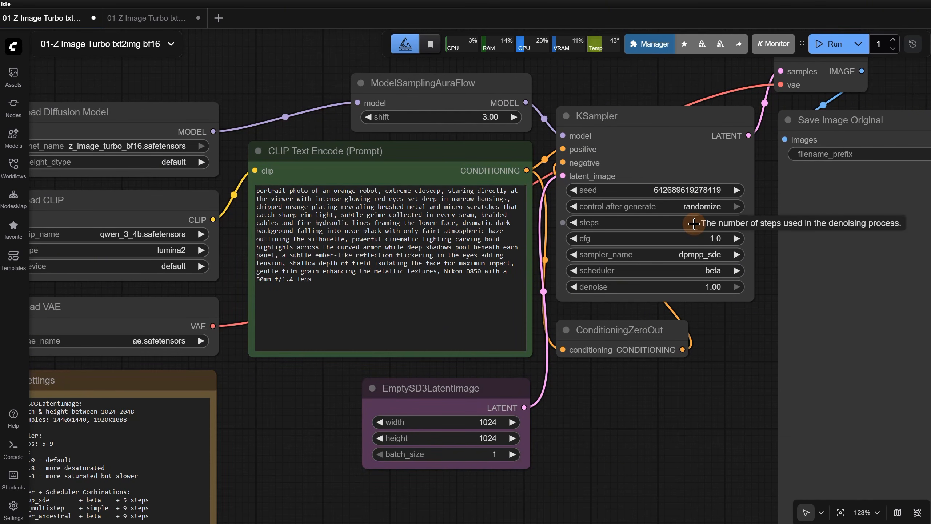
scroll(232, 383, down, 2)
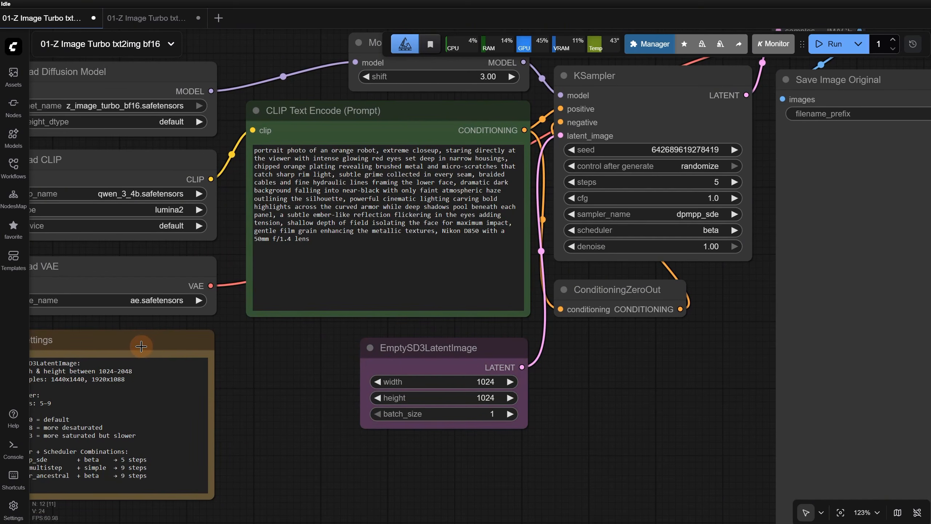
drag(124, 347, 666, 352)
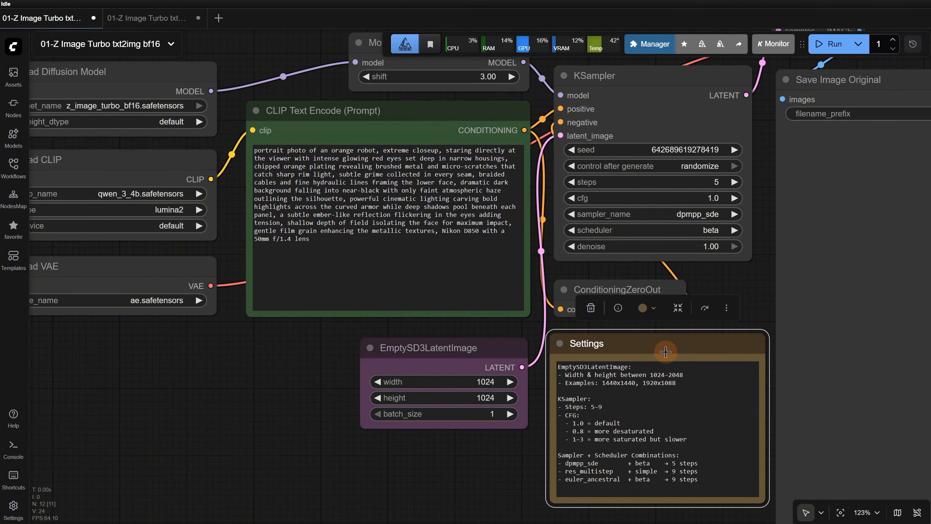
Compare the Settings note's recommended steps, CFG and sampler combinations with the KSampler values
click(619, 422)
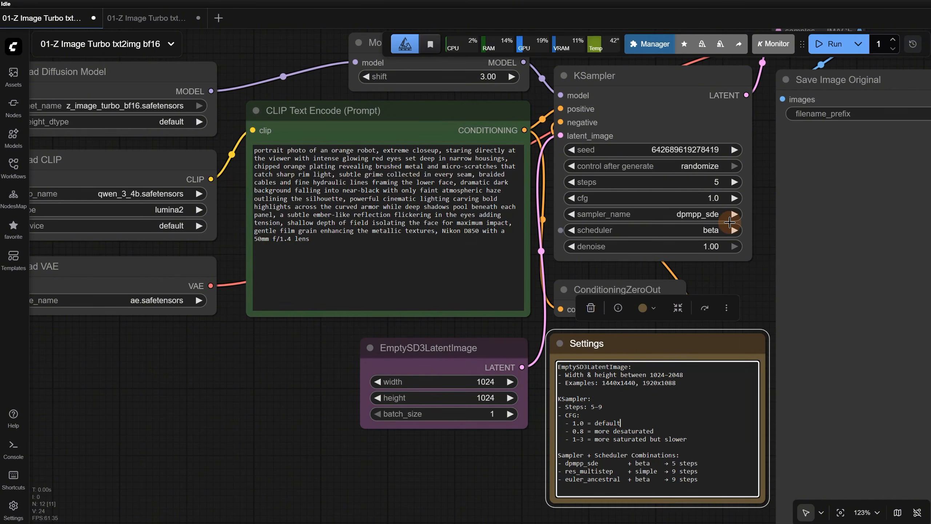
click(716, 182)
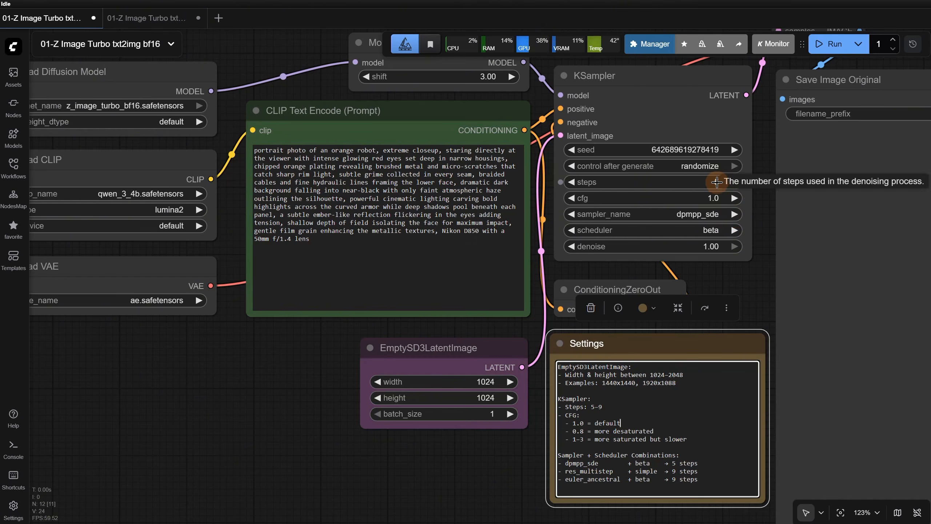
click(712, 198)
click(645, 372)
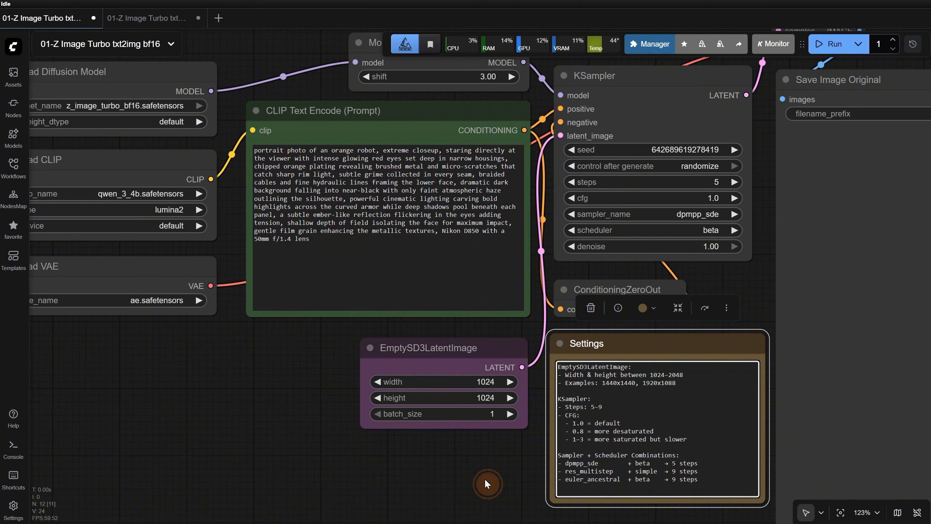
click(494, 490)
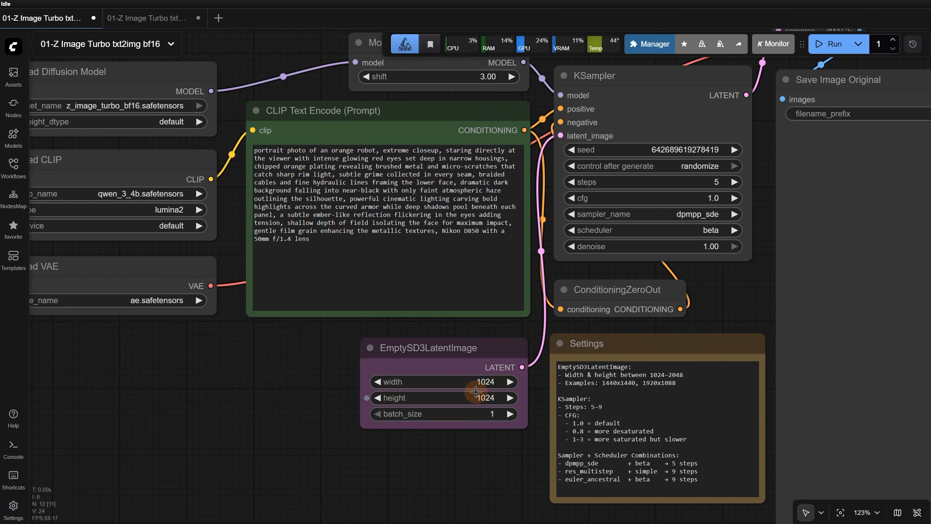
Run the bf16 workflow to generate the orange robot portrait and bring the saved image into view
click(832, 44)
drag(479, 479, 304, 441)
scroll(298, 461, down, 3)
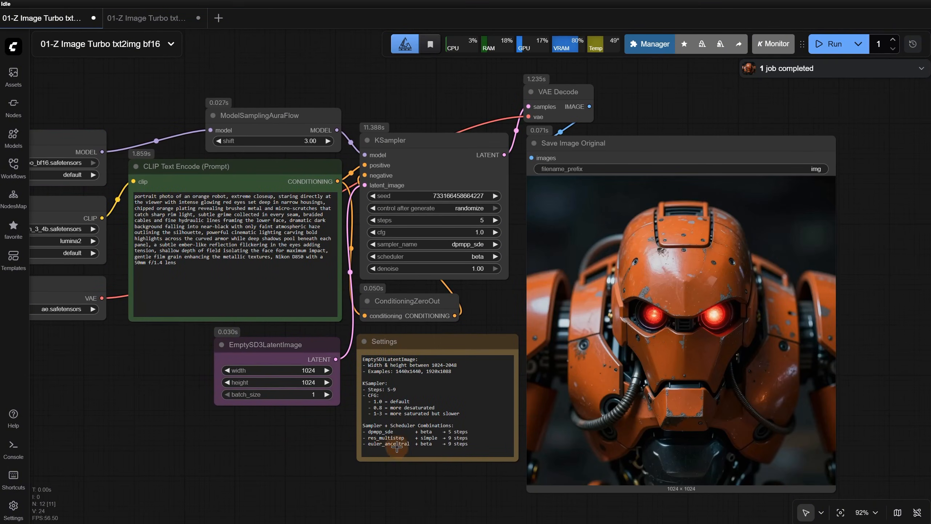
Generate further robot images from the same prompt and check the run times in the console logs
click(833, 44)
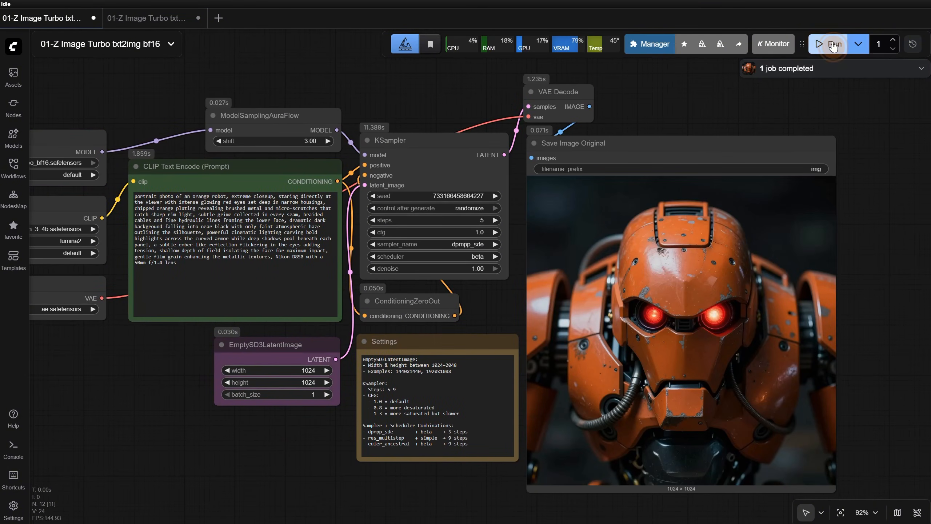
click(13, 448)
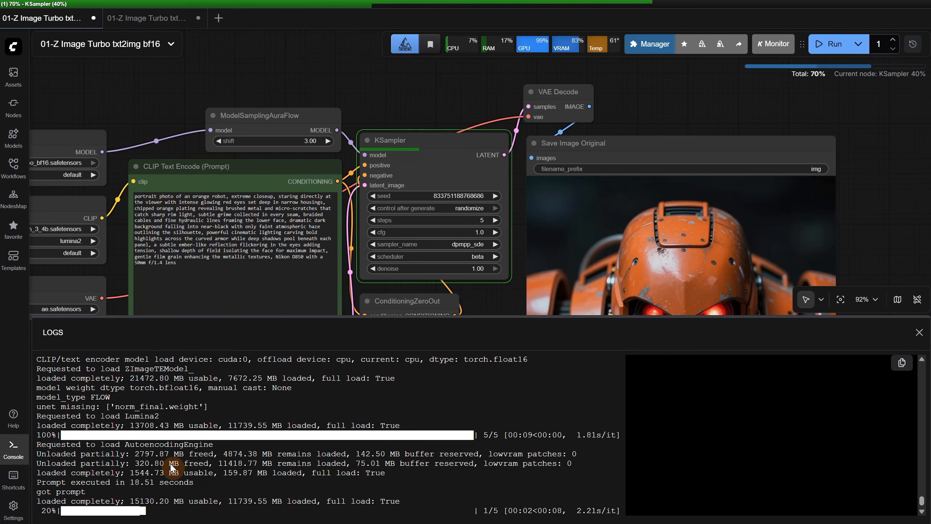
click(828, 44)
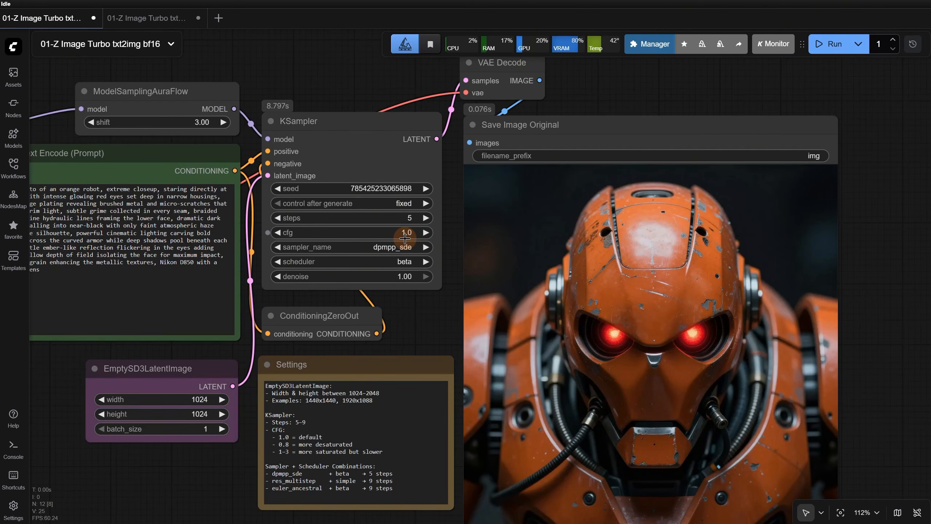
click(830, 44)
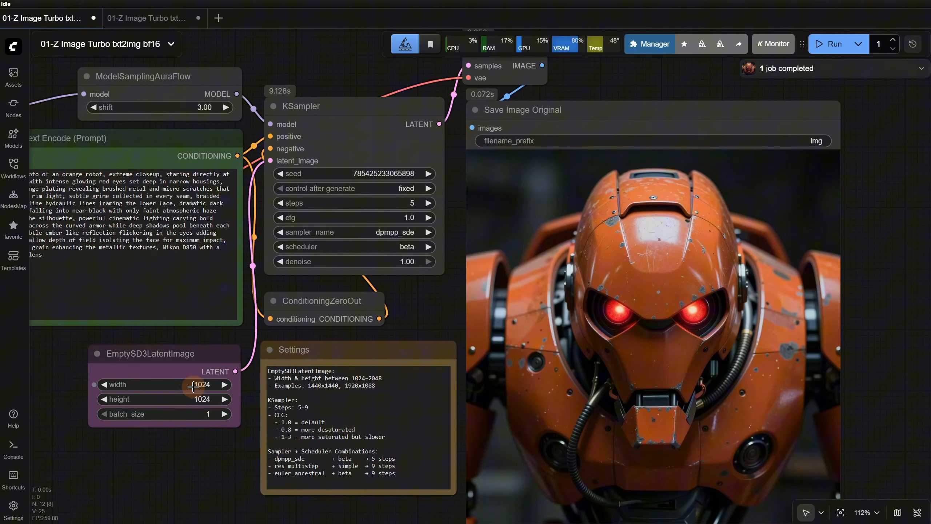
Generate the robot portrait at 1088 wide by 1920 high and check its run time in the console logs
click(193, 385)
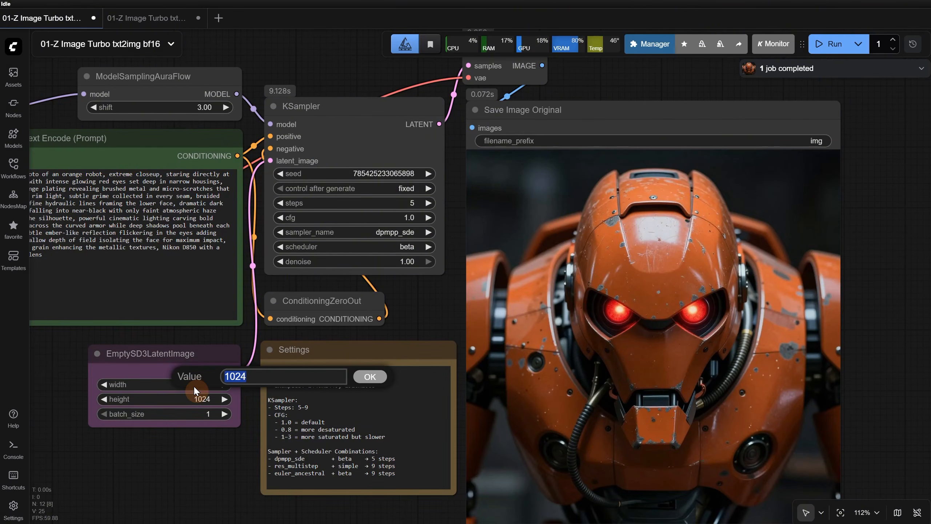
text(1088)
key(Return)
click(187, 399)
key(Escape)
click(821, 44)
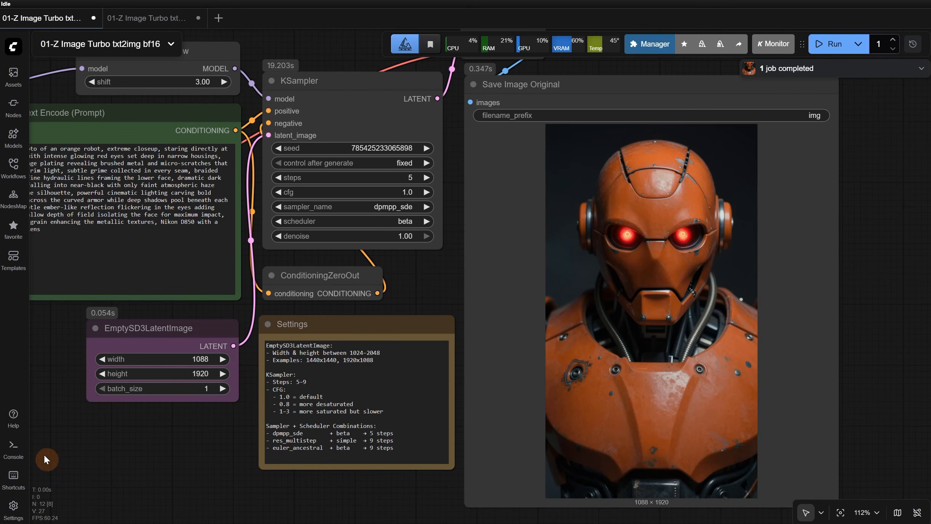
click(13, 448)
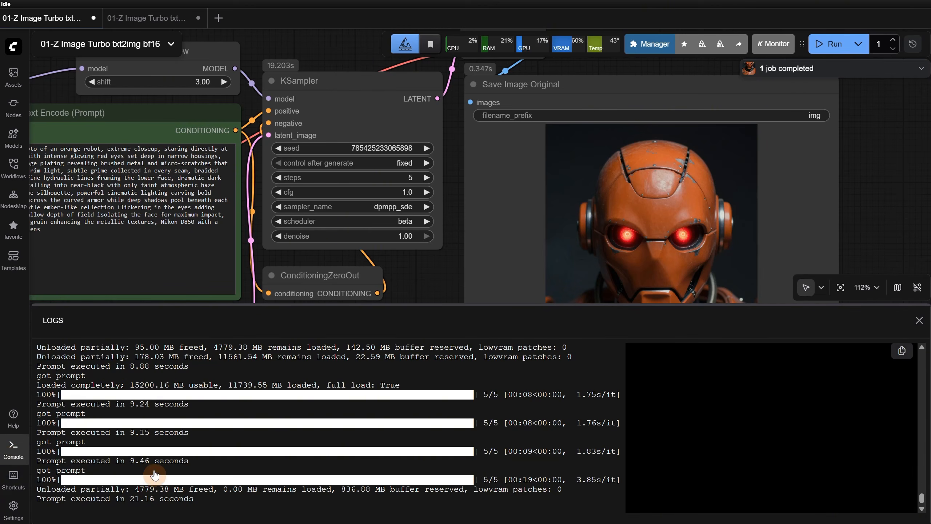
click(17, 449)
Generate the robot portrait with both latent width and height at 1408 and inspect the details of the result
click(198, 360)
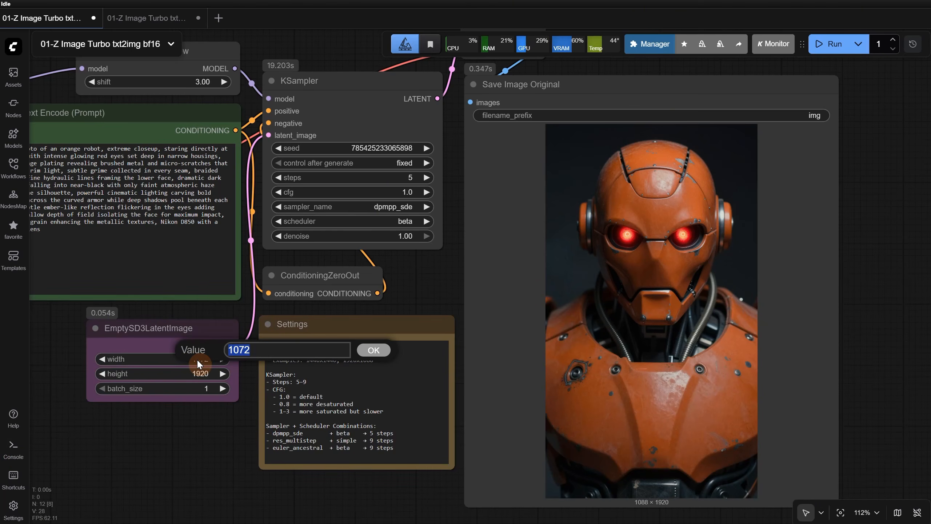
key(Return)
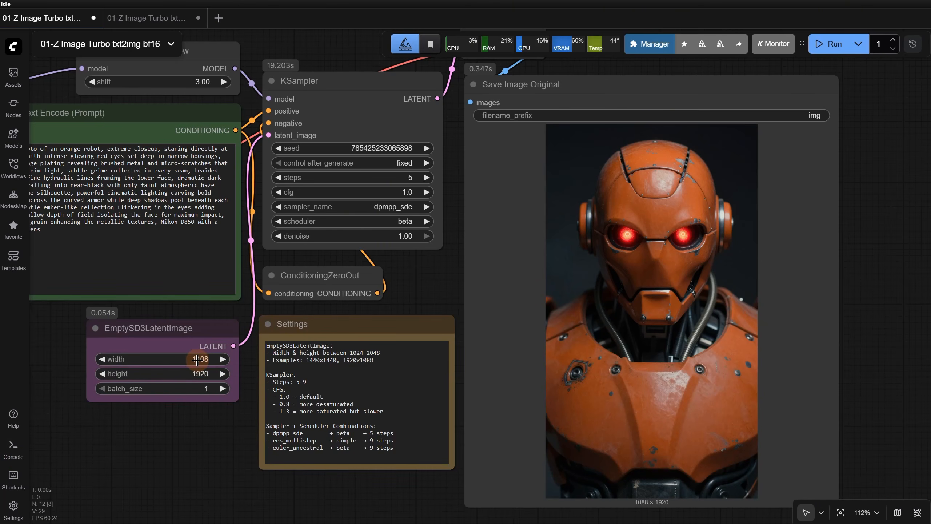
click(190, 373)
text(1400)
key(Return)
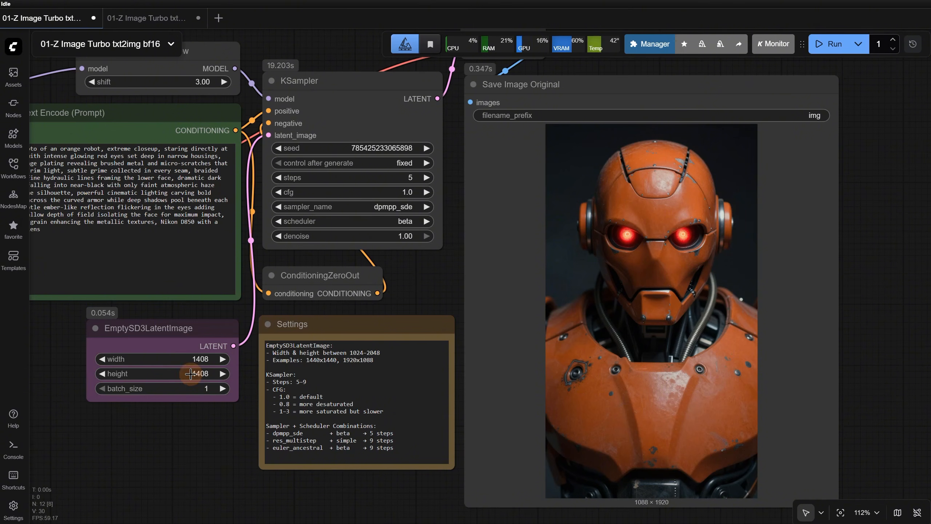
click(820, 46)
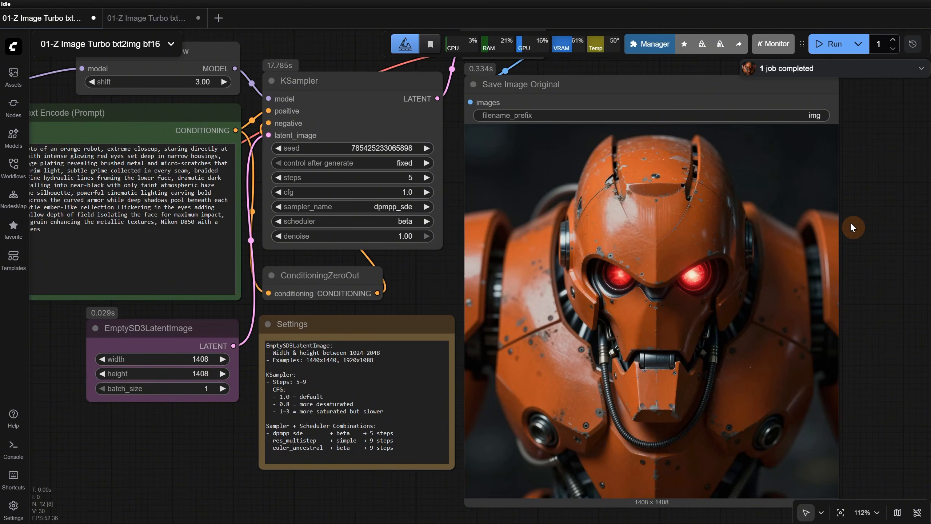
scroll(640, 210, up, 9)
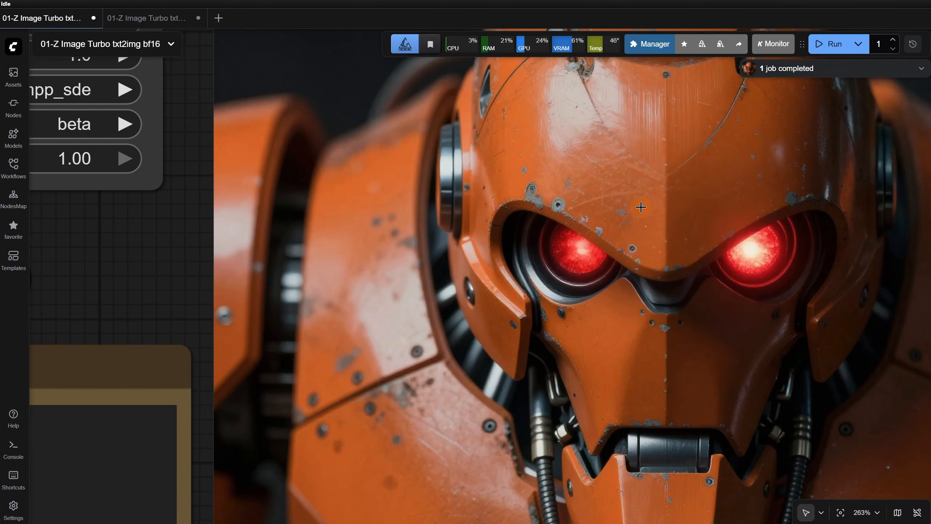
scroll(547, 188, down, 11)
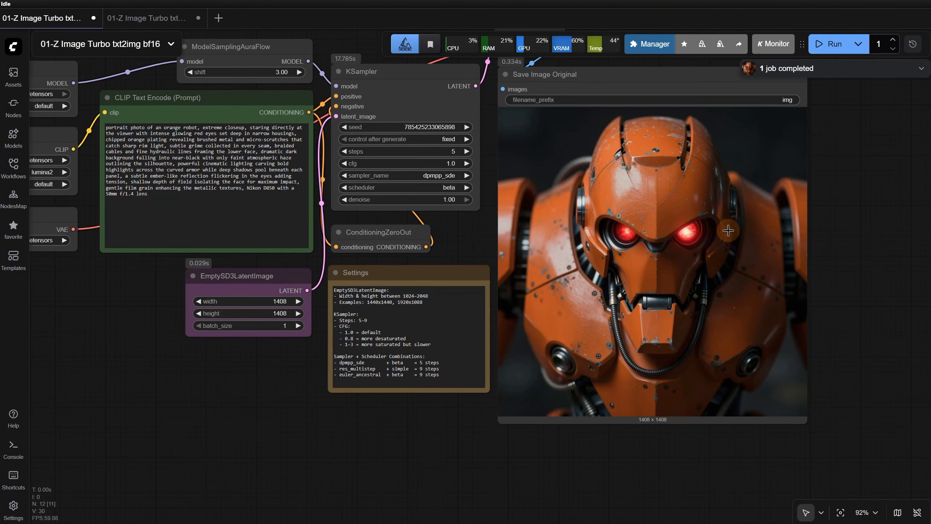
Set both the width and the height of the EmptySD3LatentImage node to 1808
click(288, 300)
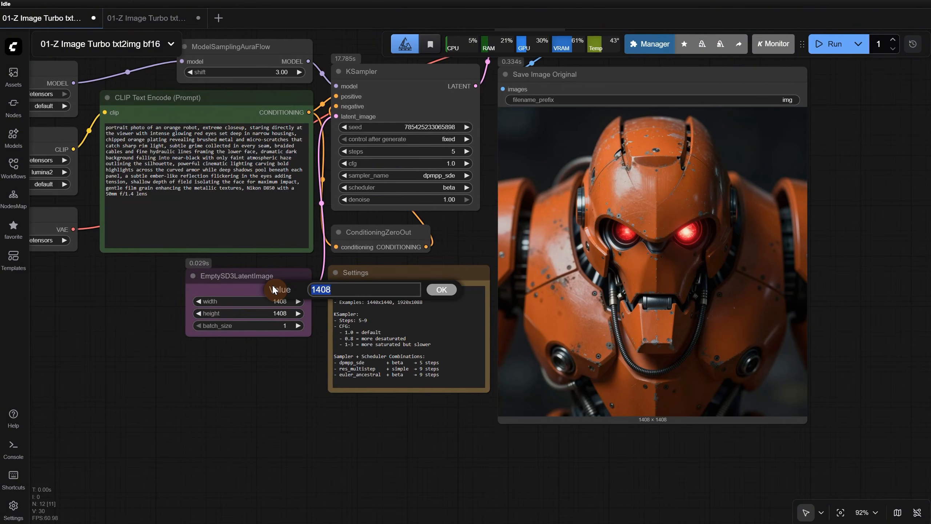
text(1808)
key(Return)
click(280, 312)
text(1808)
key(Return)
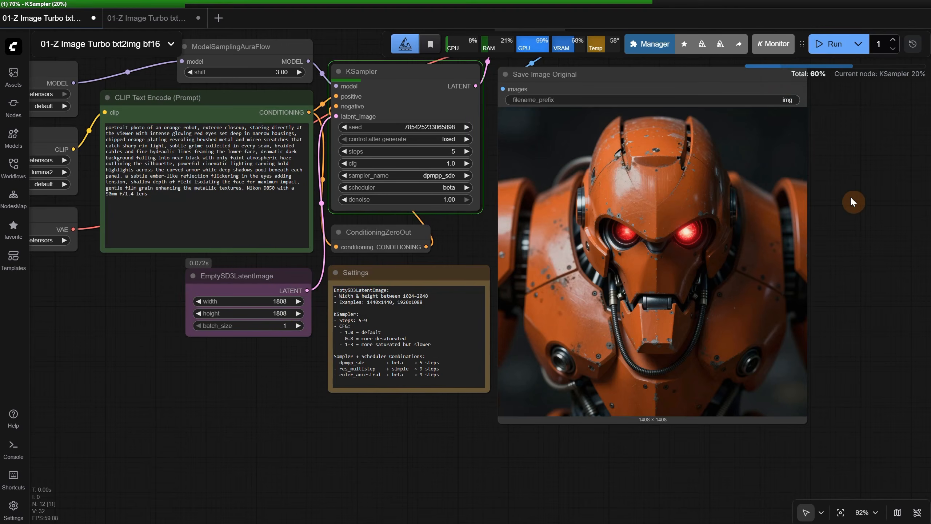
Inspect the details of the robot portrait generated at 1808 by 1808
drag(852, 201, 847, 224)
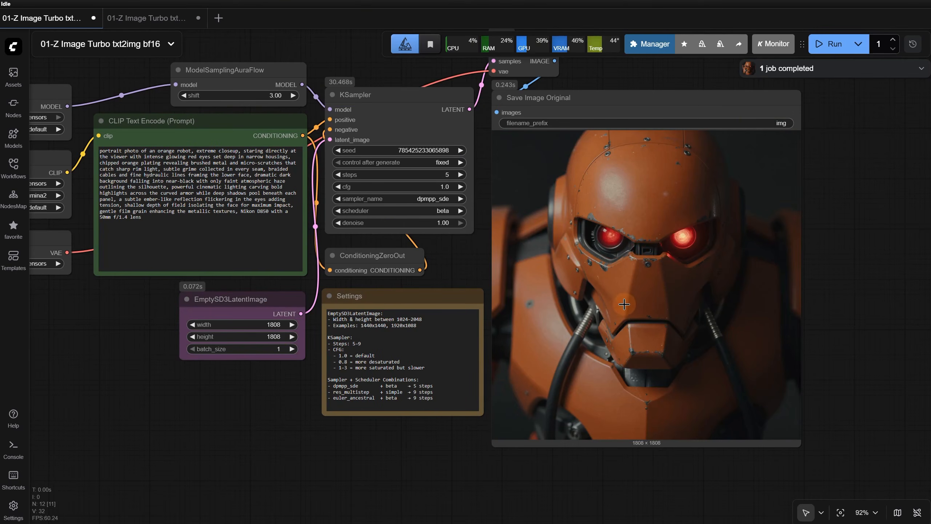
scroll(627, 274, up, 1)
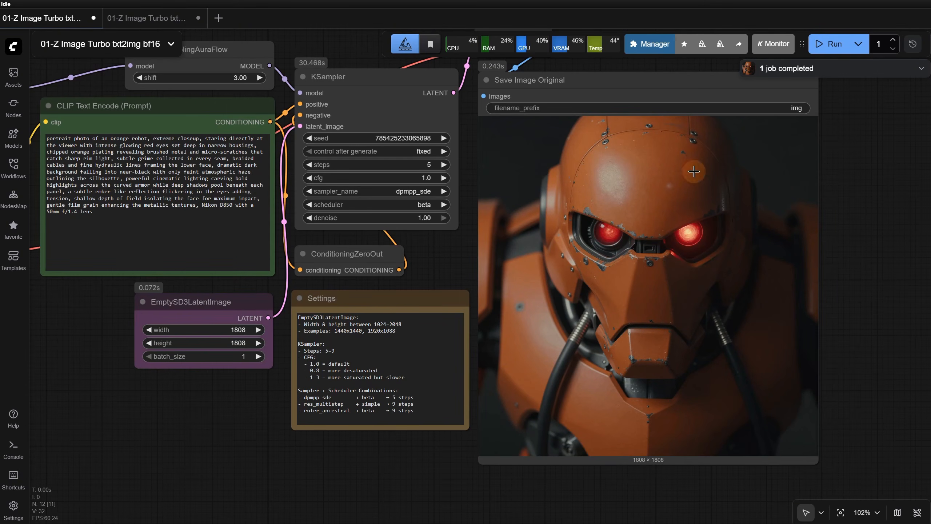
scroll(649, 331, up, 3)
scroll(655, 280, down, 4)
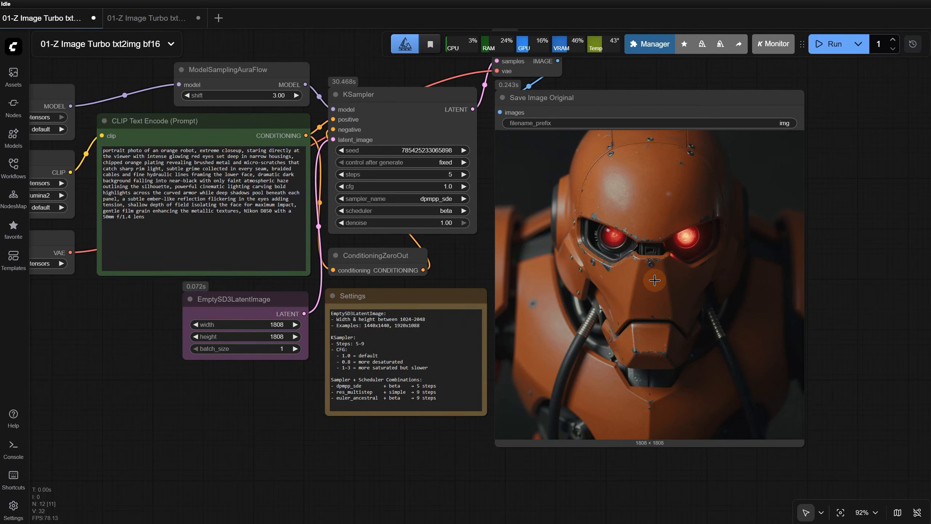
Generate the robot portrait with both the latent width and height at 1600
click(263, 322)
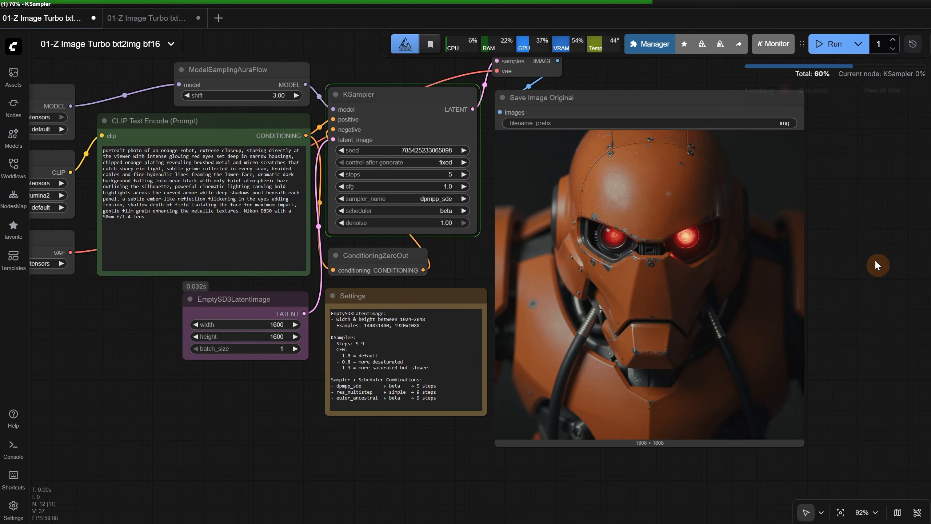
scroll(874, 259, up, 2)
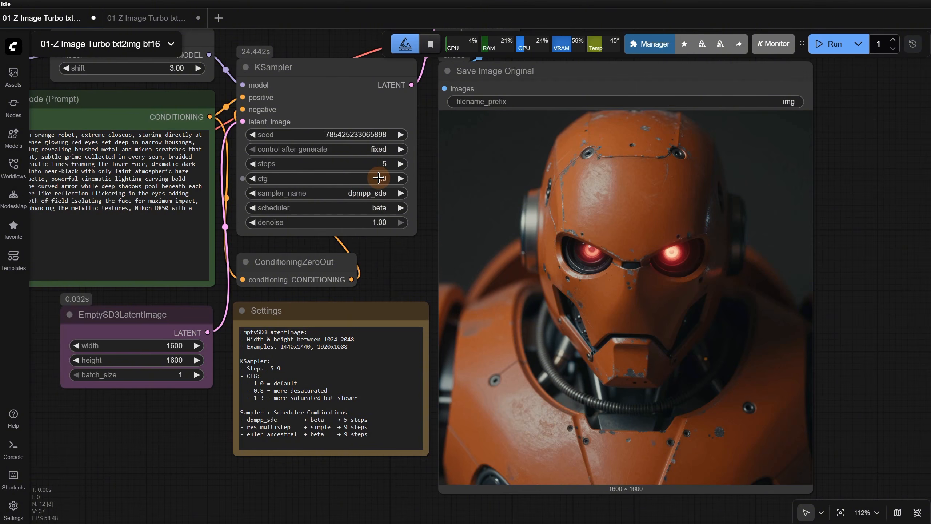
Set the KSampler's cfg to 0.8 and generate the robot portrait again
click(378, 178)
text(0.8)
key(Return)
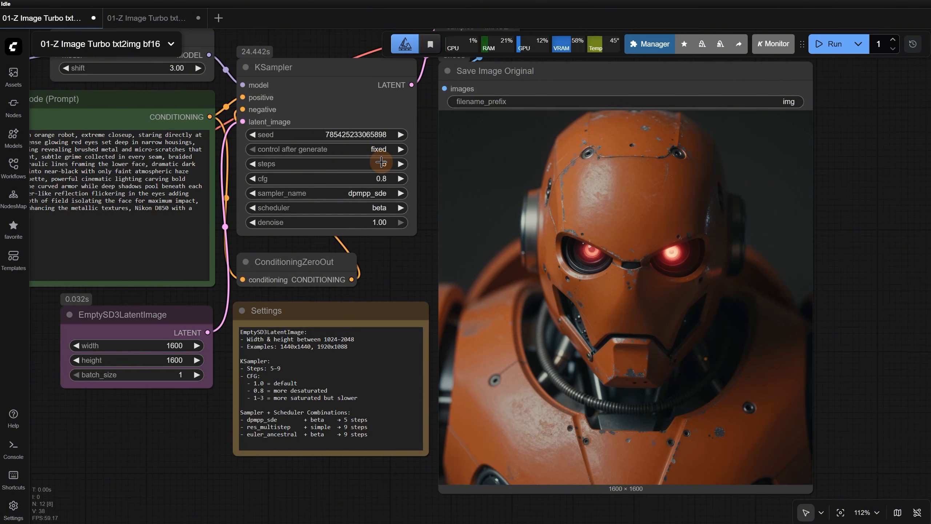
click(835, 48)
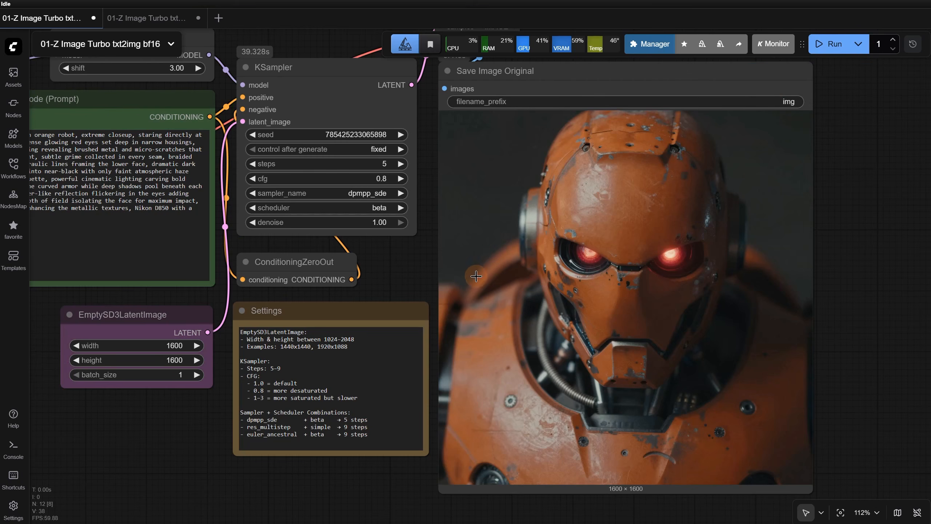
Generate the robot portrait with the KSampler's cfg at 2.0 and check its run time in the console logs
click(381, 178)
text(2)
key(Return)
click(836, 44)
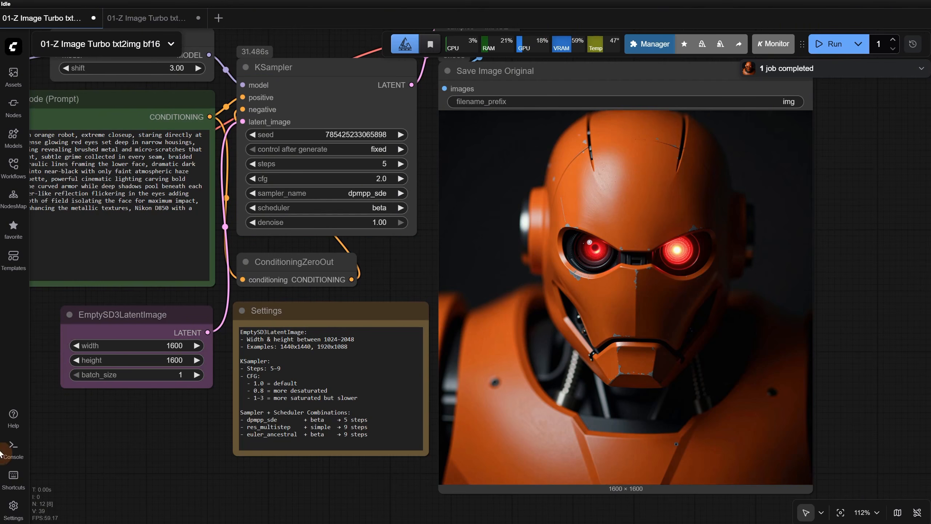
click(13, 447)
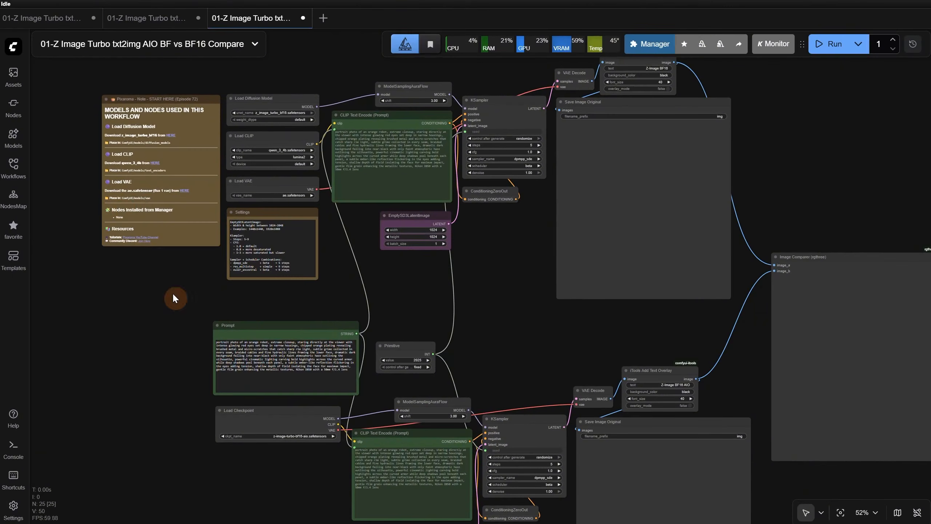
Examine the separate diffusion model, CLIP and VAE loaders and the AIO checkpoint loader in the BF vs BF16 compare workflow
scroll(173, 294, up, 1)
scroll(389, 266, up, 2)
drag(388, 265, 407, 440)
scroll(331, 257, up, 7)
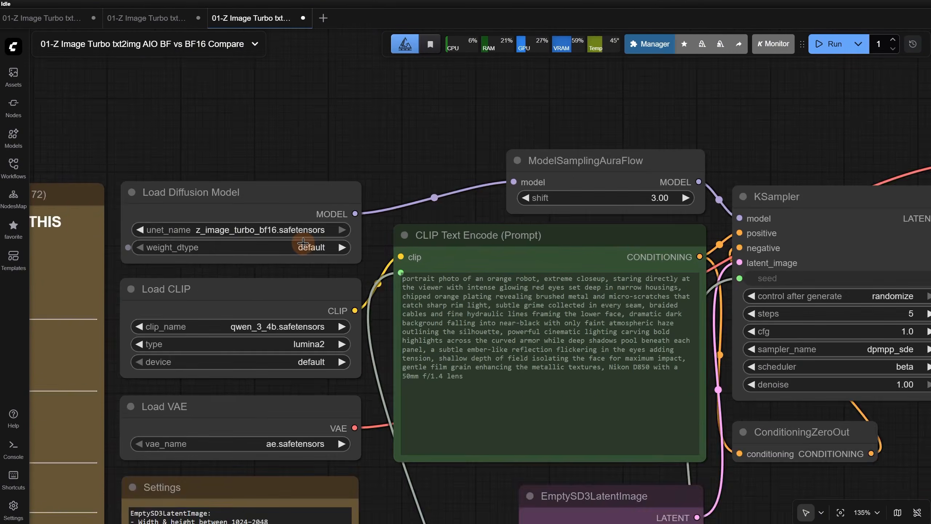
scroll(304, 243, up, 2)
scroll(295, 205, down, 8)
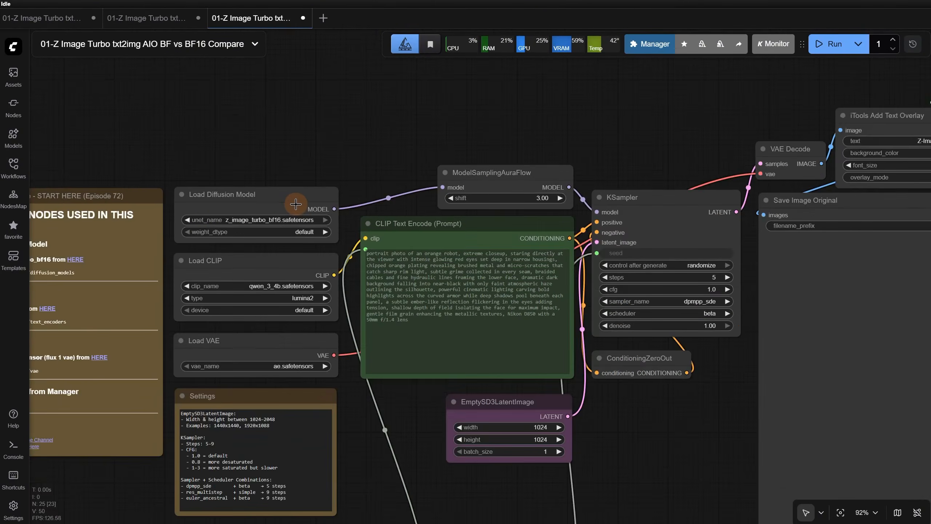
drag(340, 470, 360, 132)
scroll(305, 330, up, 5)
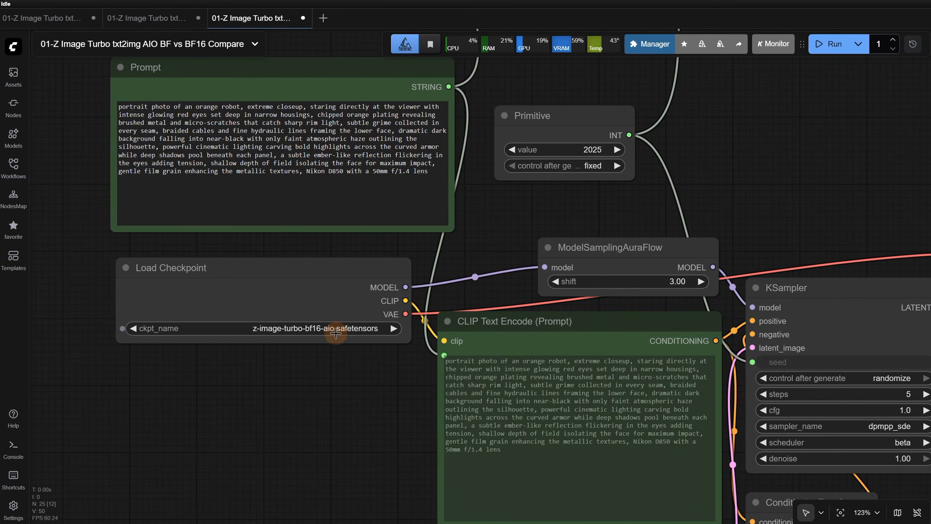
Shift the shared Prompt and Primitive seed nodes slightly to the left in the graph
scroll(338, 331, down, 8)
drag(586, 241, 526, 316)
scroll(310, 322, up, 4)
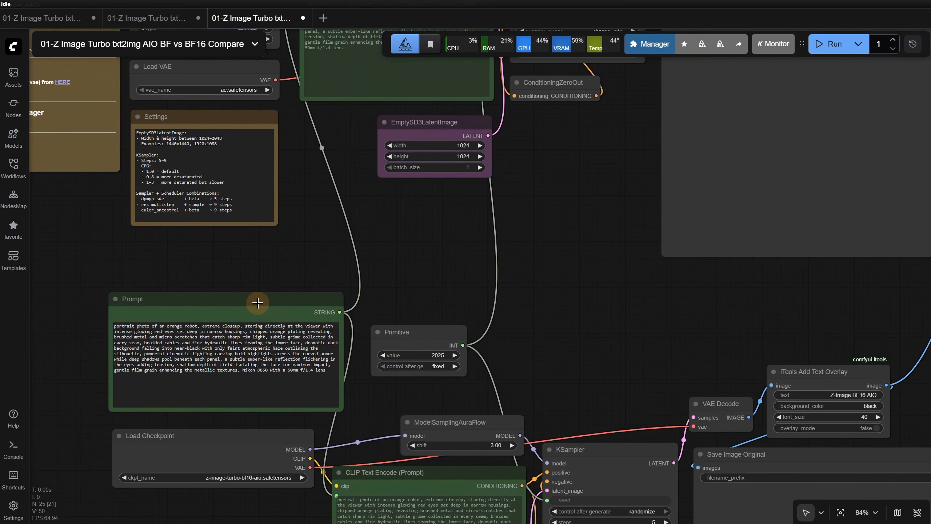
drag(257, 303, 249, 302)
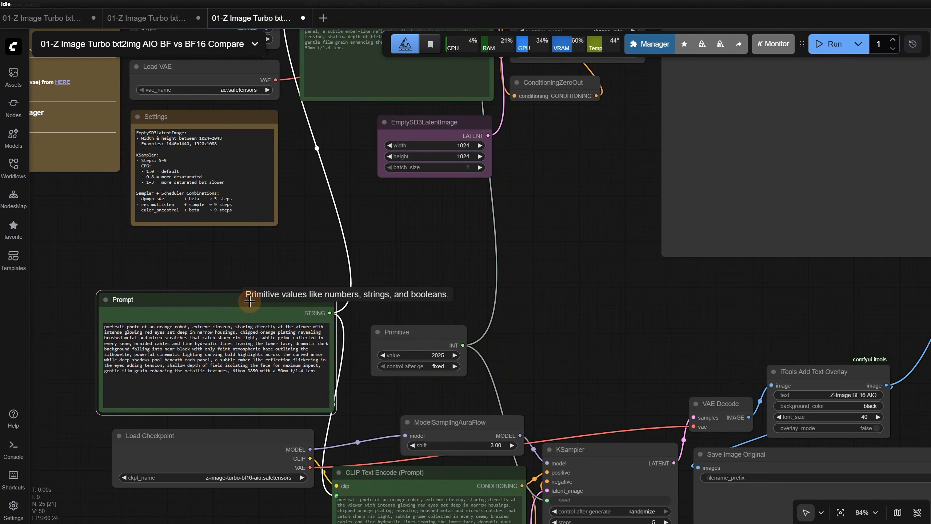
drag(415, 329, 391, 326)
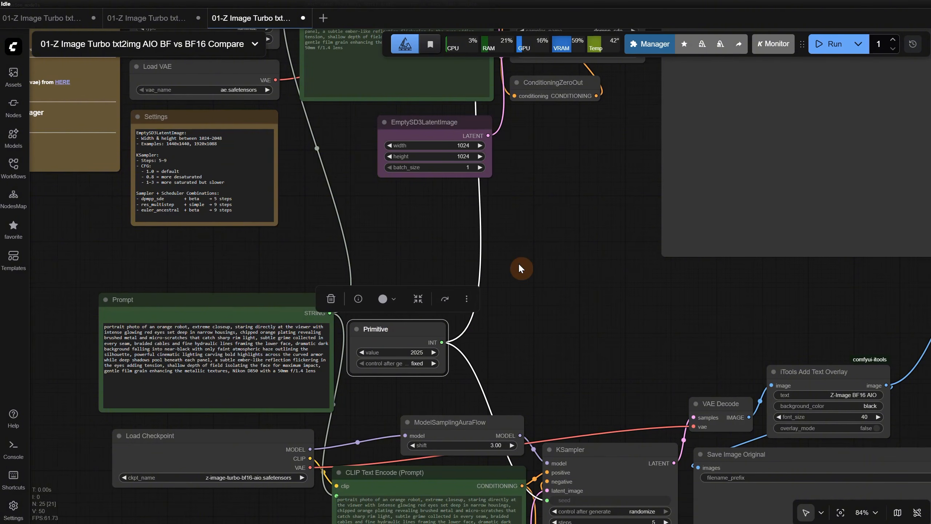
Run the BF vs BF16 compare workflow with the shared prompt and fixed seed
scroll(569, 230, down, 2)
drag(569, 230, 496, 110)
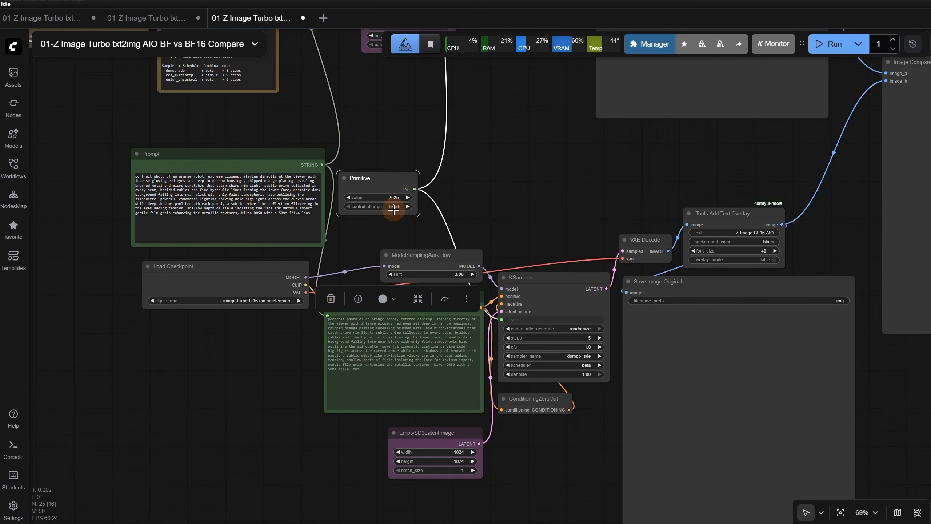
scroll(561, 189, down, 3)
drag(430, 249, 426, 352)
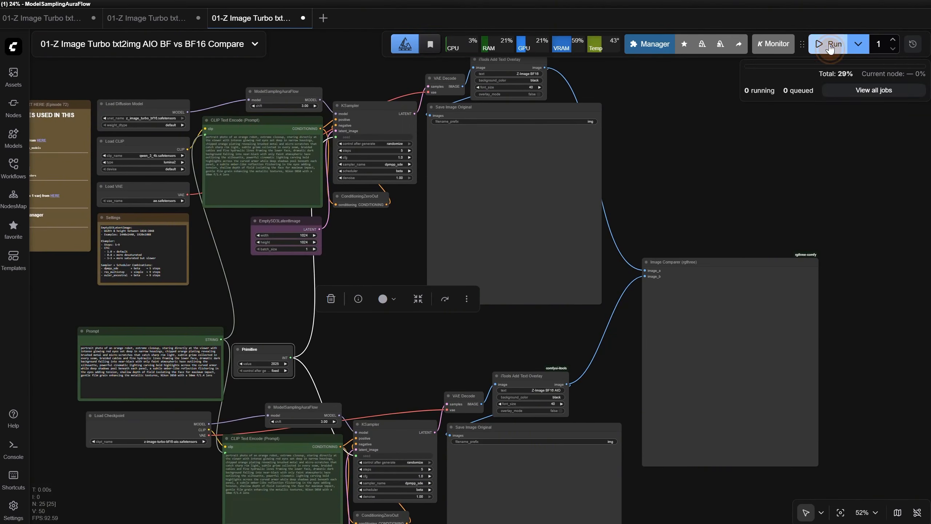
click(834, 47)
Examine the iTools Add Text Overlay node and the connections into the Image Comparer node
scroll(619, 86, up, 8)
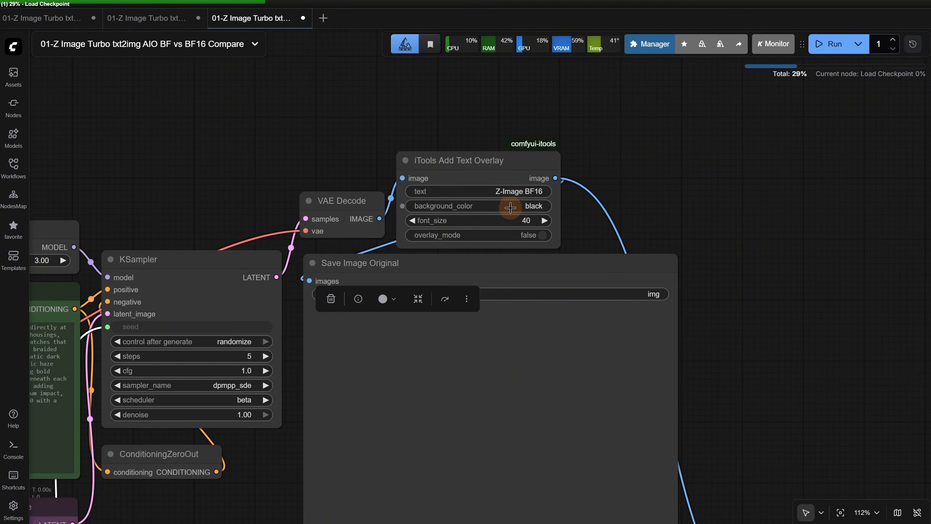
scroll(619, 172, down, 10)
scroll(548, 358, up, 11)
scroll(621, 207, down, 3)
drag(638, 129, 343, 287)
scroll(651, 133, down, 1)
scroll(653, 131, down, 6)
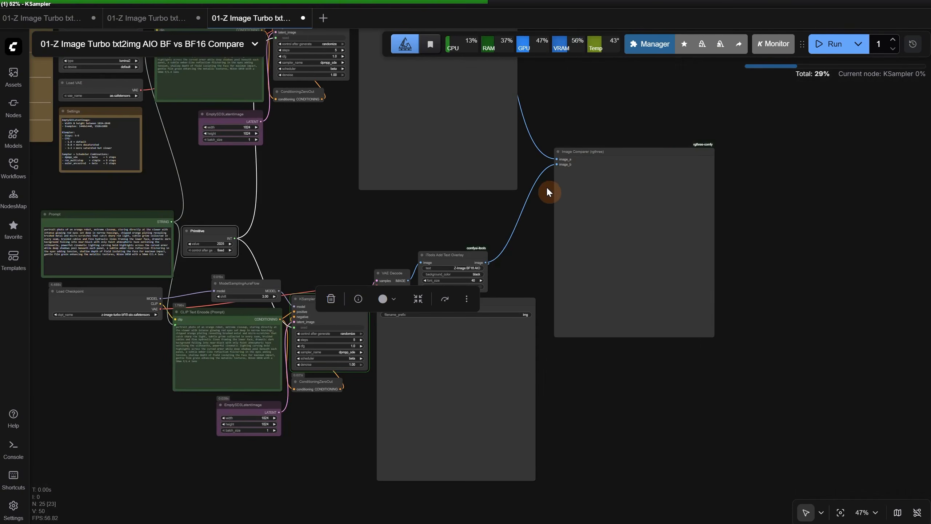
Compare the BF16 and BF16 AIO robot images in detail in the Image Comparer node
drag(521, 229, 534, 263)
scroll(785, 266, up, 3)
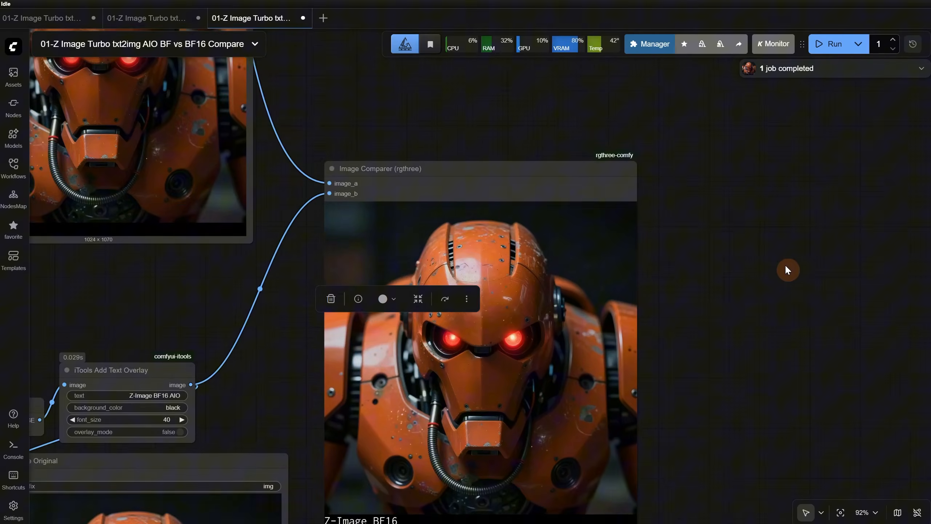
key(.)
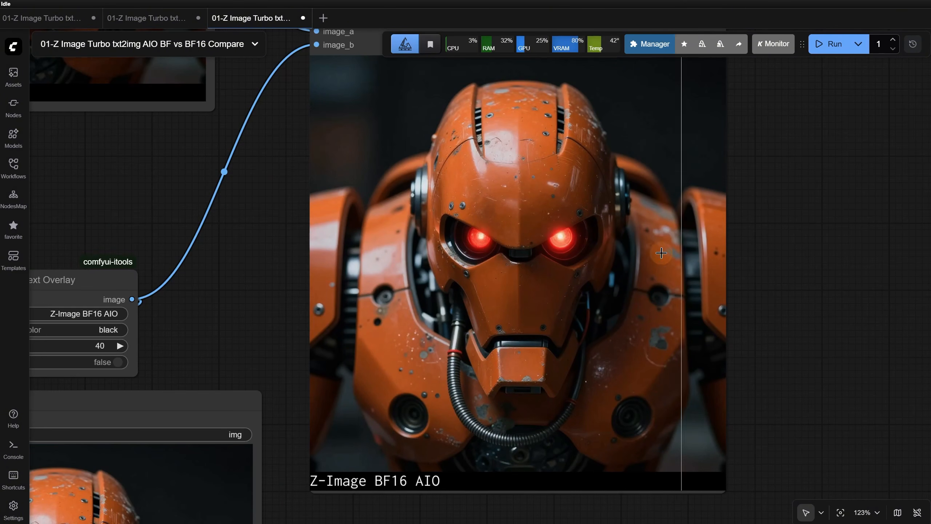
scroll(664, 261, up, 6)
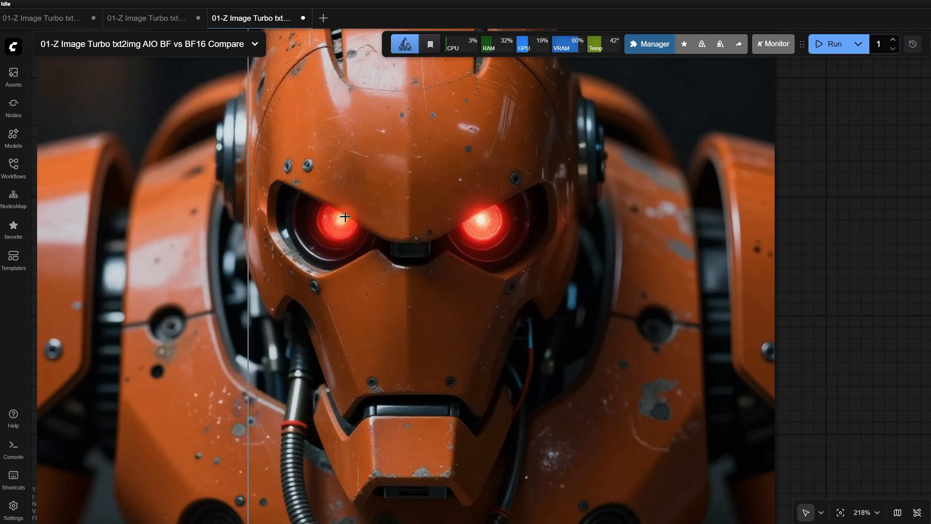
scroll(554, 197, down, 6)
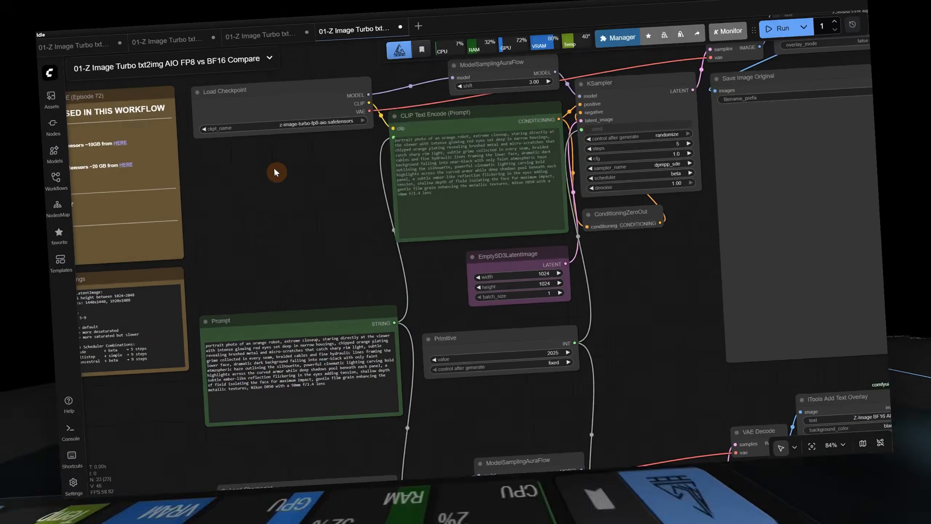
Review the FP8 and BF16 checkpoint loaders in the AIO FP8 vs BF16 compare workflow and run it
scroll(268, 183, up, 3)
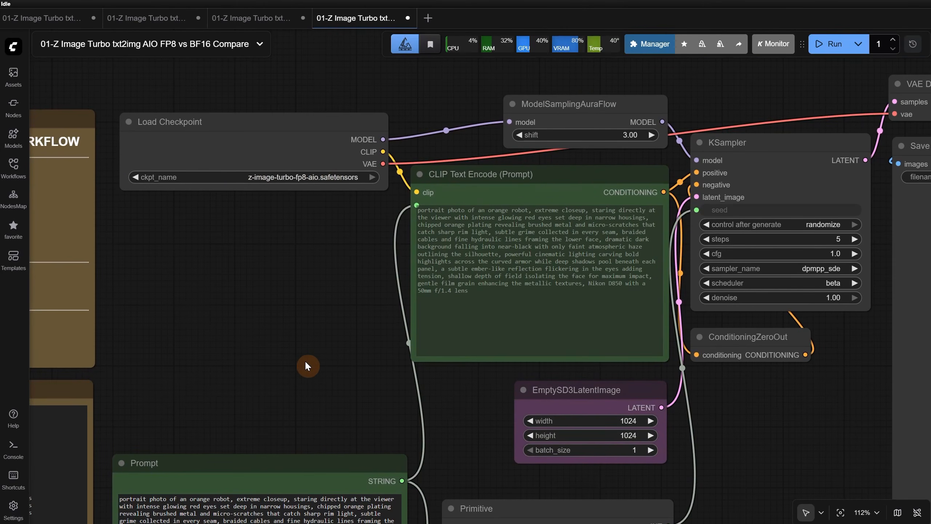
scroll(307, 362, down, 10)
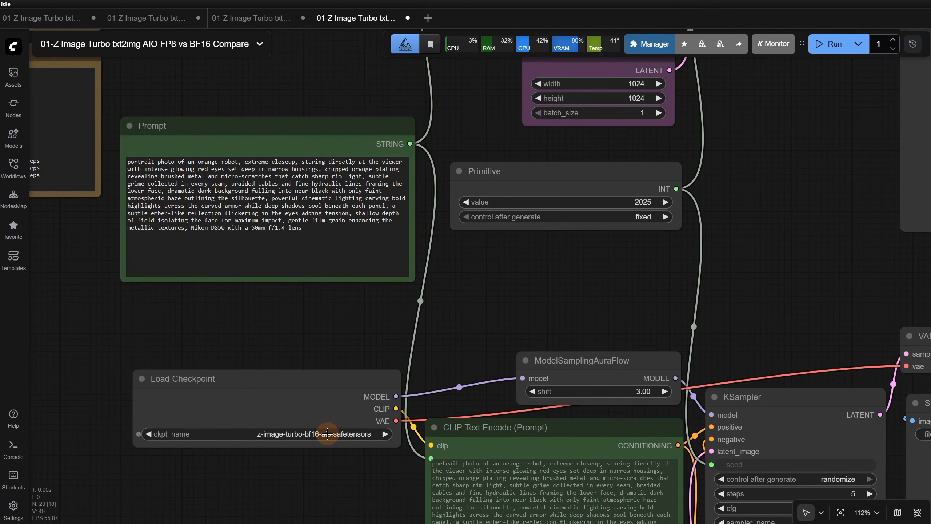
scroll(444, 307, down, 5)
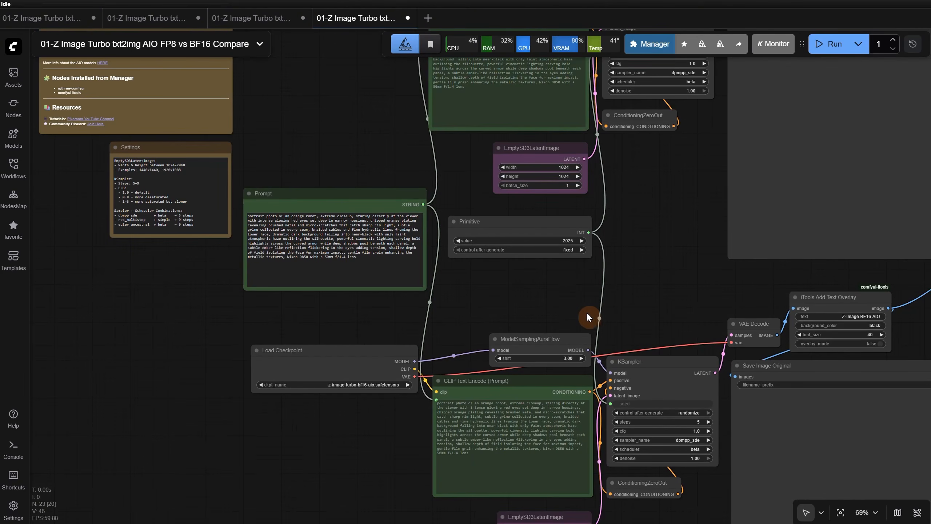
scroll(678, 289, down, 2)
click(829, 43)
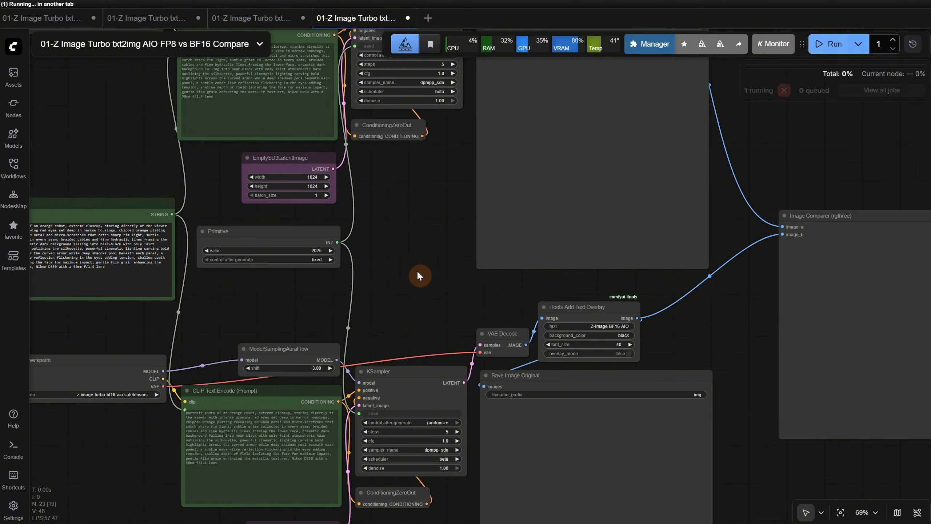
Compare the FP8 AIO and BF16 AIO robot images up close in the Image Comparer node
scroll(397, 256, down, 2)
drag(391, 223, 342, 304)
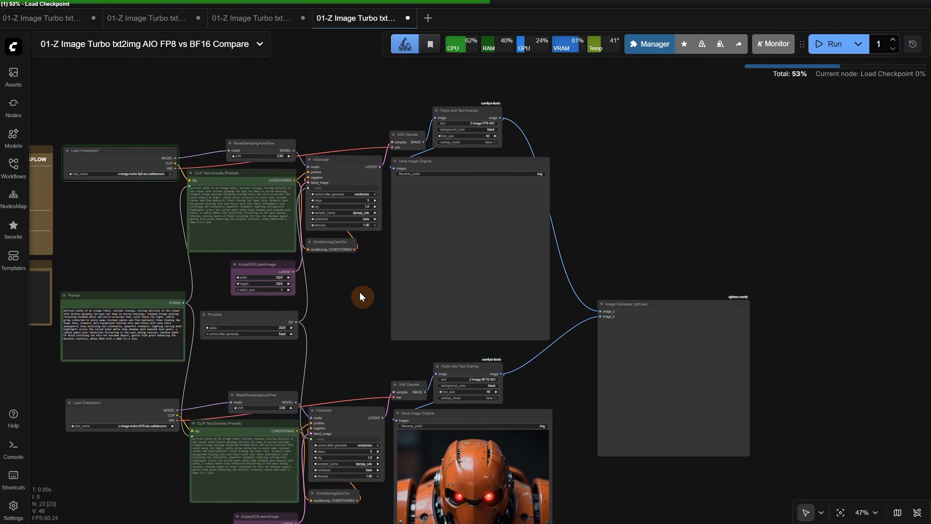
scroll(549, 208, up, 2)
scroll(549, 208, up, 2)
drag(658, 274, 507, 73)
scroll(749, 181, up, 2)
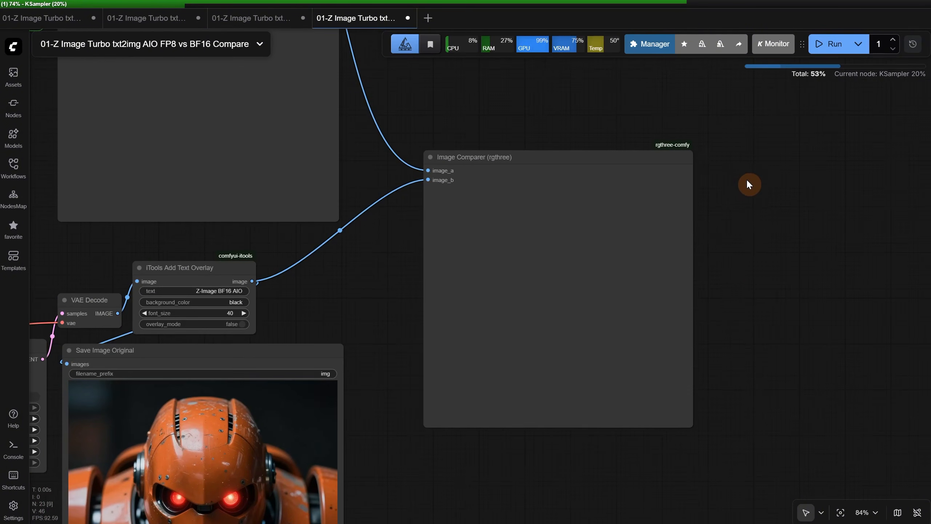
scroll(739, 265, up, 4)
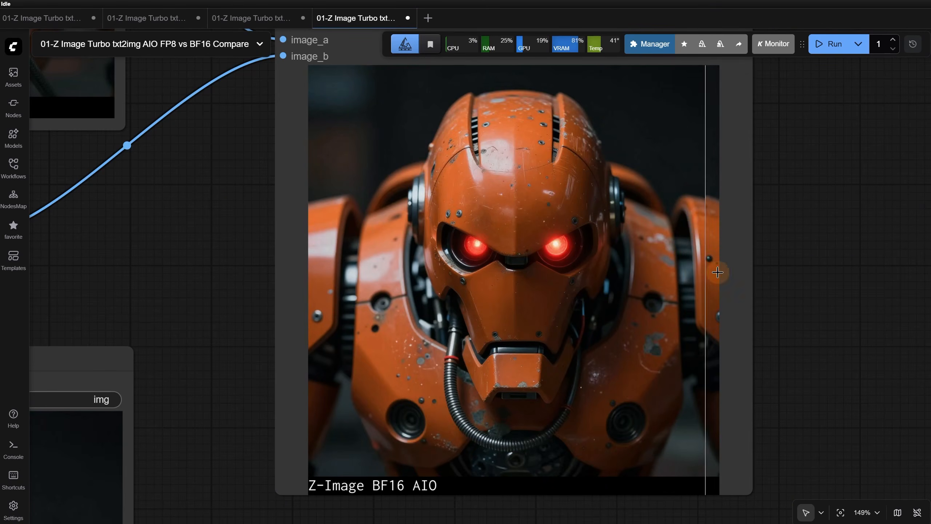
scroll(670, 206, up, 5)
scroll(665, 203, up, 2)
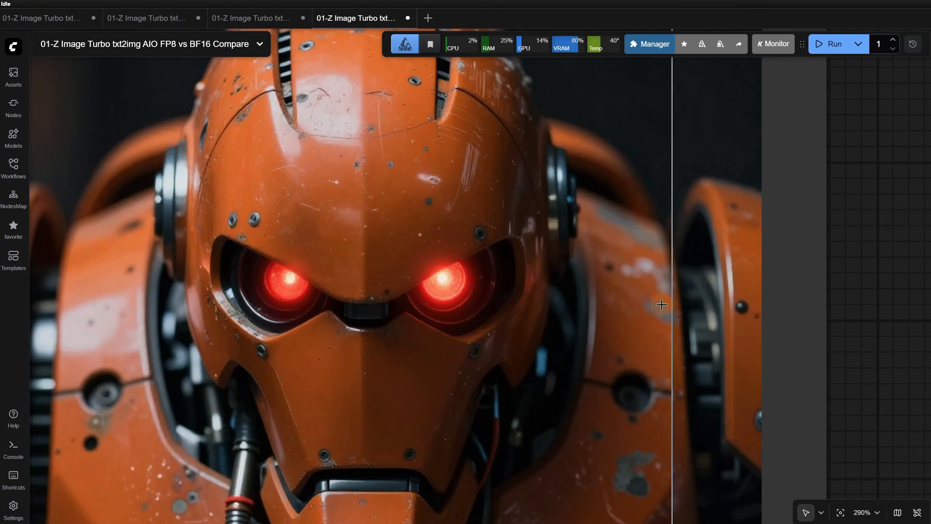
scroll(570, 288, up, 6)
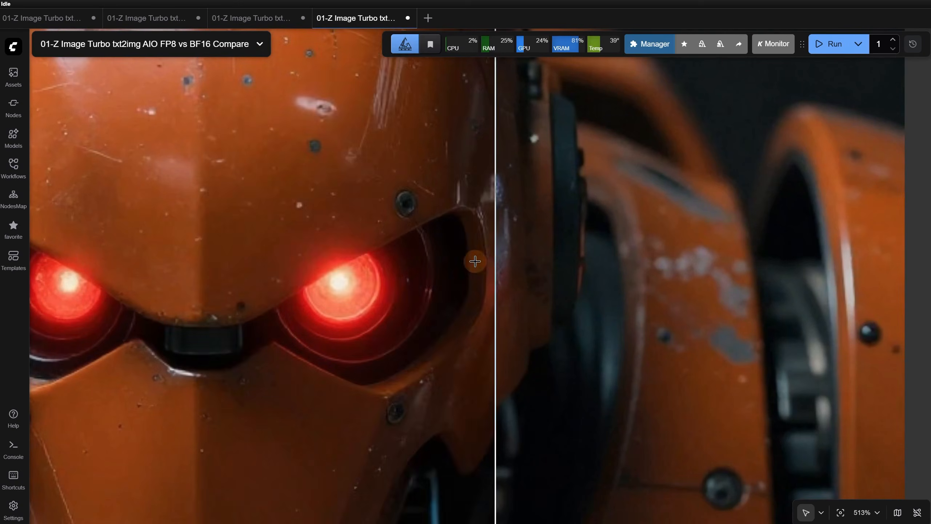
scroll(692, 271, down, 12)
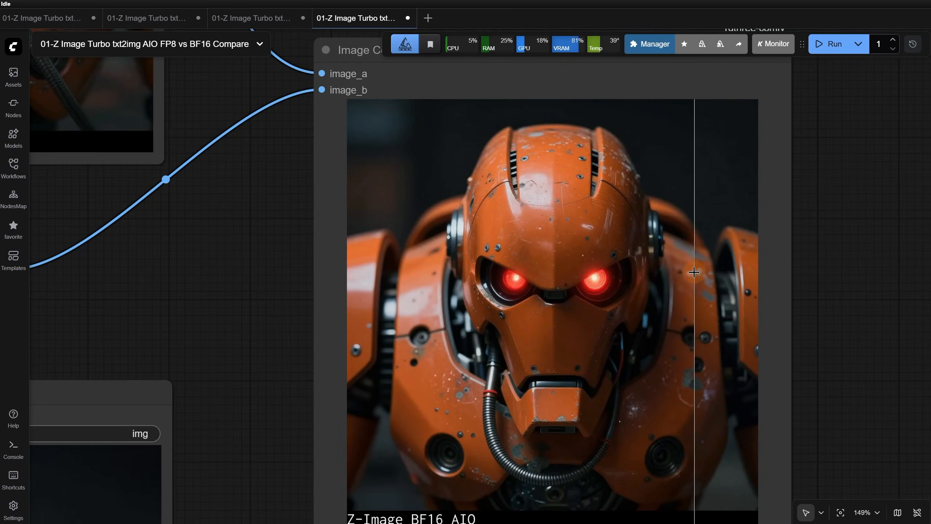
Generate robot images with the shared Primitive seed at 2029 and compare the FP8 and BF16 results
scroll(389, 354, down, 7)
drag(112, 234, 322, 249)
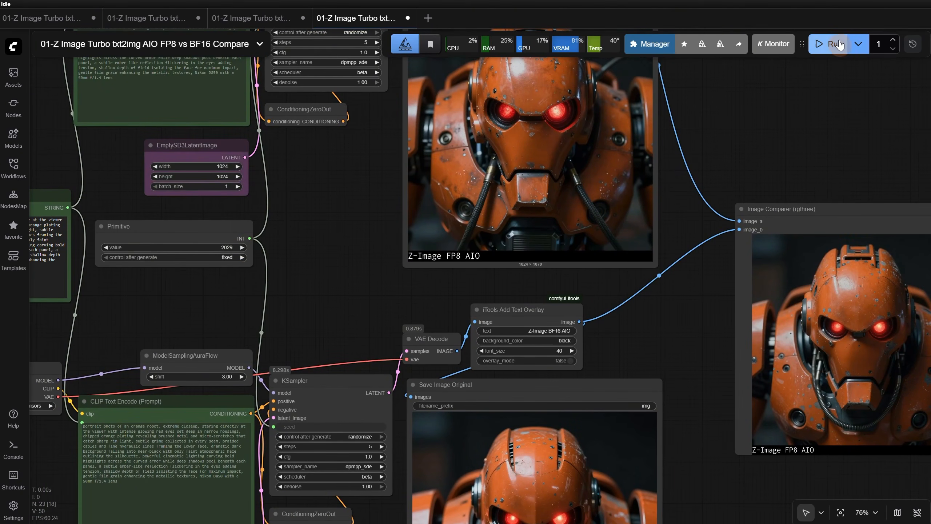
scroll(808, 205, up, 8)
scroll(240, 265, up, 4)
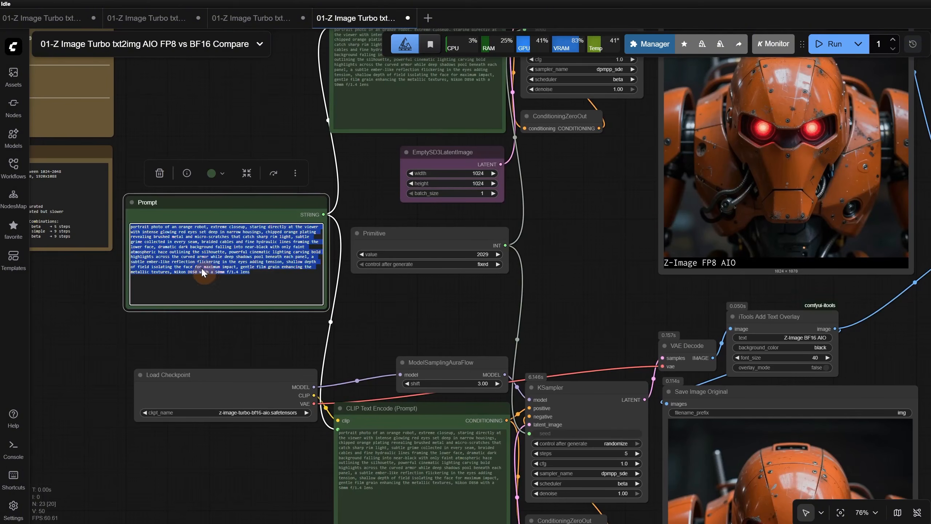
Generate a portrait of an elderly woman in a headscarf from a new prompt and compare its FP8 and BF16 versions
click(249, 310)
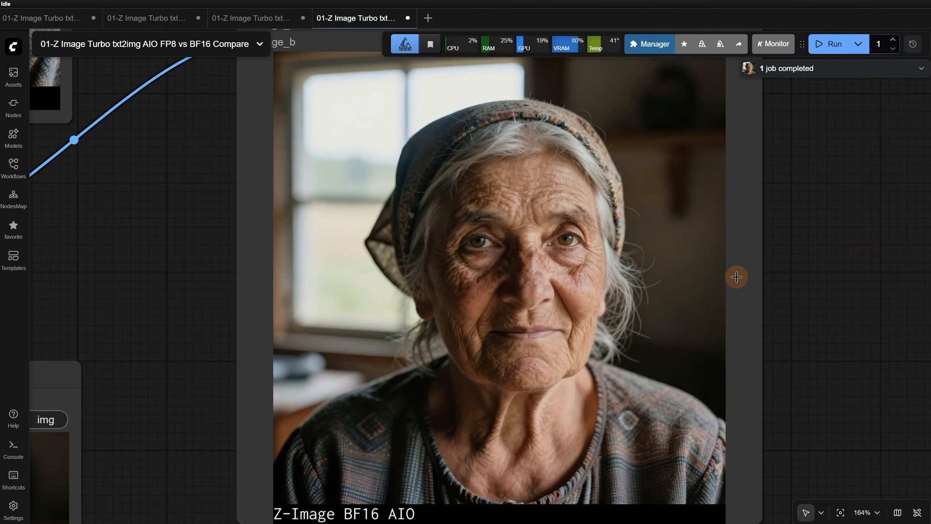
scroll(652, 264, up, 10)
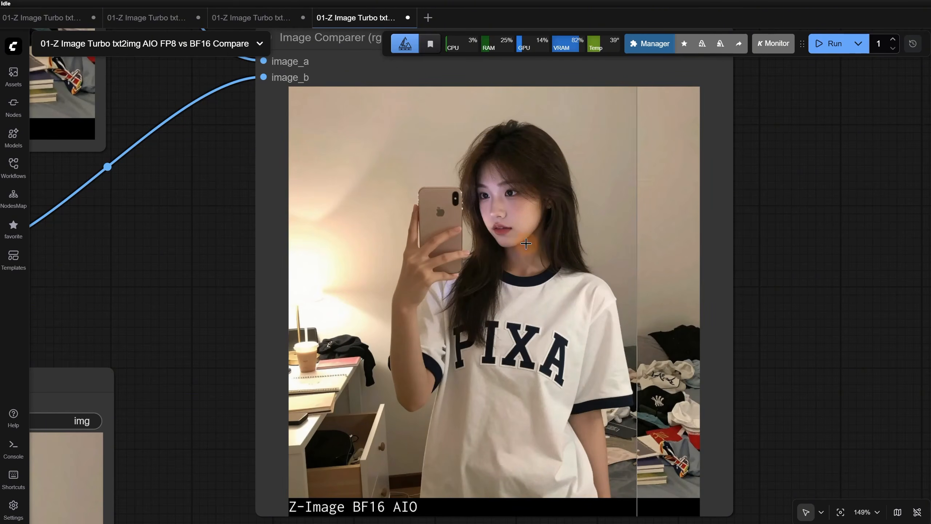
Compare the FP8 AIO and BF16 AIO versions of the PIXA T-shirt mirror selfies up close in the Image Comparer node
scroll(638, 231, up, 8)
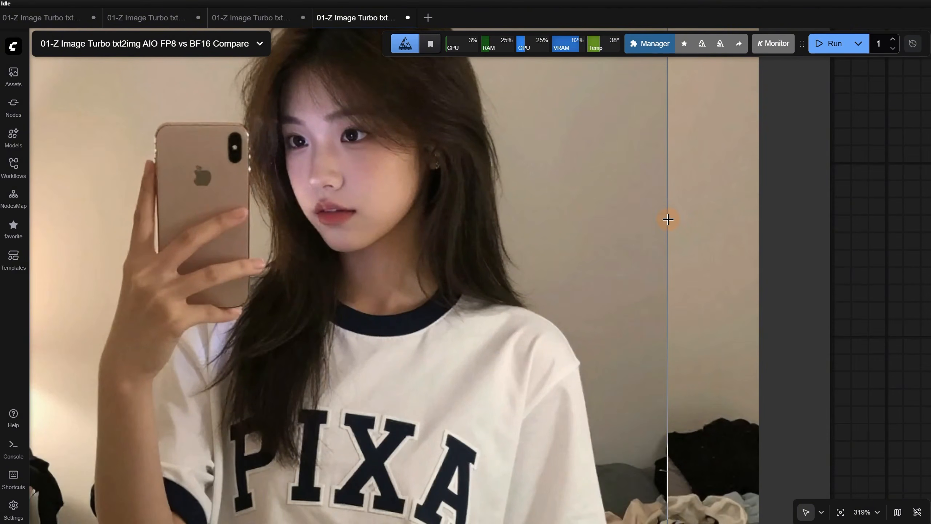
scroll(671, 204, down, 11)
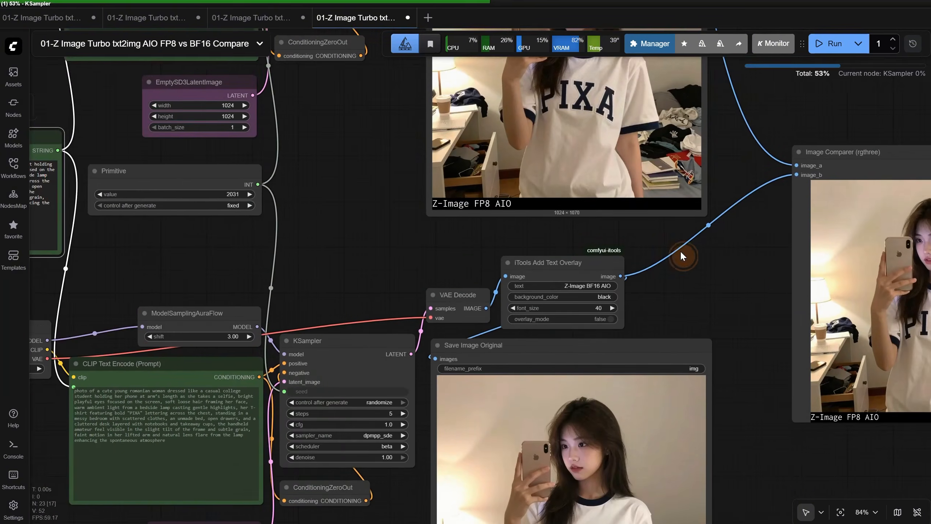
drag(680, 251, 412, 270)
scroll(586, 257, up, 4)
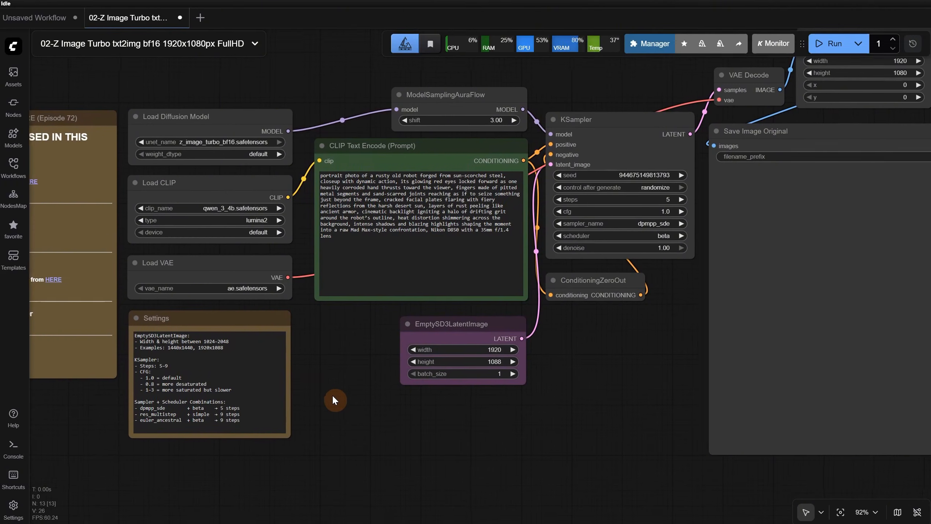
Run the 02 FullHD bf16 workflow and check the size settings of the EmptySD3LatentImage and Image Crop nodes
drag(332, 396, 332, 396)
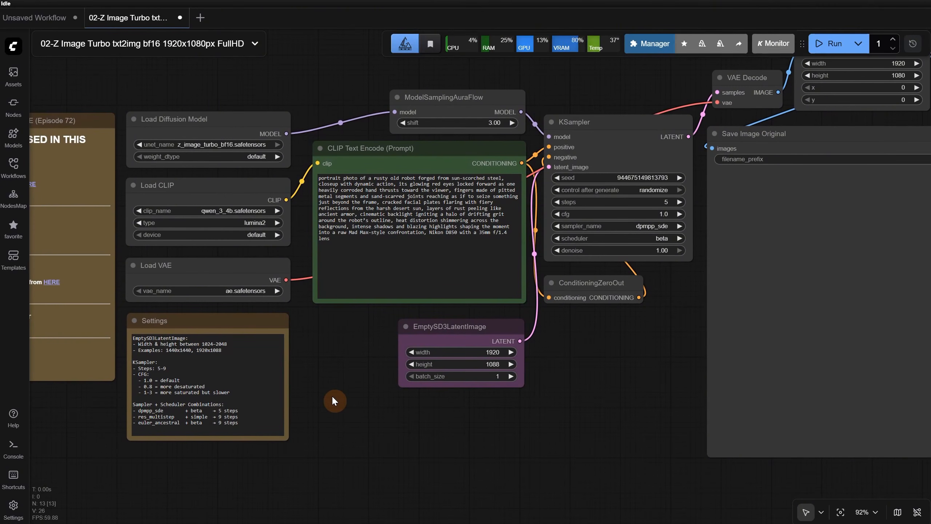
click(830, 44)
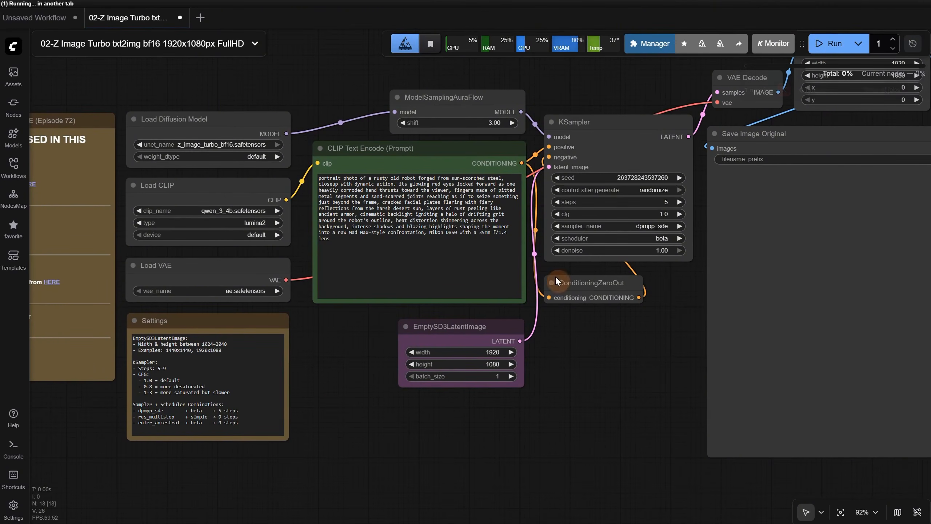
scroll(543, 296, up, 3)
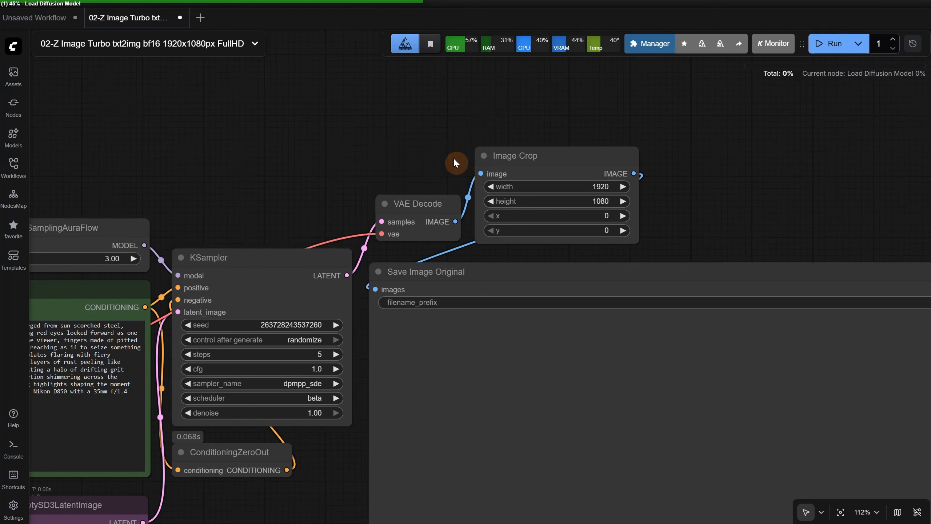
click(381, 192)
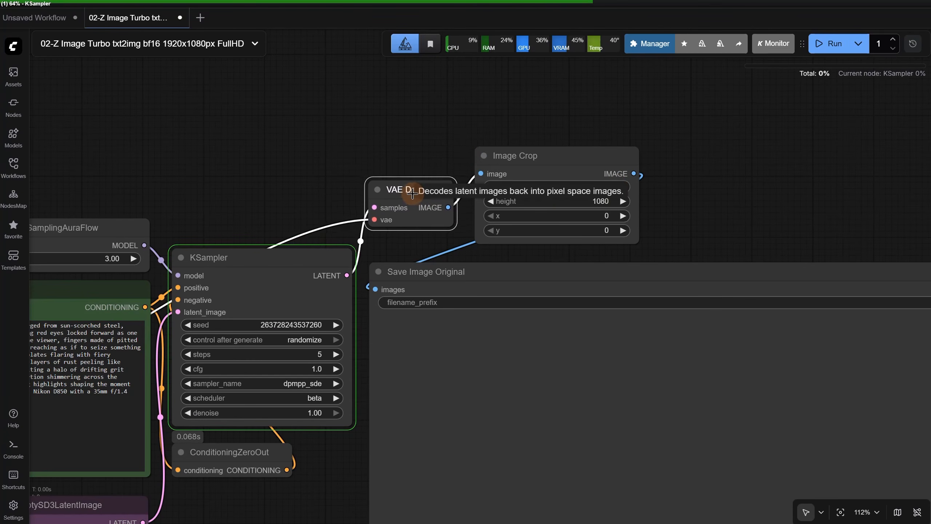
mouse_move(610, 178)
mouse_down()
mouse_move(645, 183)
mouse_move(615, 181)
mouse_up()
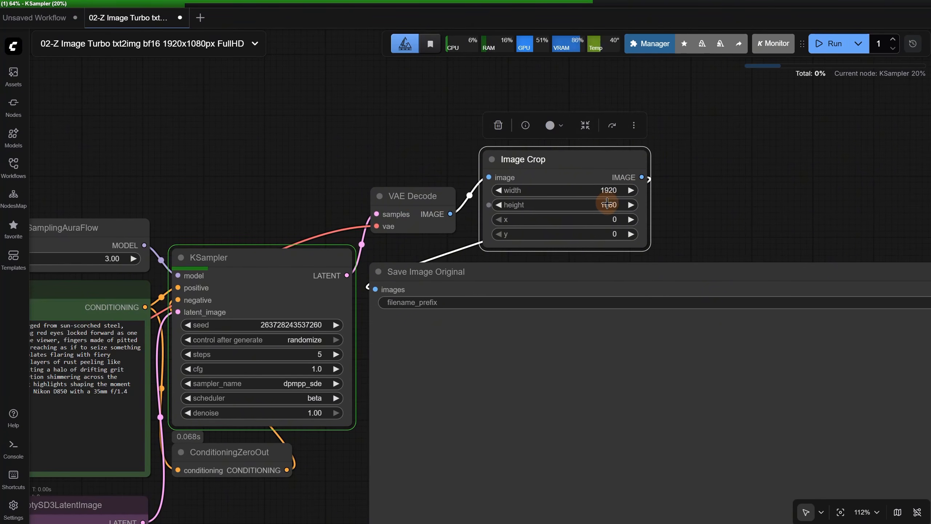
drag(301, 505, 295, 374)
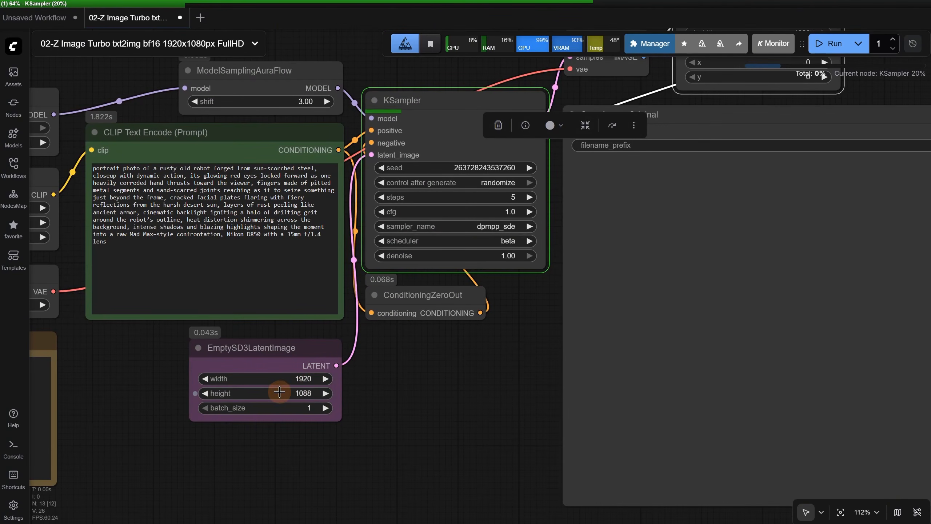
drag(533, 346, 317, 469)
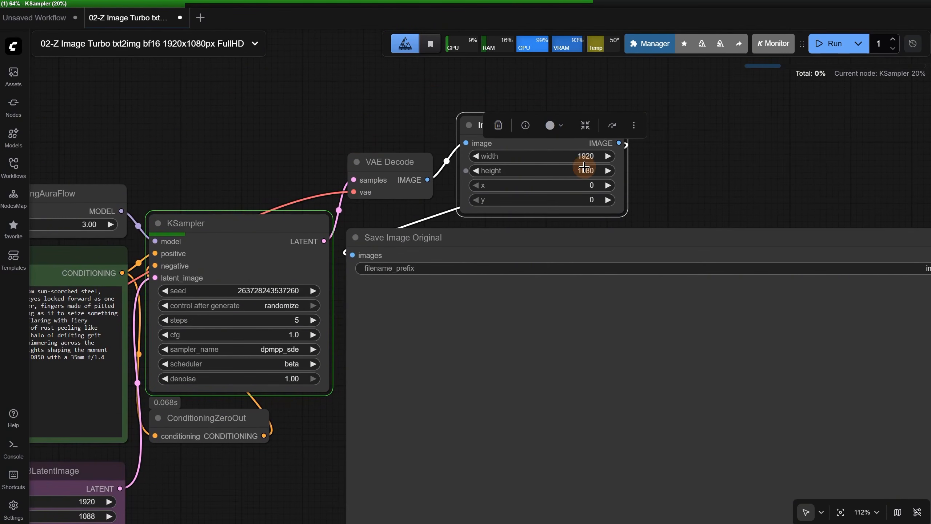
Examine the generated landscape robot image up close in the Save Image Original node
click(760, 148)
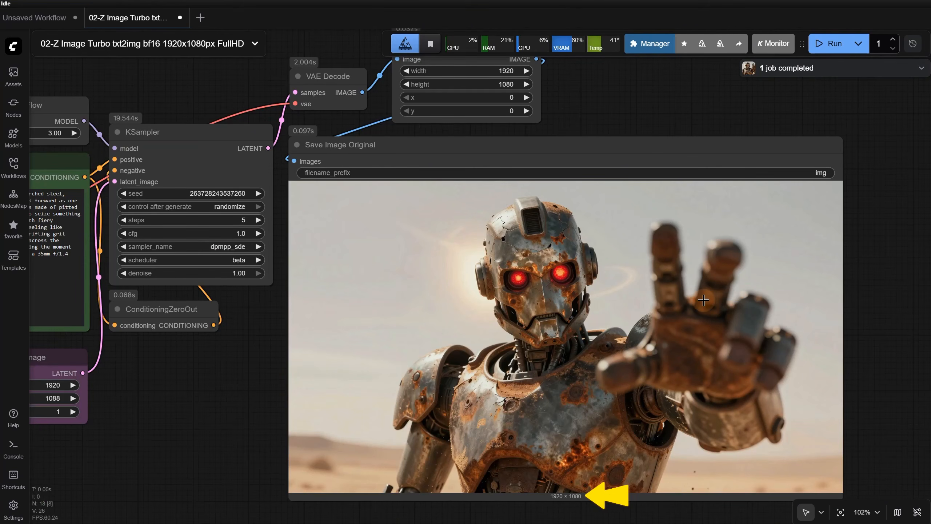
scroll(683, 291, up, 10)
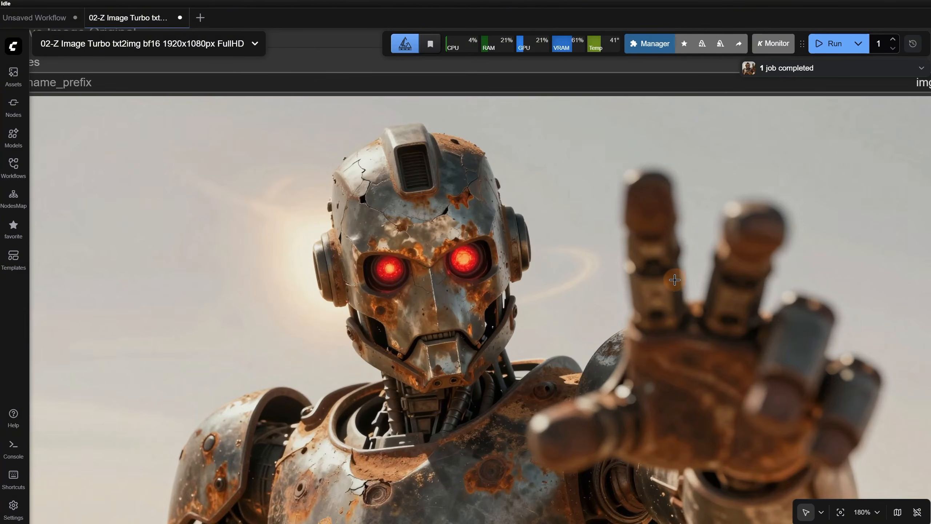
scroll(456, 251, down, 9)
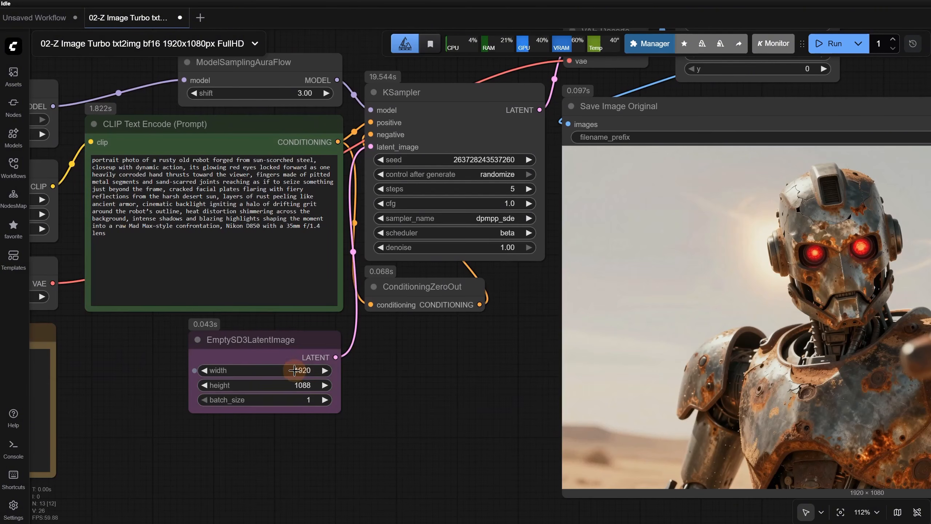
Set the EmptySD3LatentImage size to 1088 wide and 1920 high for a portrait image
click(286, 369)
text(1080)
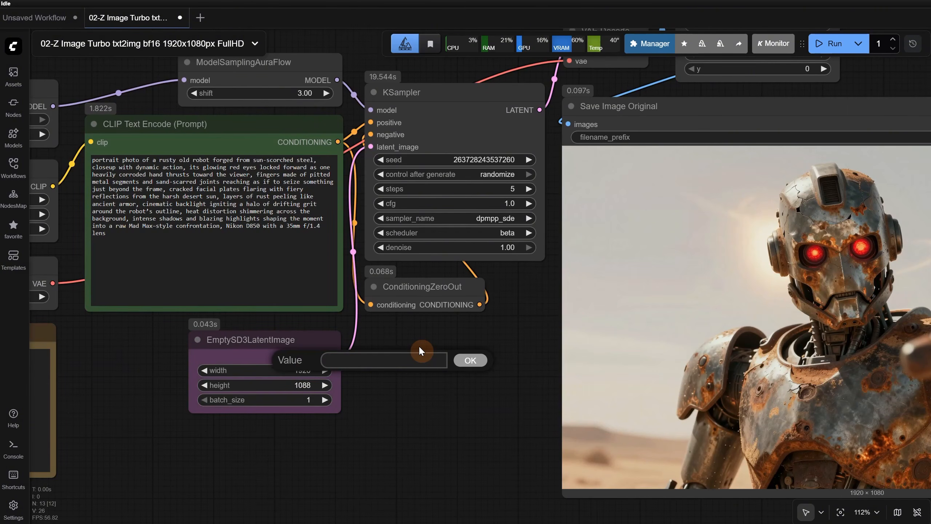
key(Return)
click(301, 385)
text(1920)
key(Return)
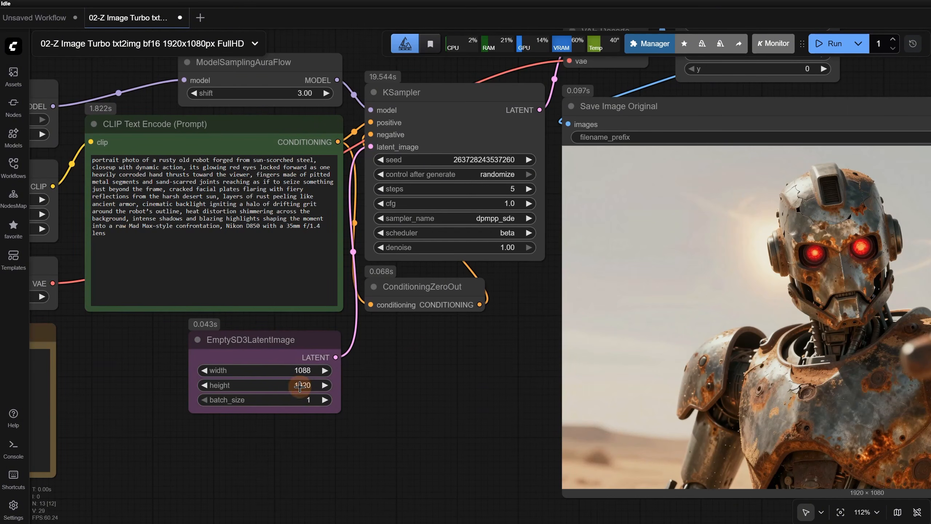
Set the Image Crop node to 1080 wide and 1920 high and run the workflow
drag(366, 348, 192, 448)
click(633, 124)
text(1920)
key(Return)
click(830, 46)
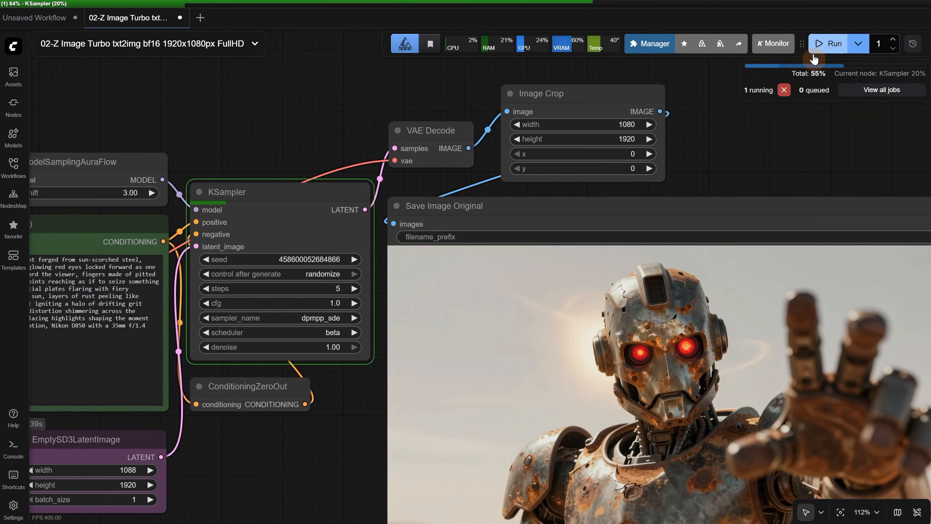
Examine the portrait robot image, looking closely at the face and the glowing cracks around the eyes
drag(737, 154, 681, 61)
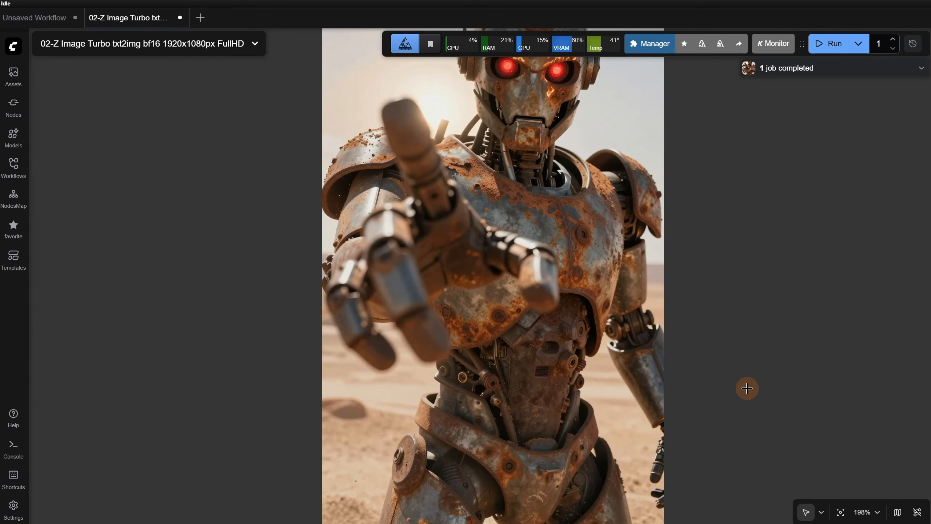
scroll(685, 477, down, 1)
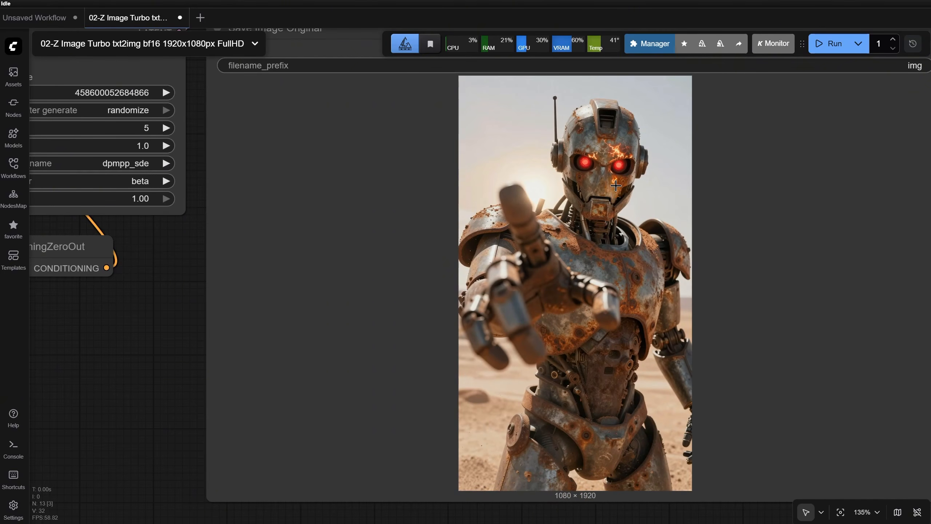
scroll(615, 187, up, 9)
scroll(633, 184, down, 3)
scroll(633, 184, down, 10)
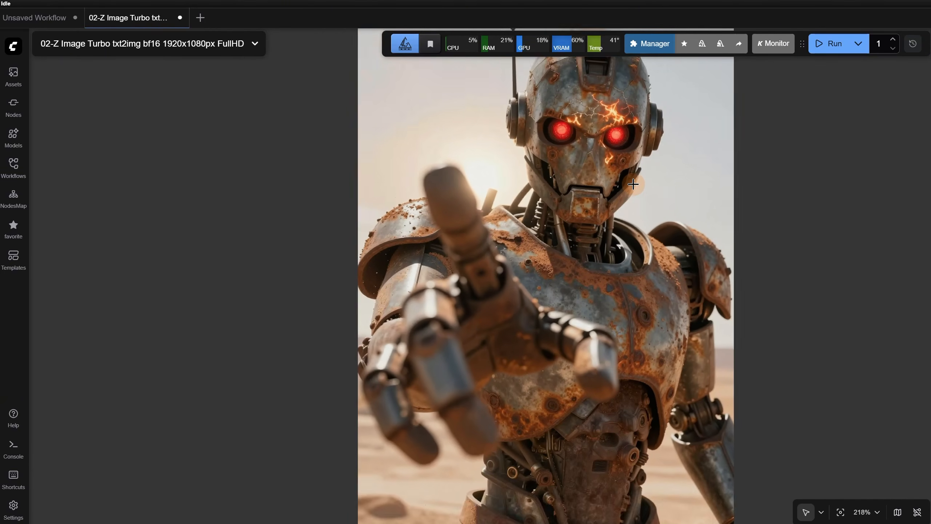
scroll(639, 165, up, 9)
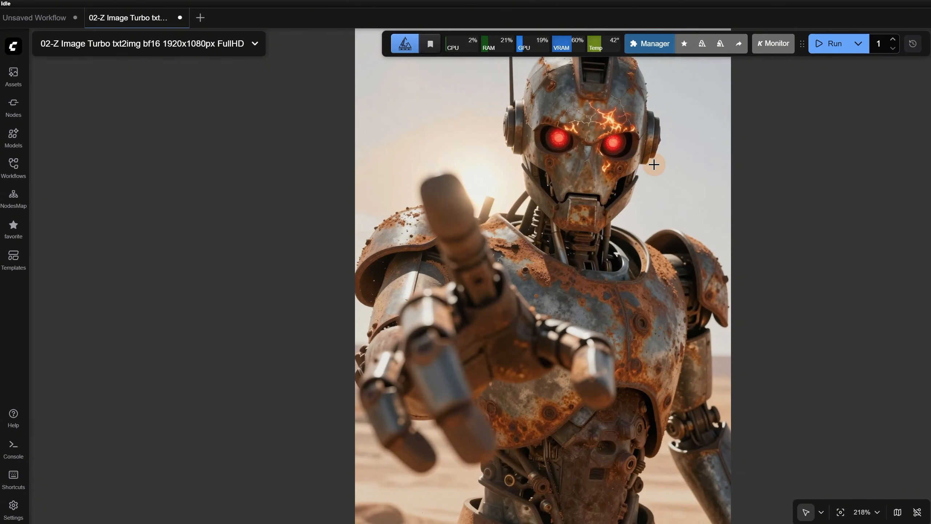
scroll(660, 168, down, 3)
scroll(670, 173, down, 3)
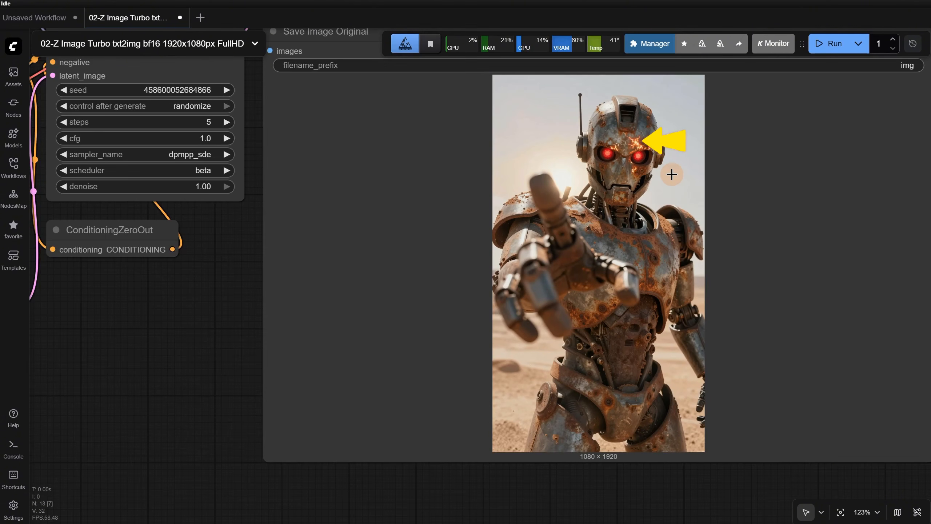
Remove the fiery facial-plate wording from the robot prompt, generate a new portrait image and inspect the face
drag(78, 304, 586, 398)
scroll(416, 219, up, 6)
click(281, 224)
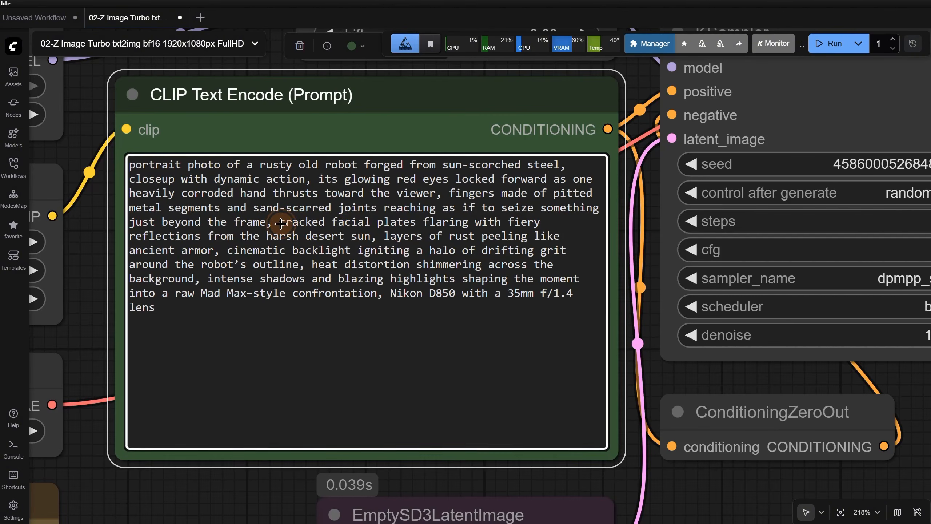
drag(280, 224, 372, 239)
key(BackSpace)
click(829, 44)
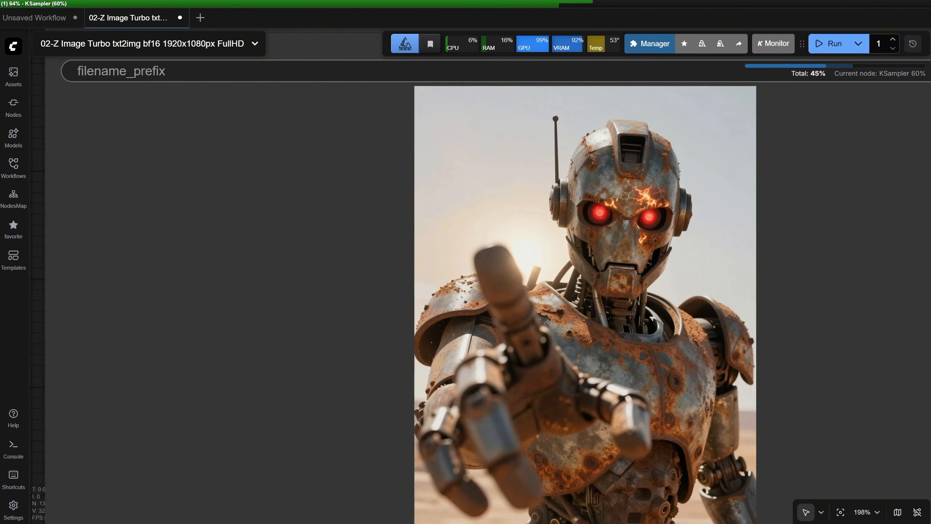
scroll(659, 192, up, 5)
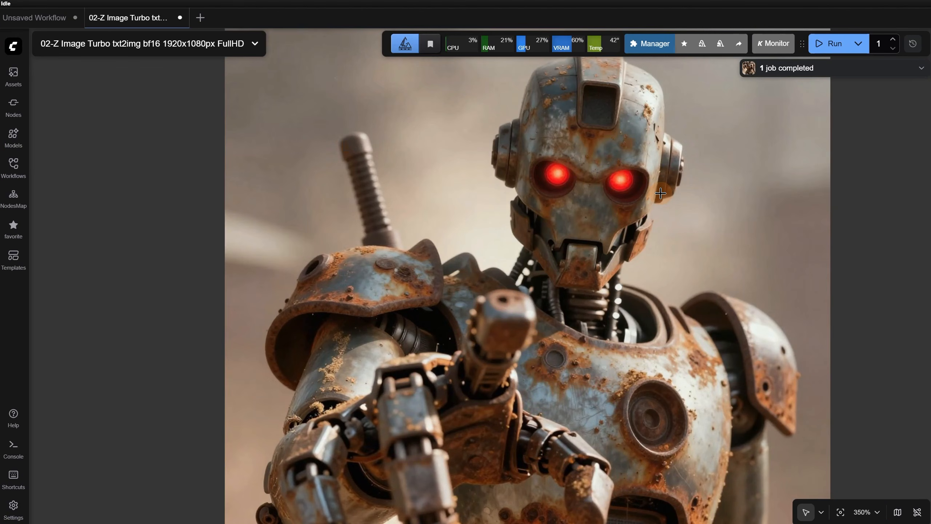
scroll(649, 171, down, 5)
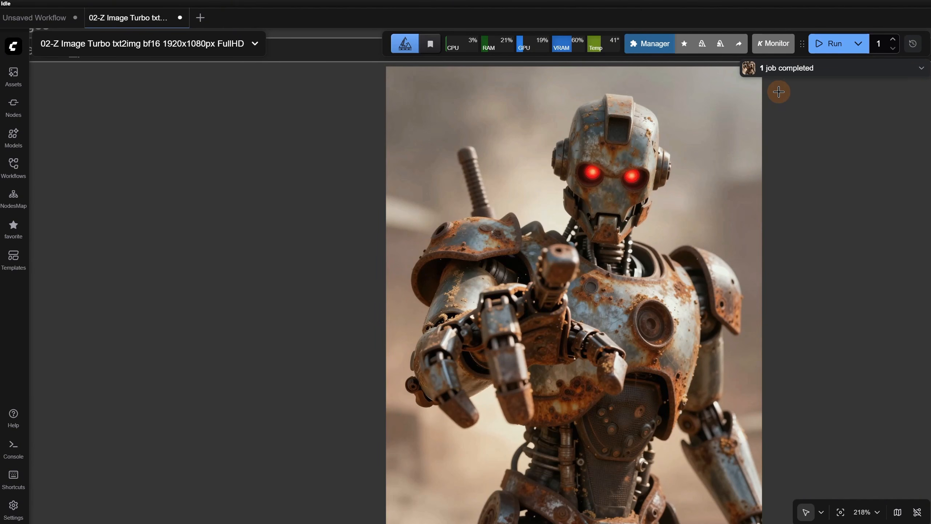
Start another generation, open the full list of jobs and cancel the running job
click(844, 43)
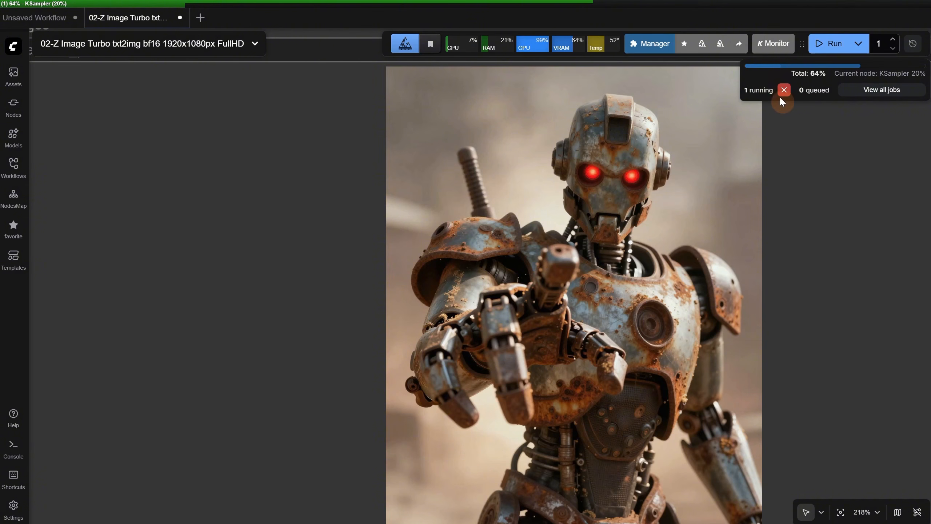
click(895, 94)
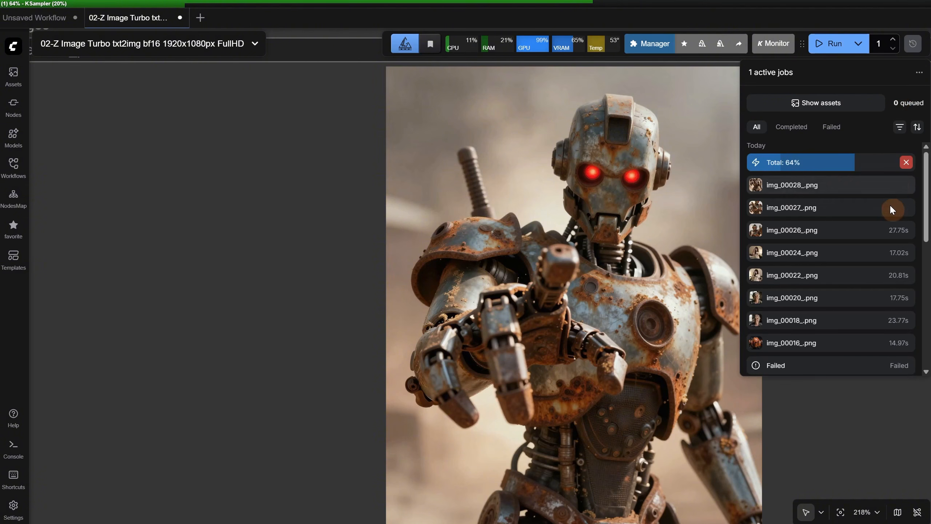
mouse_move(906, 159)
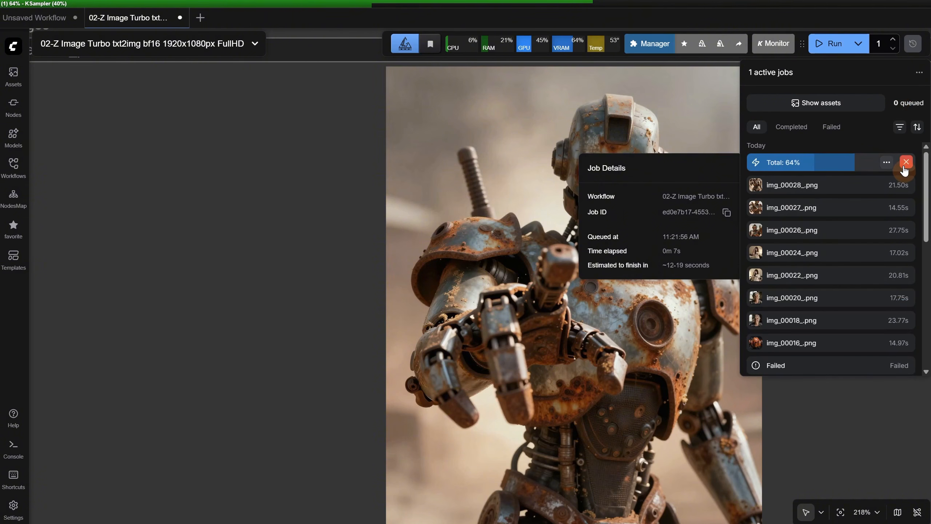
click(906, 164)
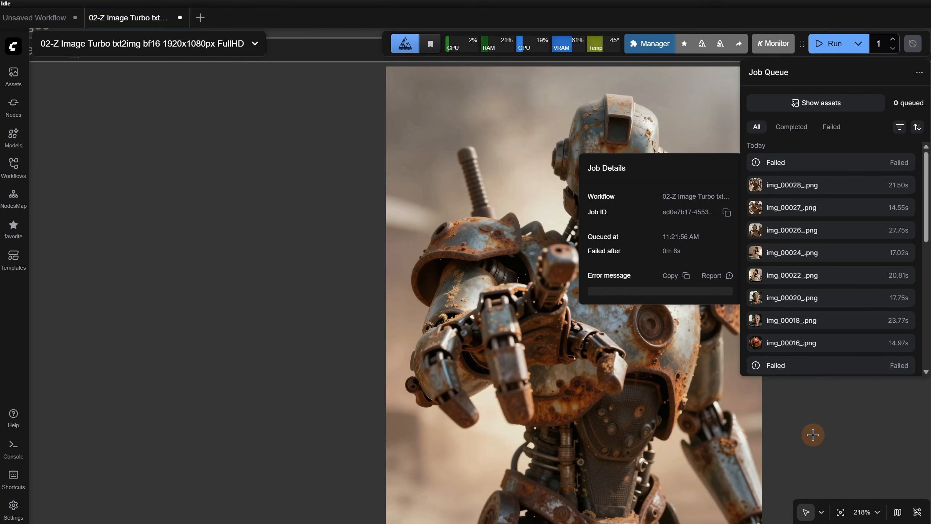
Run the workflow again, look at the job queue's options and toggle the queue's display
click(830, 44)
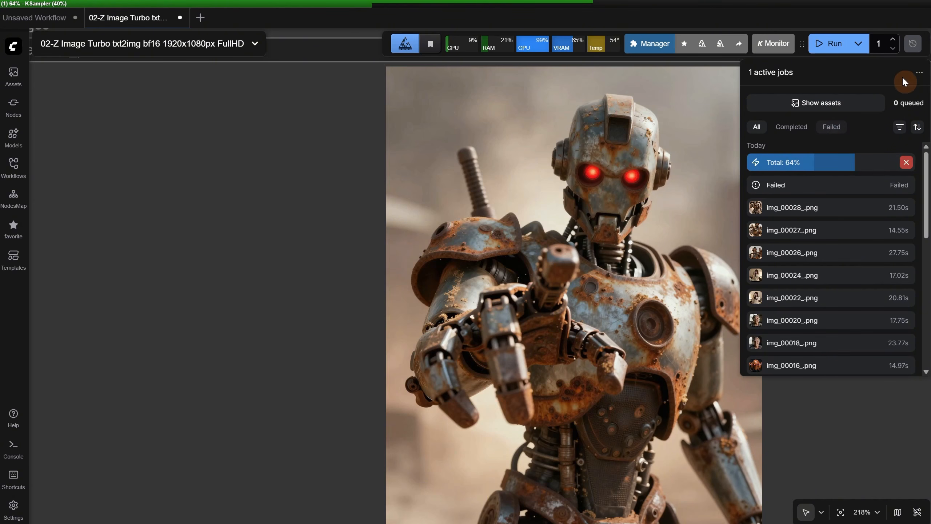
click(918, 73)
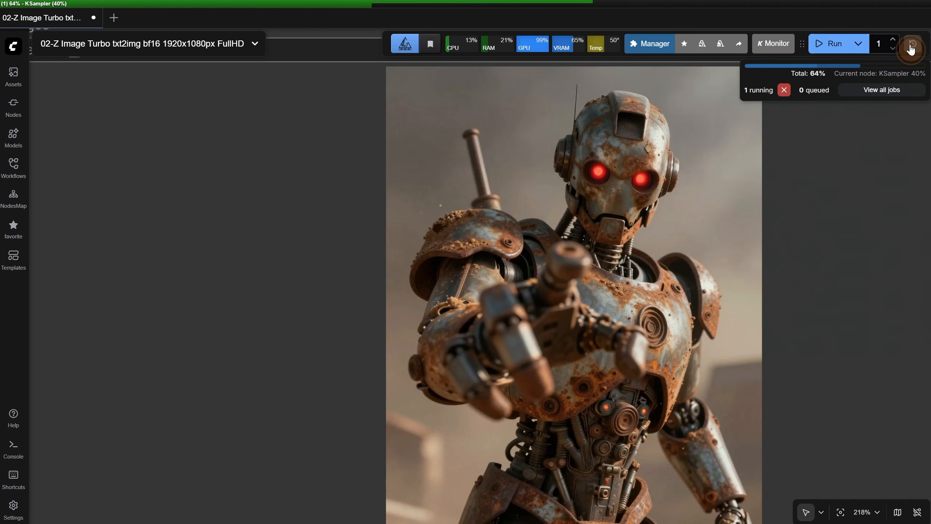
click(912, 44)
click(911, 45)
click(911, 45)
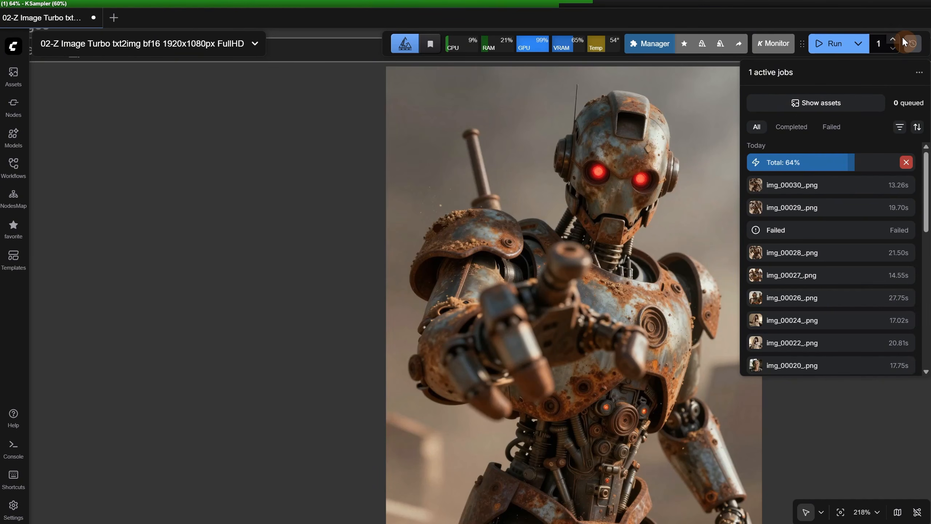
View the generated media assets, and close both the assets list and the job queue
click(820, 104)
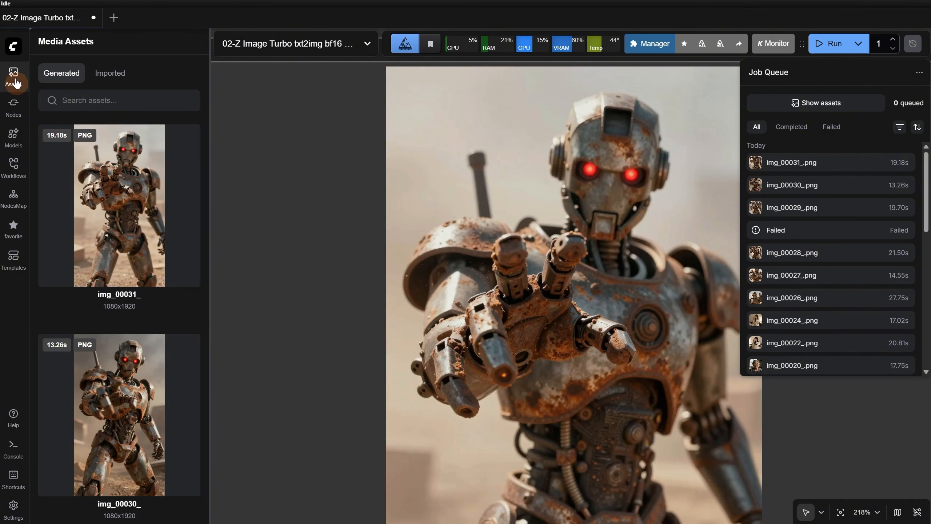
click(14, 76)
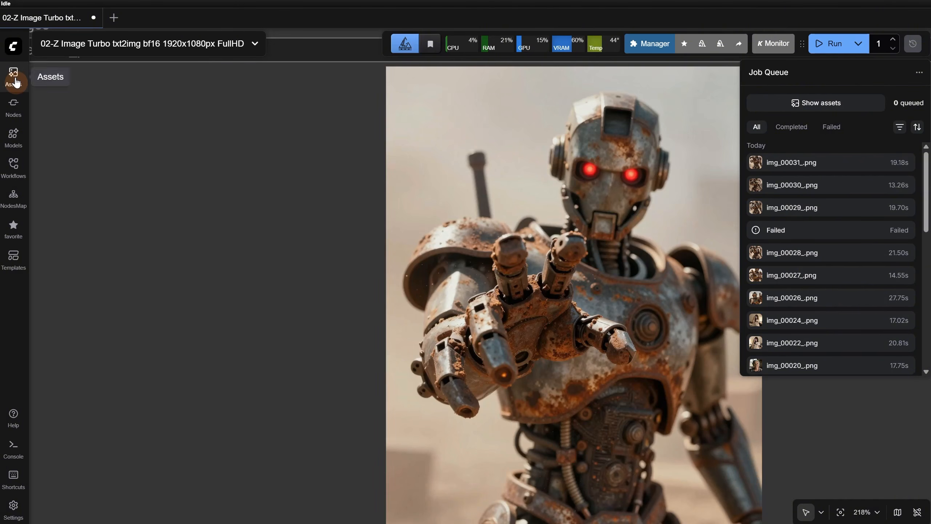
click(913, 46)
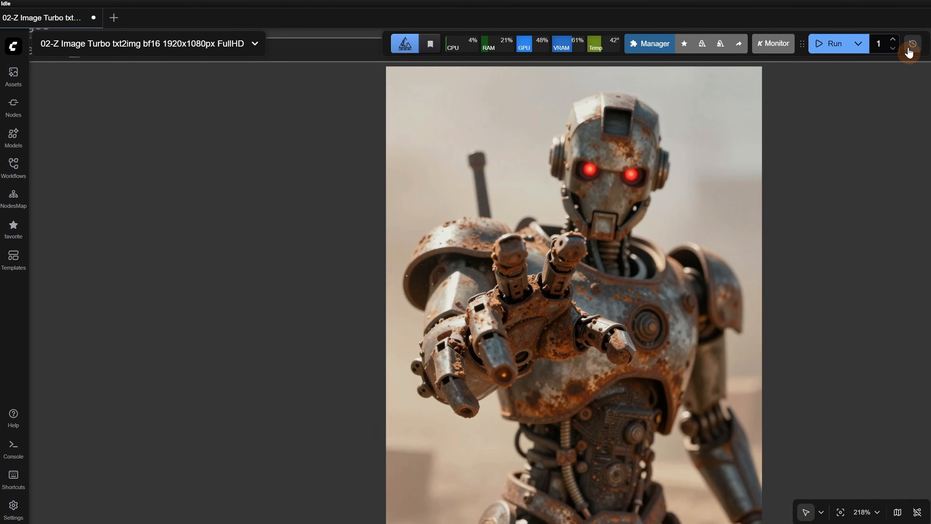
Enable the Nodes 2.0 beta for the current workflow
click(14, 47)
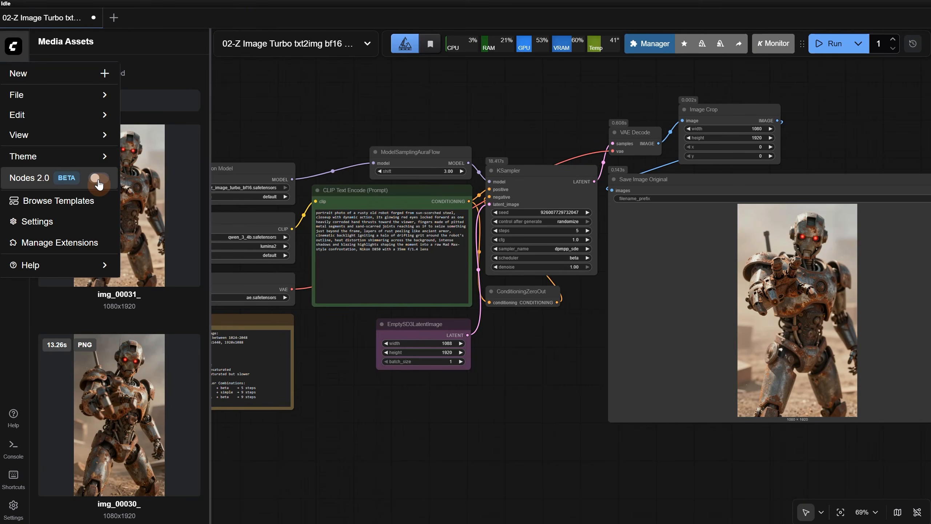
click(96, 178)
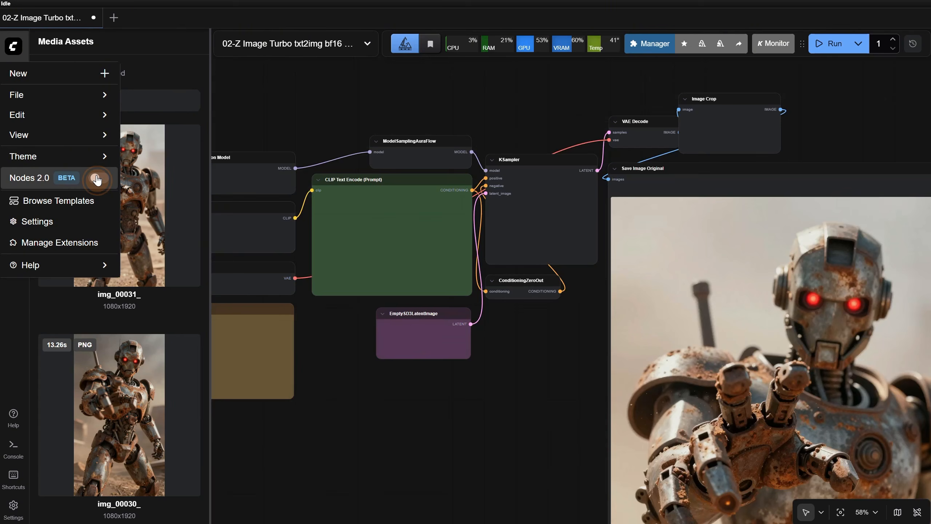
Inspect the workflow's nodes in the Nodes 2.0 rendering, toggle the beta off and on, and leave it disabled
scroll(528, 199, up, 5)
drag(550, 374, 852, 295)
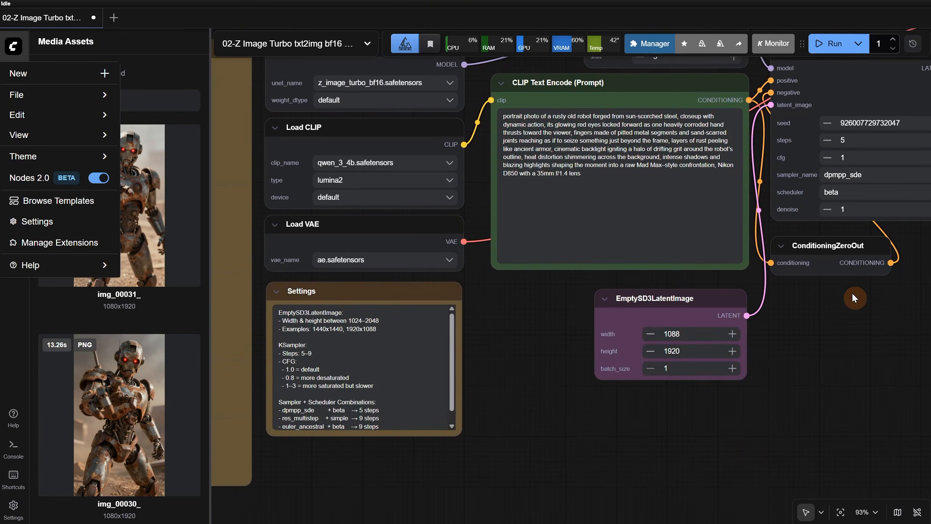
scroll(826, 316, down, 4)
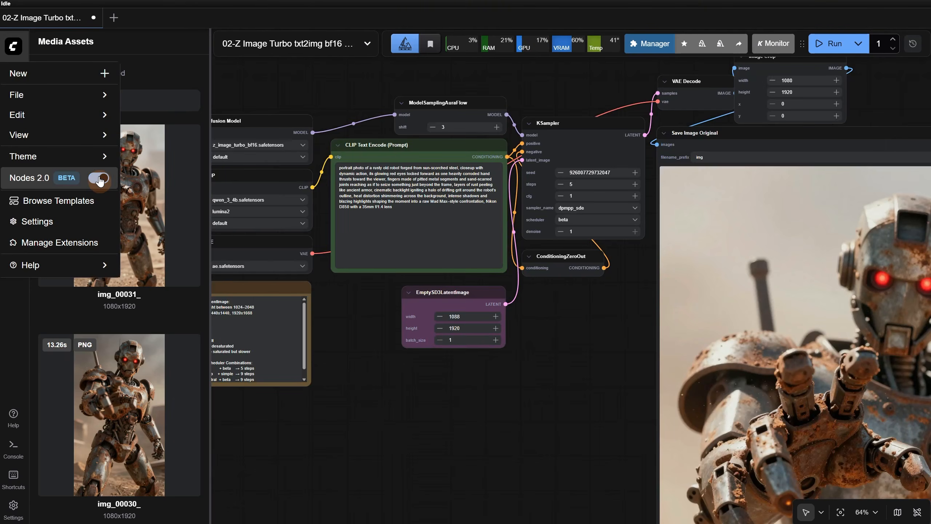
click(99, 179)
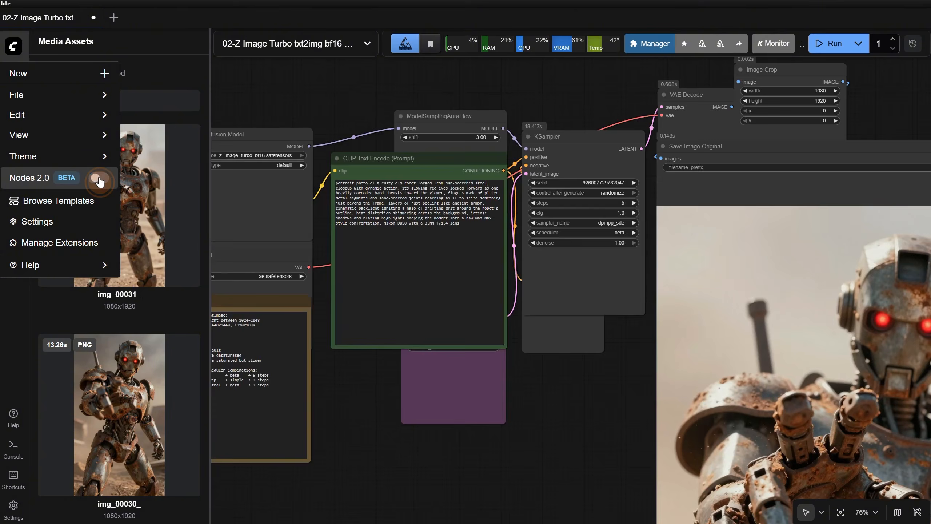
click(98, 178)
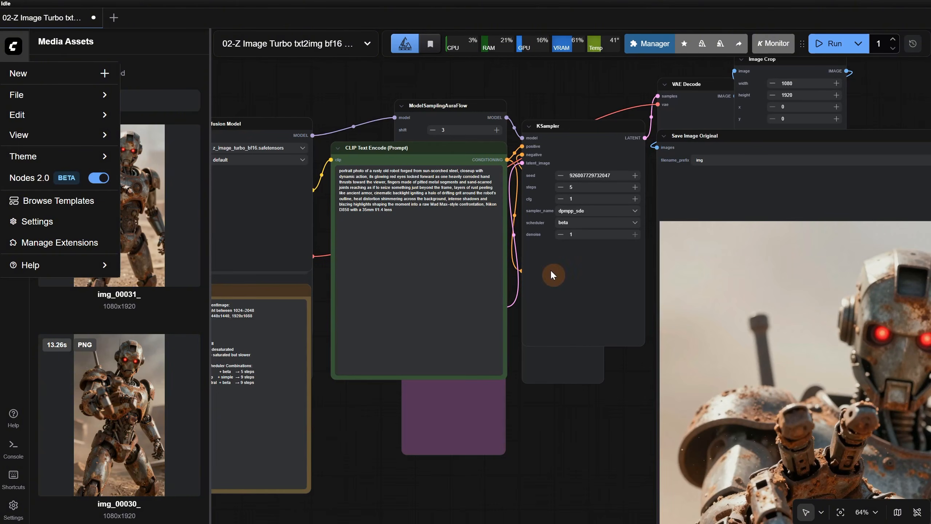
click(99, 178)
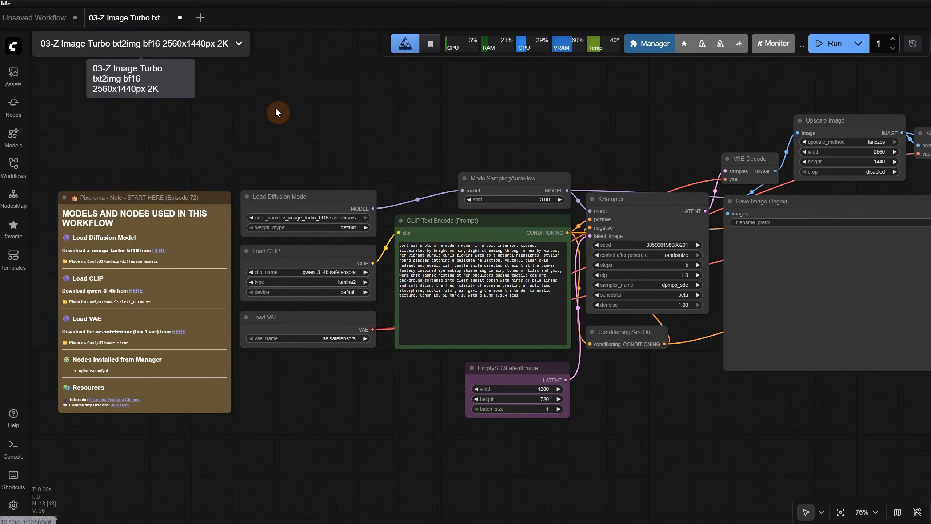
Run the 2560x1440 2K text-to-image workflow and inspect its nodes through to Upscale Image
scroll(421, 131, up, 2)
click(829, 43)
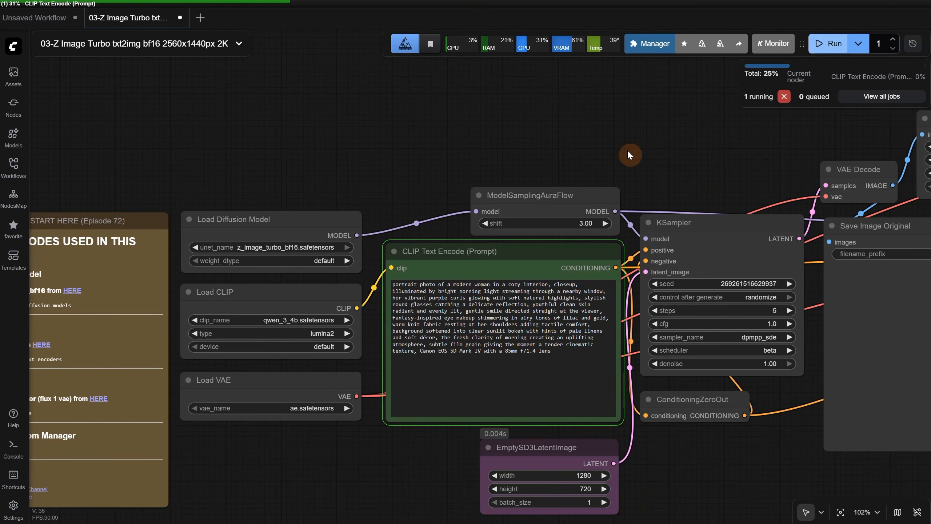
drag(390, 476, 195, 419)
drag(568, 419, 319, 481)
scroll(556, 187, up, 2)
mouse_move(520, 117)
mouse_down()
mouse_move(528, 181)
mouse_move(524, 124)
mouse_up()
Examine the second KSampler's denoise setting and the Denoise Settings note beneath it
scroll(660, 158, down, 2)
drag(828, 202, 533, 181)
scroll(589, 282, up, 2)
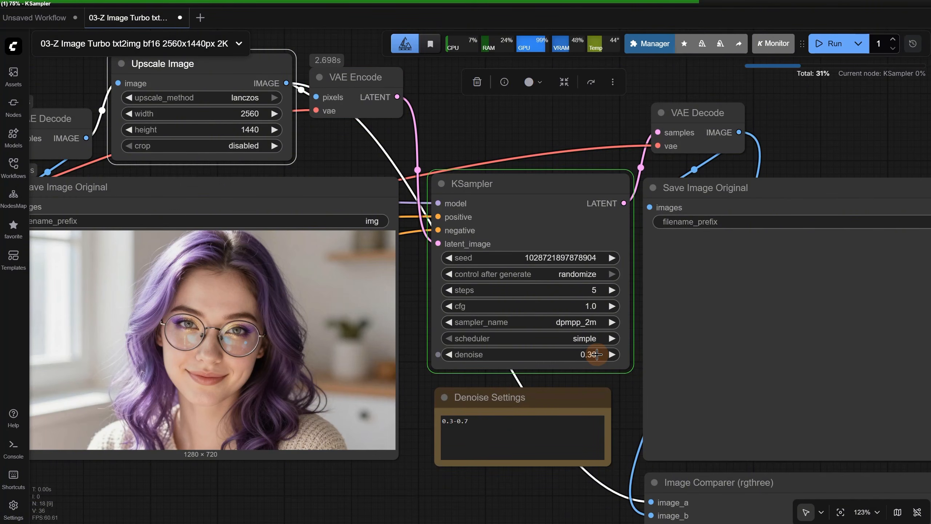
scroll(597, 358, down, 2)
scroll(591, 360, up, 3)
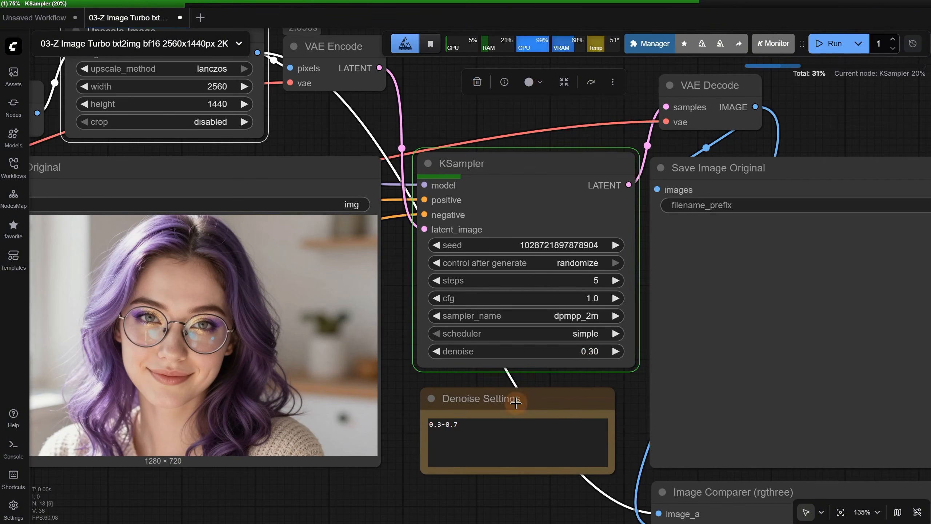
drag(490, 428, 416, 435)
click(502, 501)
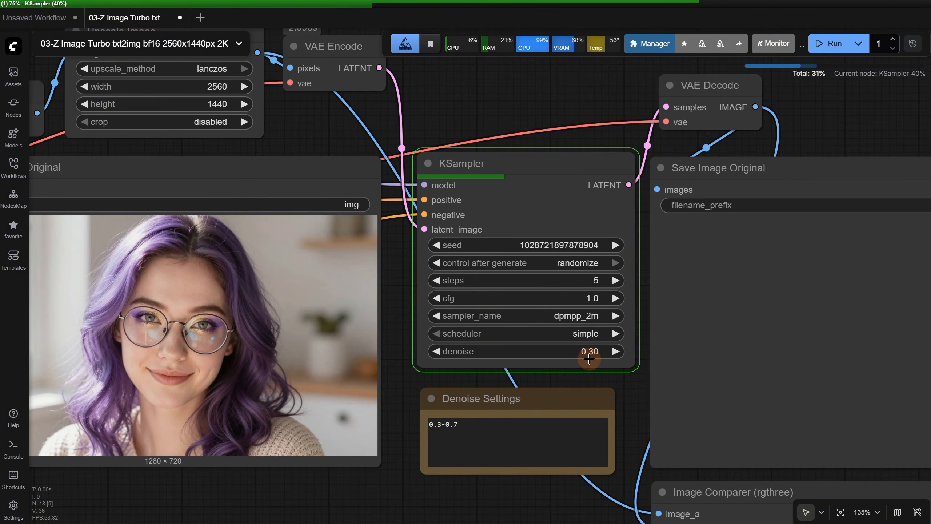
scroll(590, 351, down, 2)
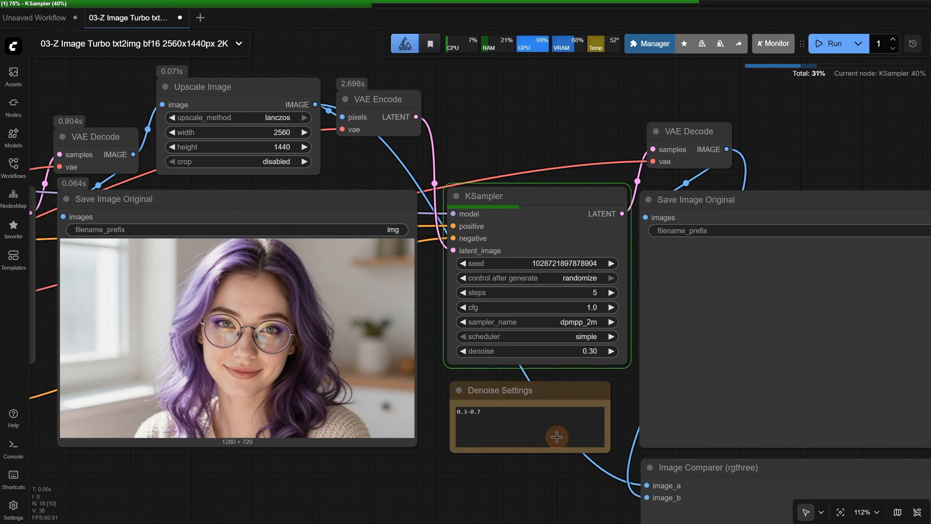
Examine the generated portraits up close and compare the original with the 2K version in the Image Comparer
scroll(567, 253, up, 14)
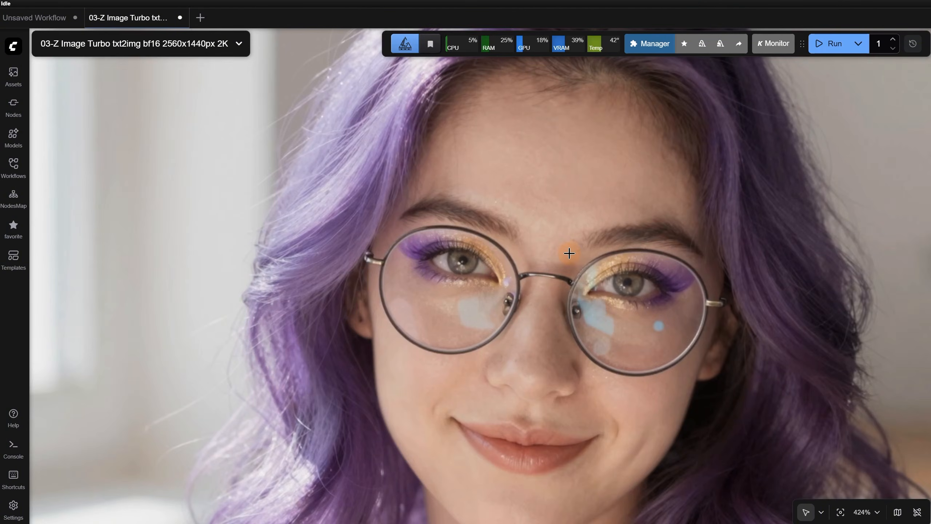
scroll(568, 244, down, 11)
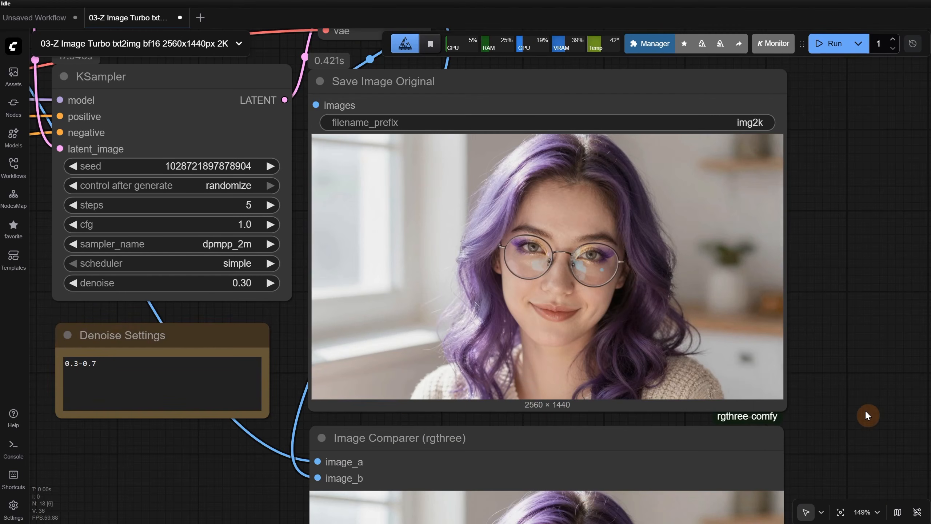
drag(878, 413, 856, 121)
scroll(630, 256, up, 9)
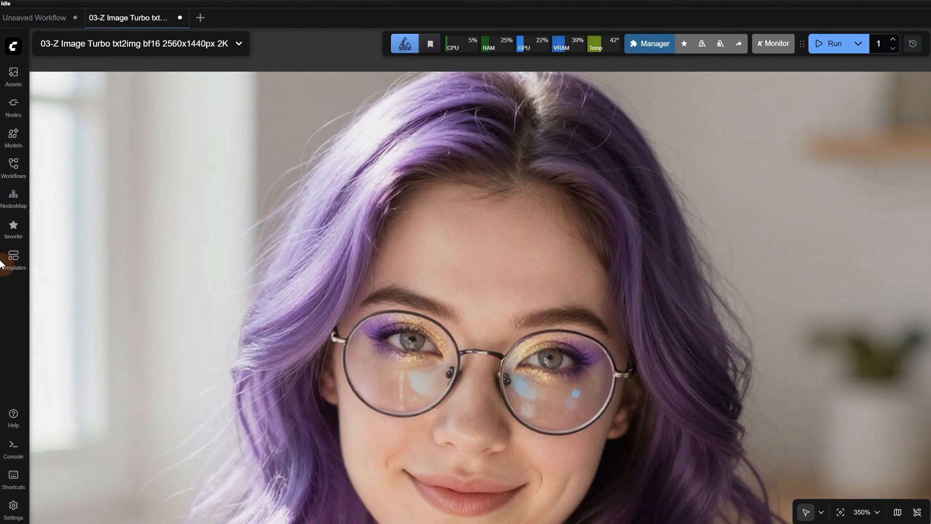
scroll(787, 248, up, 3)
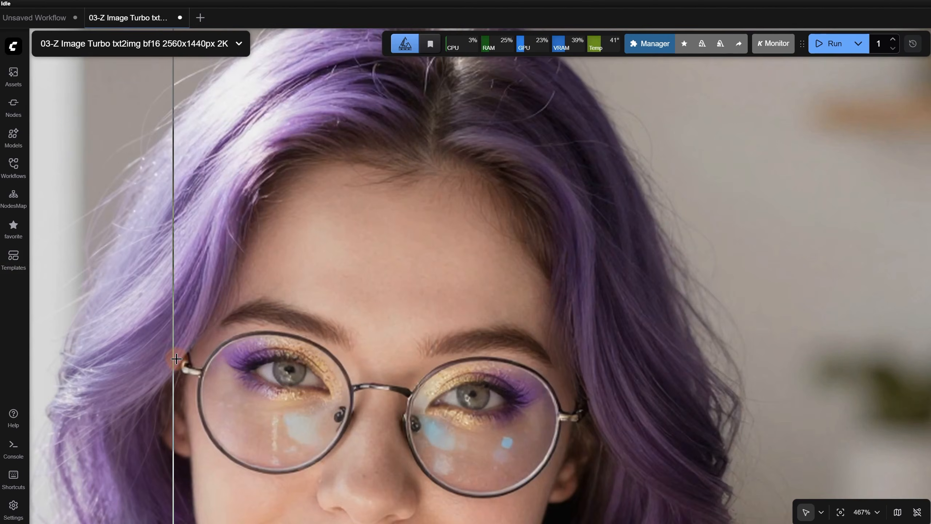
scroll(173, 358, up, 6)
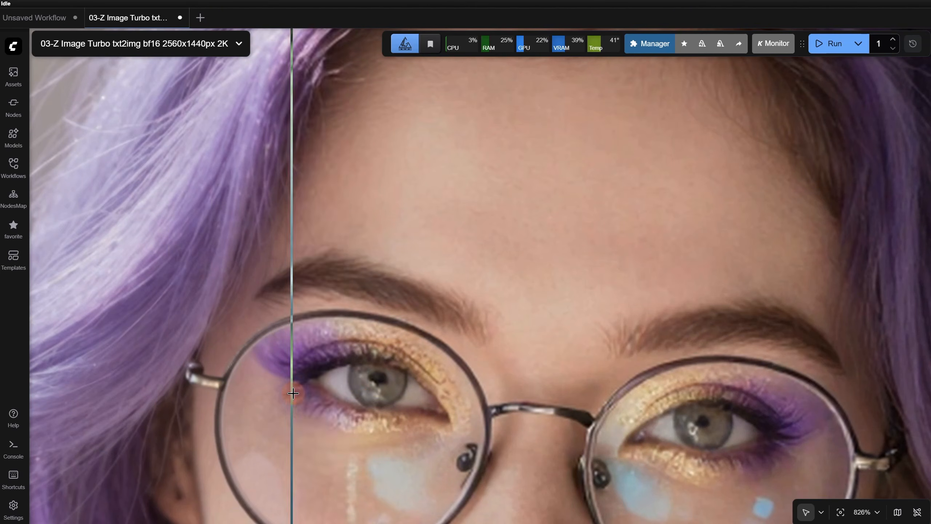
scroll(826, 419, down, 11)
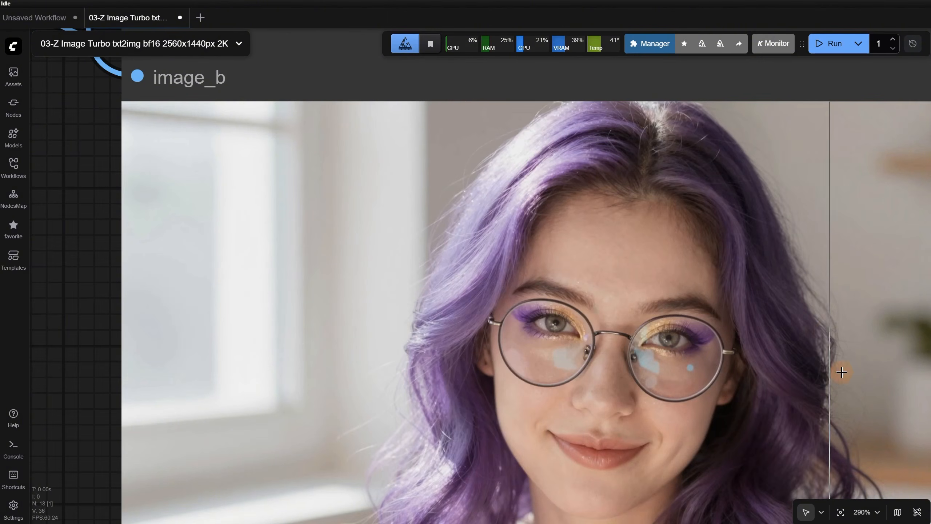
scroll(824, 333, down, 8)
scroll(471, 345, up, 4)
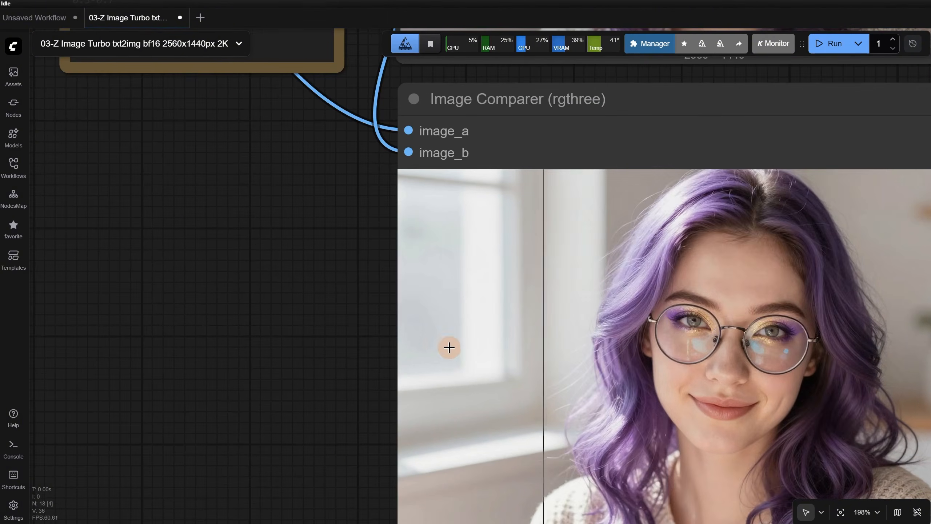
Set the second KSampler's denoise to 0.7 and run the workflow again
scroll(891, 322, down, 4)
drag(414, 300, 320, 520)
click(401, 248)
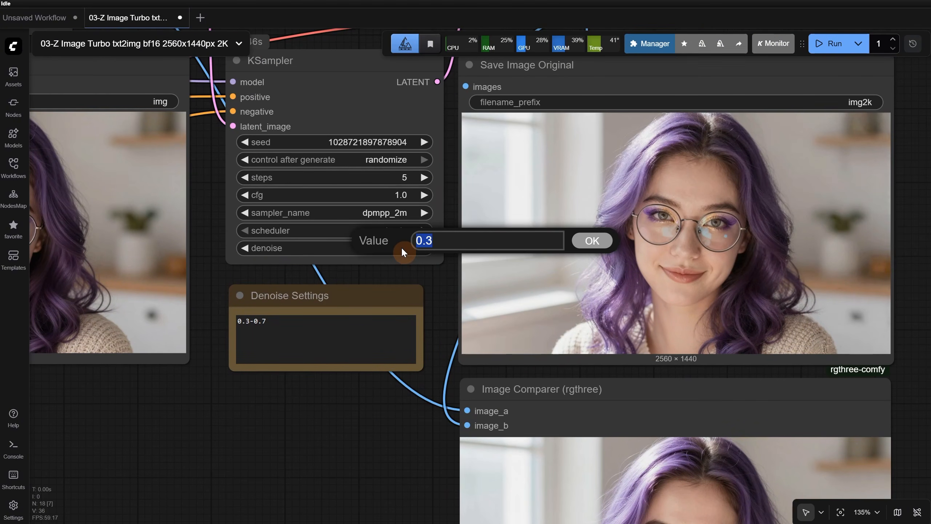
text(0.7)
key(Return)
key(ctrl+Return)
Compare the new original and upscaled portraits in the Image Comparer, checking the hair, eyes and glasses up close
scroll(834, 378, up, 6)
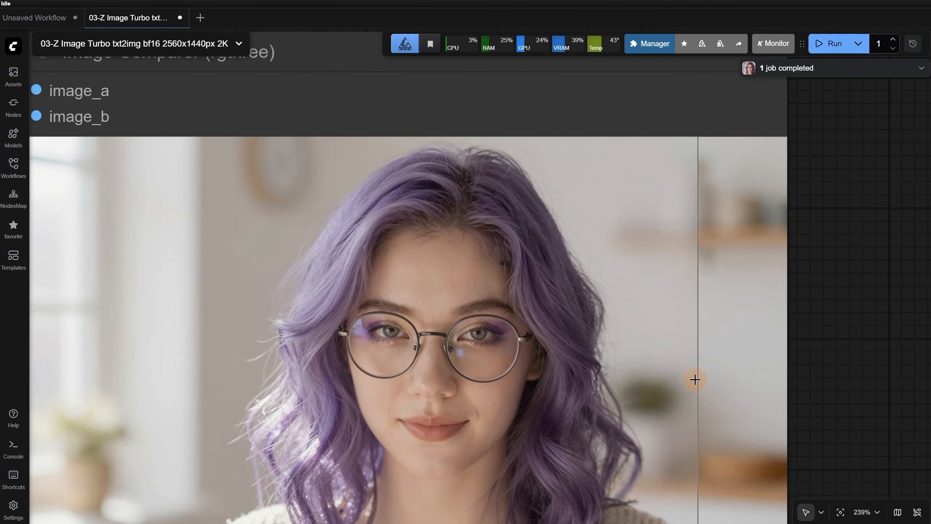
scroll(850, 350, down, 2)
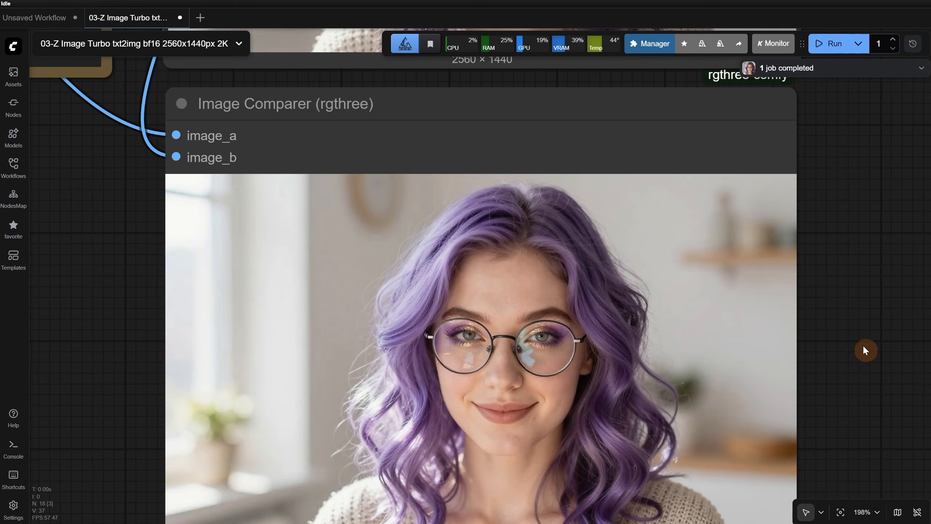
scroll(884, 349, up, 1)
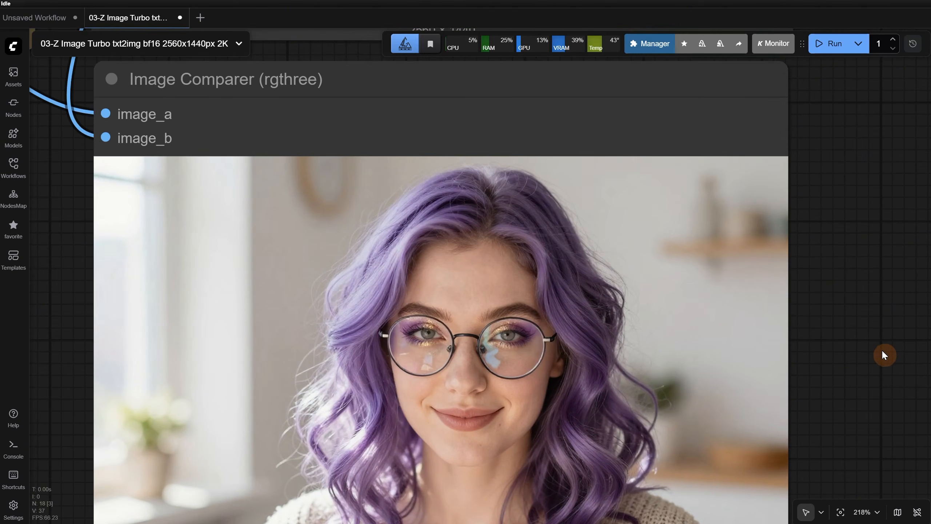
scroll(884, 354, up, 1)
scroll(162, 353, up, 6)
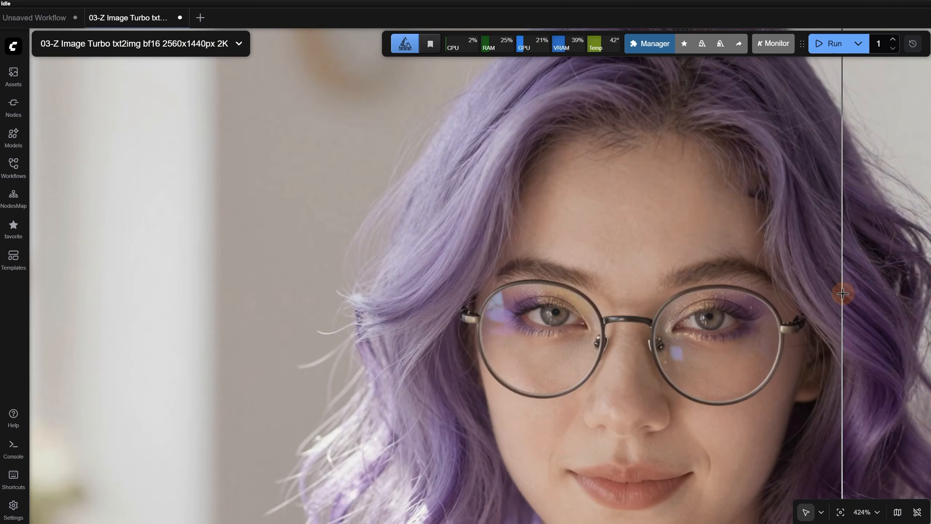
scroll(842, 293, up, 6)
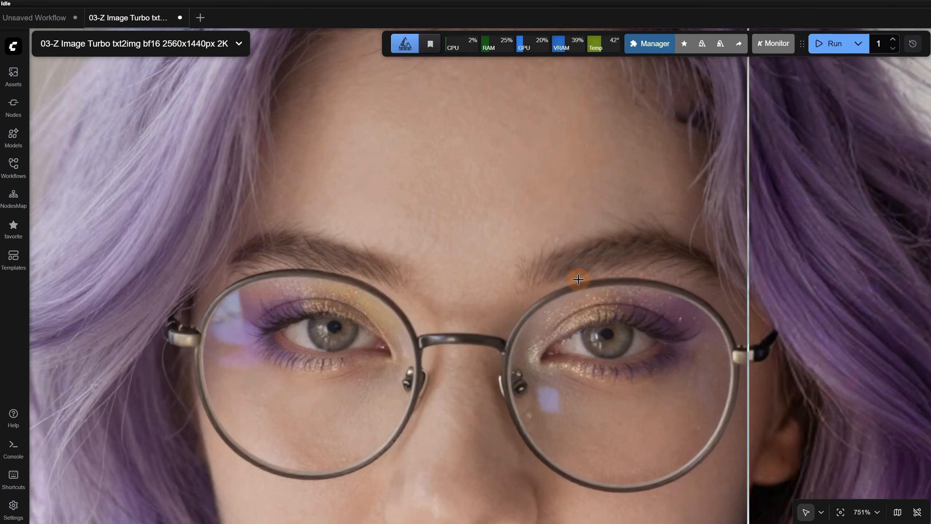
scroll(525, 474, down, 20)
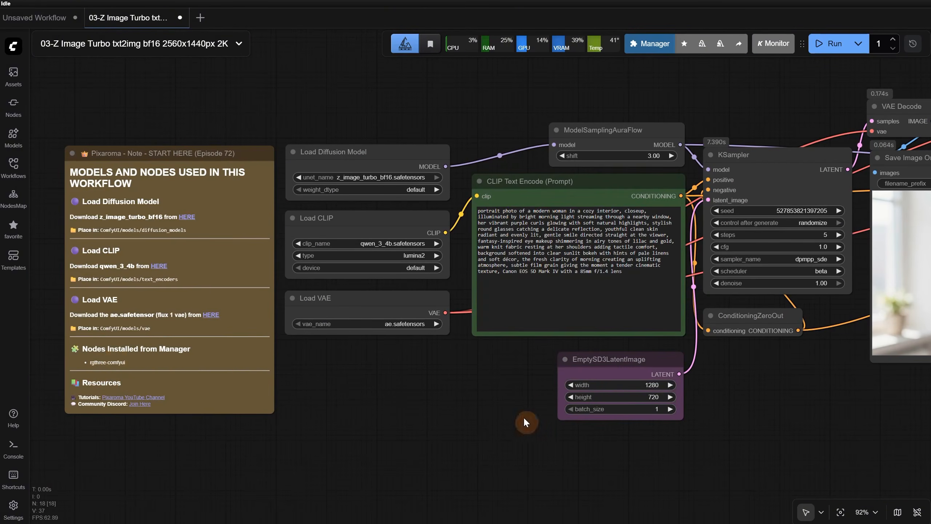
Look over the whole 2K workflow from the prompt to the Image Comparer
scroll(565, 410, down, 4)
drag(763, 439, 205, 431)
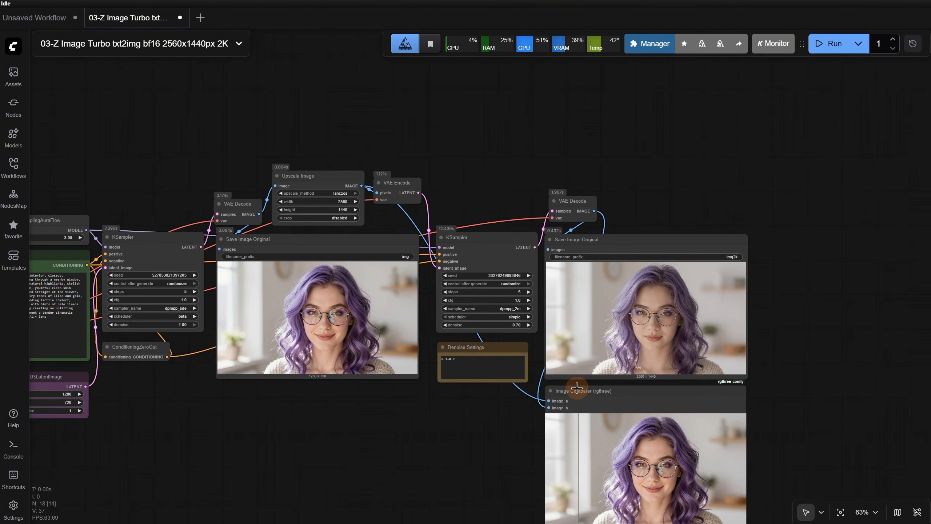
drag(228, 473, 374, 411)
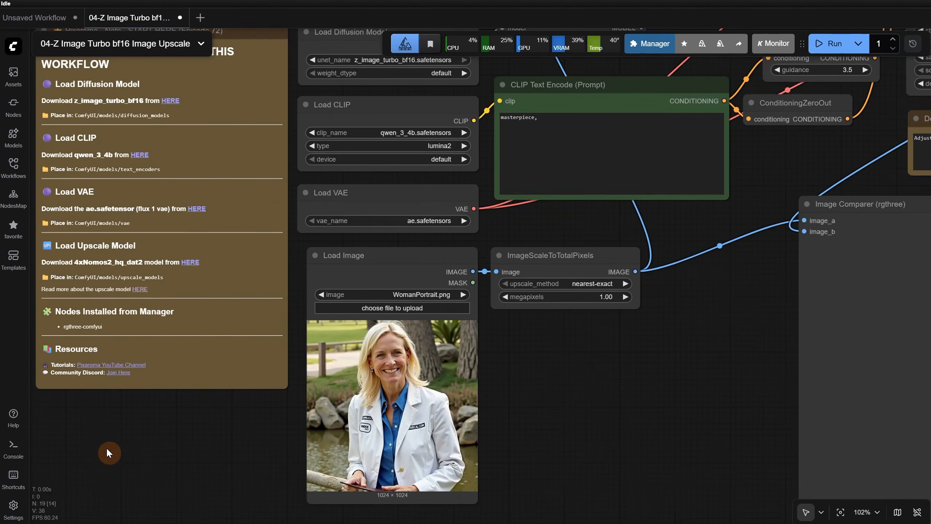
In the image upscale workflow, look through the available upscale models in Load Upscale Model and keep 4xNomos2_hq_dat2.safetensors
drag(106, 447, 193, 476)
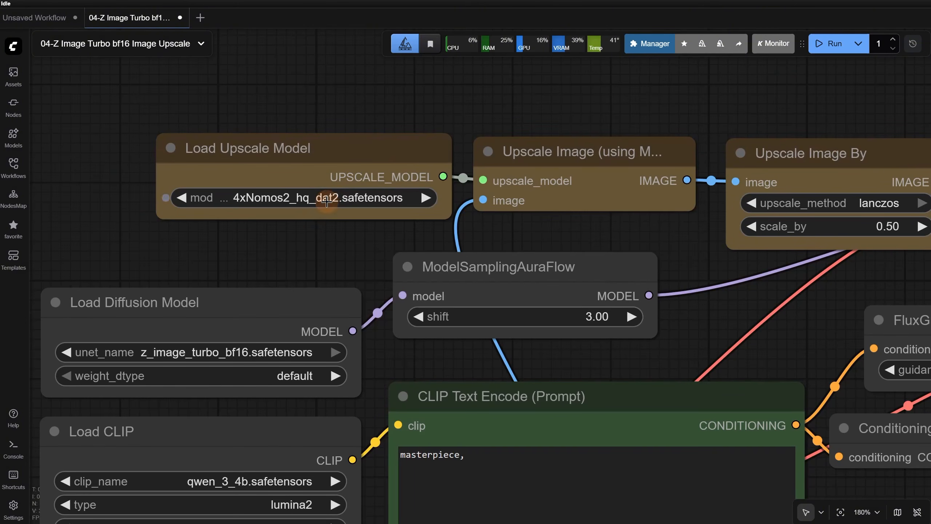
click(324, 198)
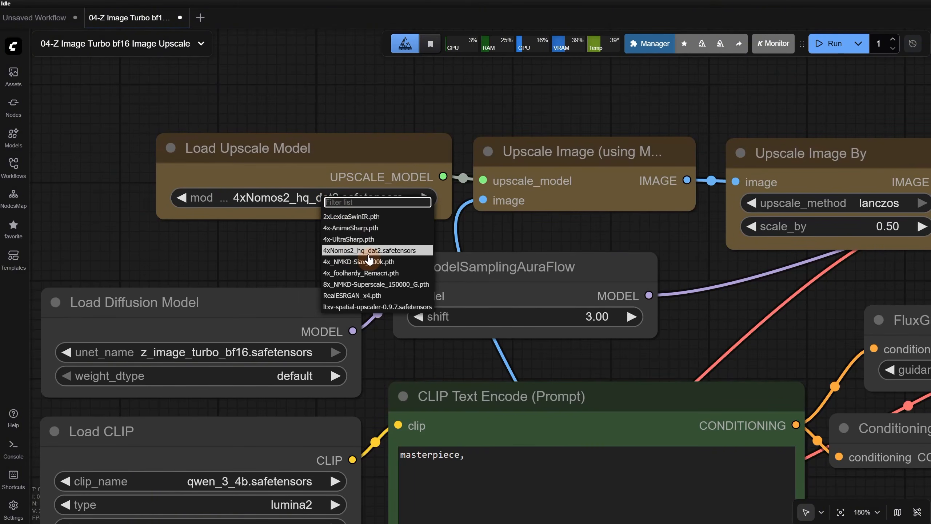
click(390, 102)
scroll(399, 103, down, 10)
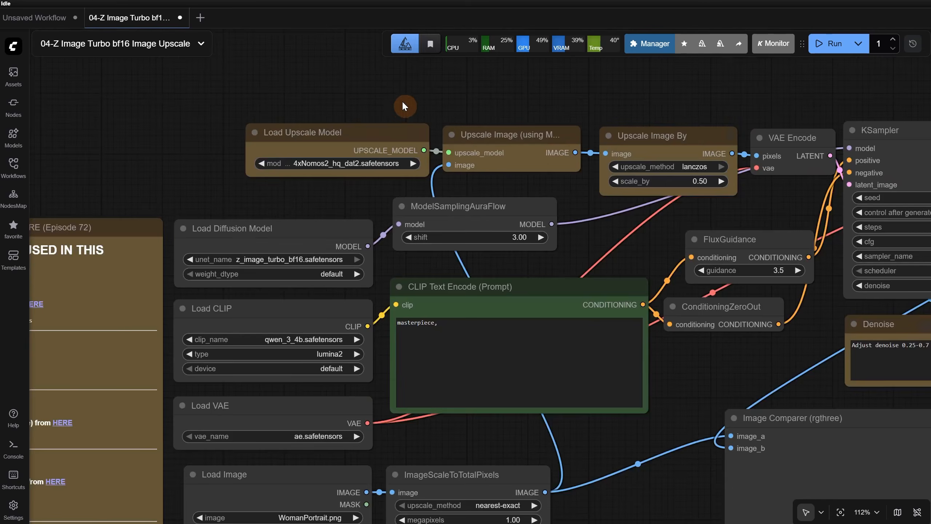
Check the WomanPortrait.png input in Load Image and run the image upscale workflow
scroll(425, 442, up, 4)
scroll(424, 440, up, 9)
drag(392, 373, 692, 338)
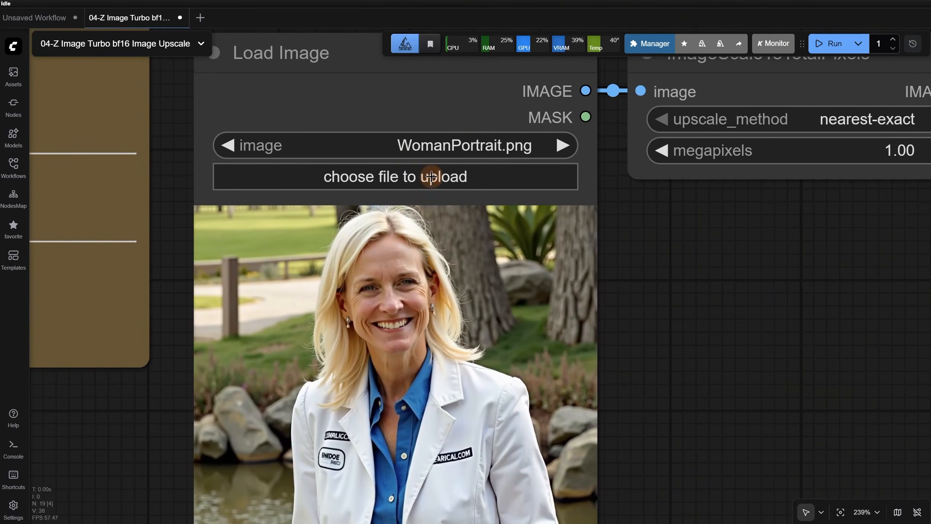
scroll(392, 285, down, 2)
scroll(396, 257, up, 9)
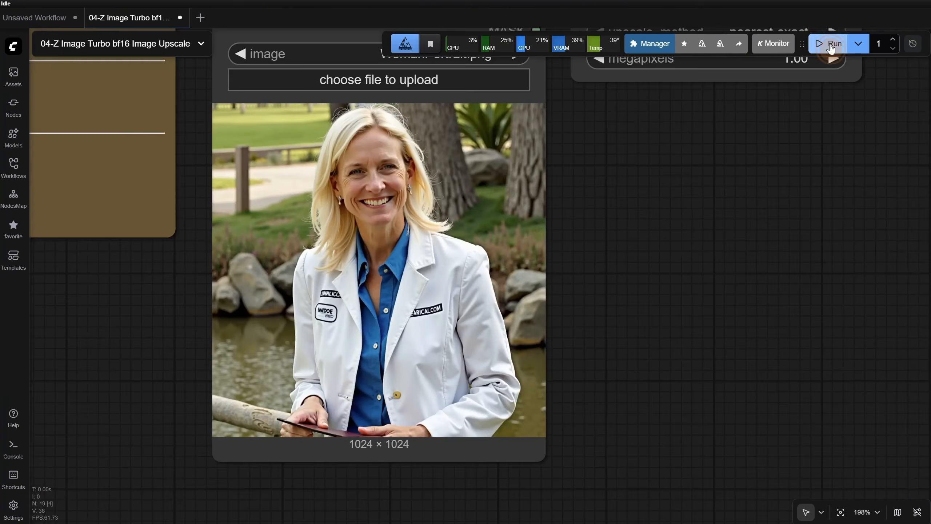
click(831, 43)
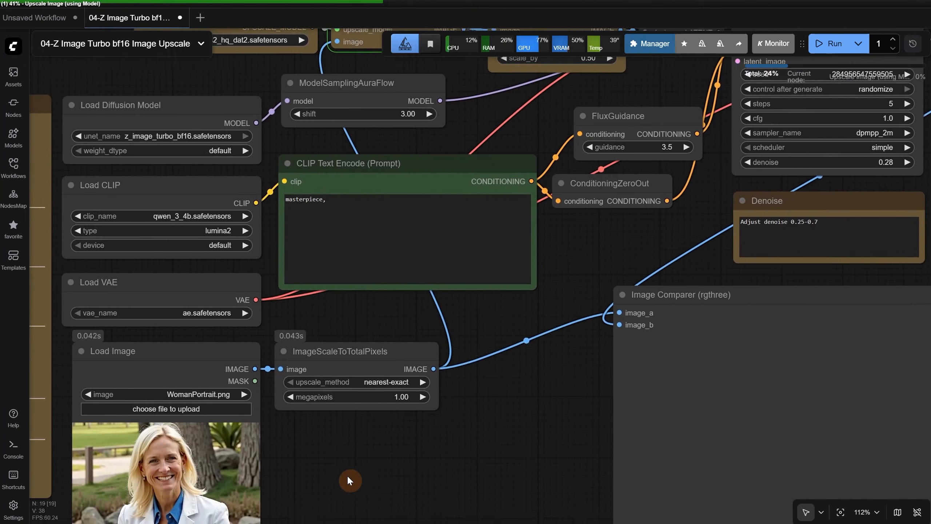
Examine how the input image passes through ImageScaleToTotalPixels and the upscale model nodes
drag(348, 476, 340, 482)
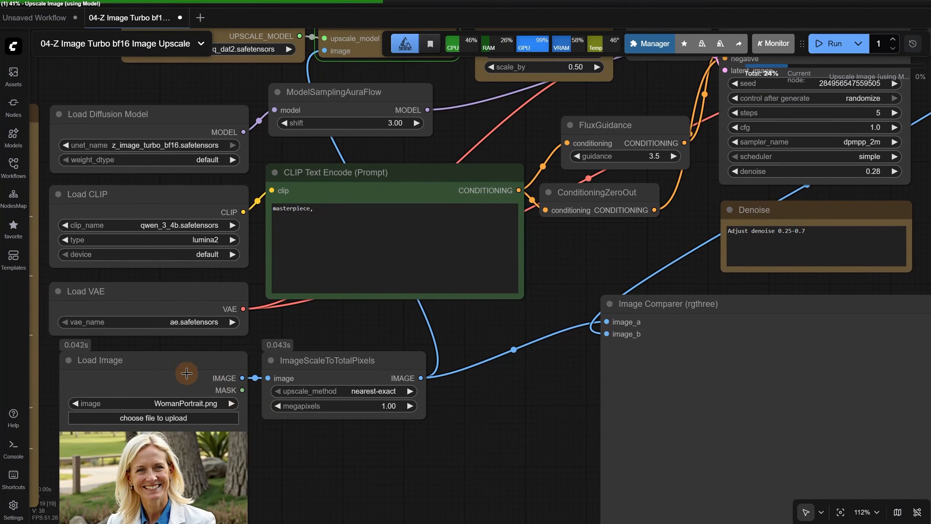
scroll(370, 376, down, 2)
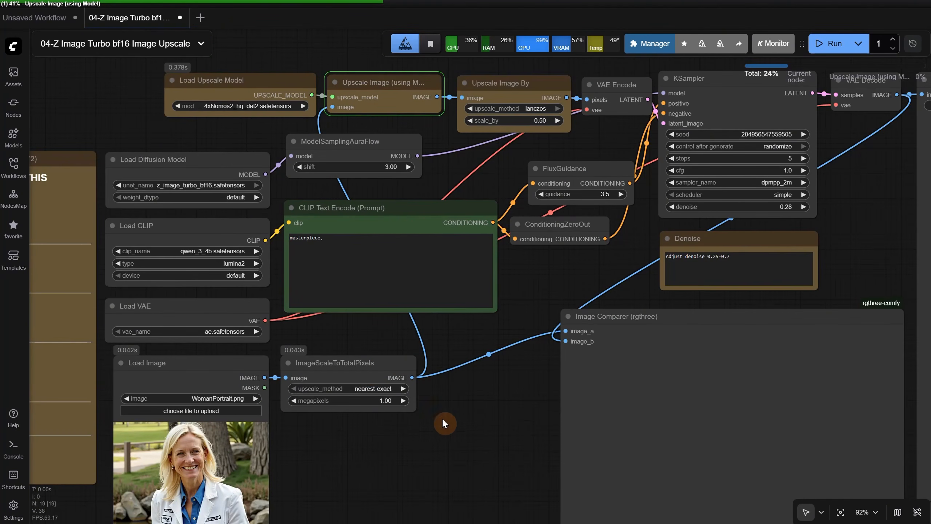
drag(435, 372, 434, 508)
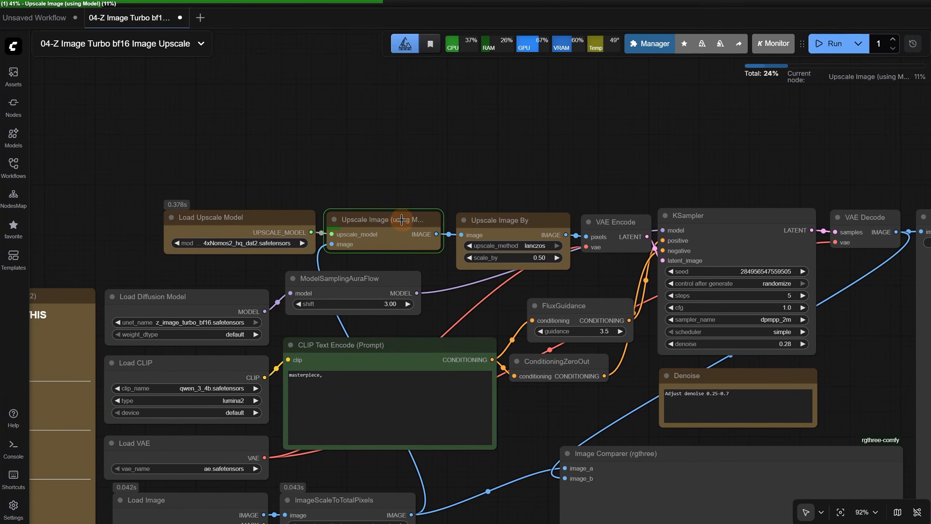
scroll(394, 228, up, 1)
scroll(394, 228, up, 4)
scroll(108, 220, down, 4)
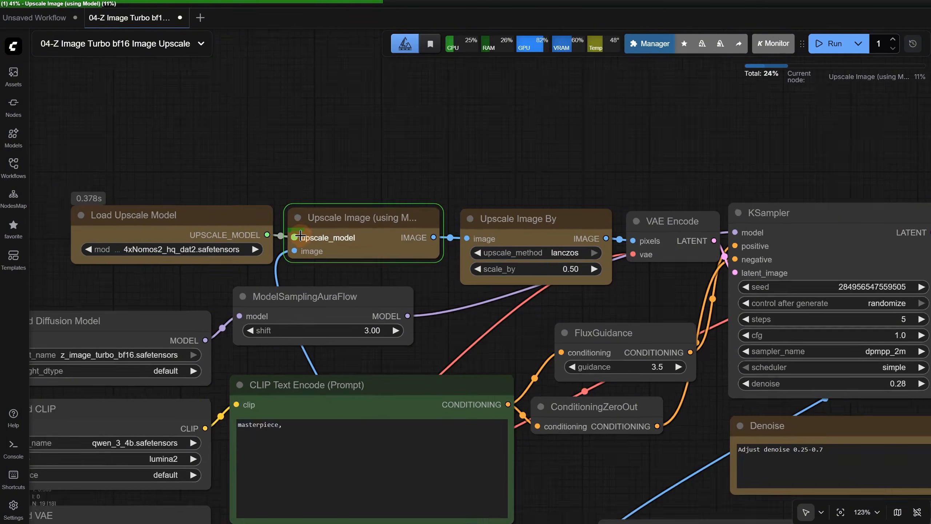
scroll(544, 269, down, 1)
Examine the KSampler's denoise setting and its note, and place the cursor in the CLIP Text Encode prompt
drag(601, 288, 405, 154)
scroll(653, 263, up, 3)
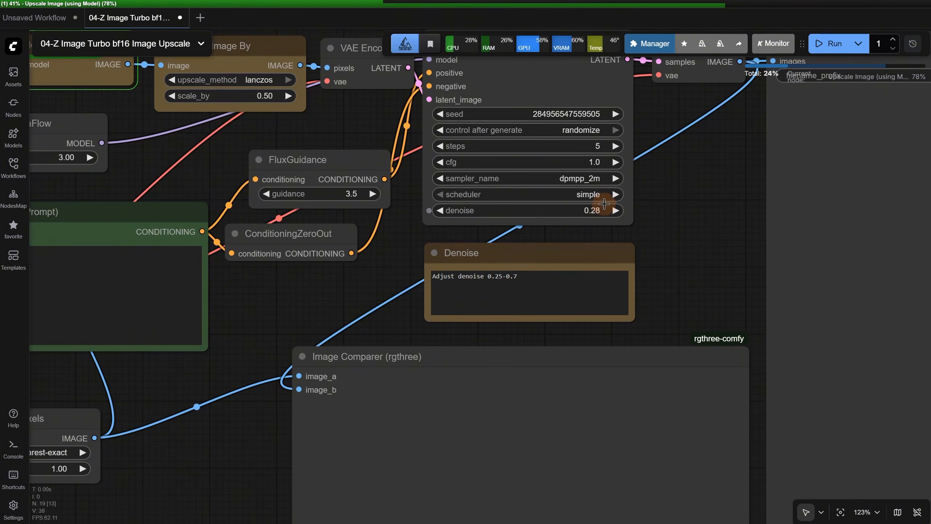
scroll(609, 208, down, 8)
scroll(609, 208, up, 2)
scroll(261, 241, up, 10)
click(336, 214)
scroll(409, 234, down, 3)
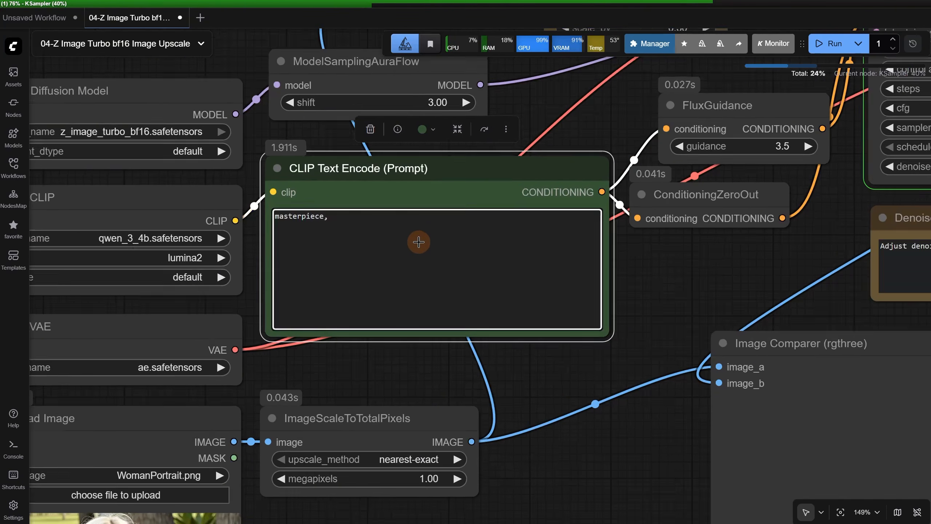
Compare the original and upscaled portrait up close in the Image Comparer, examining the face, jacket fabric and badge lettering
drag(547, 454, 94, 270)
scroll(95, 273, down, 2)
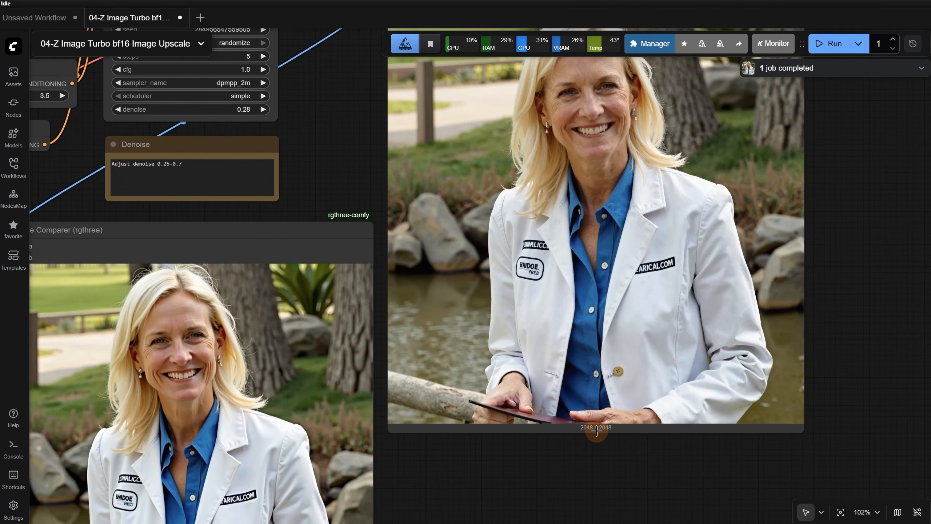
scroll(596, 293, up, 10)
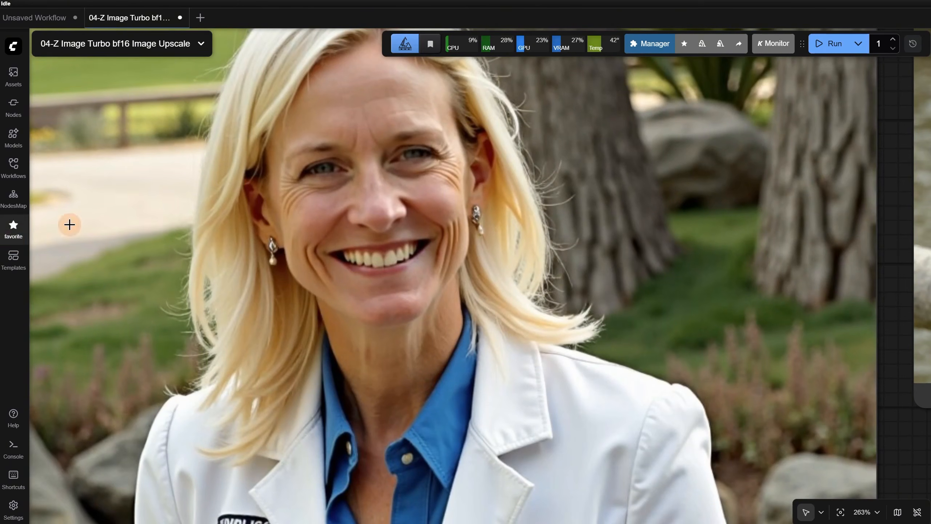
scroll(141, 211, up, 2)
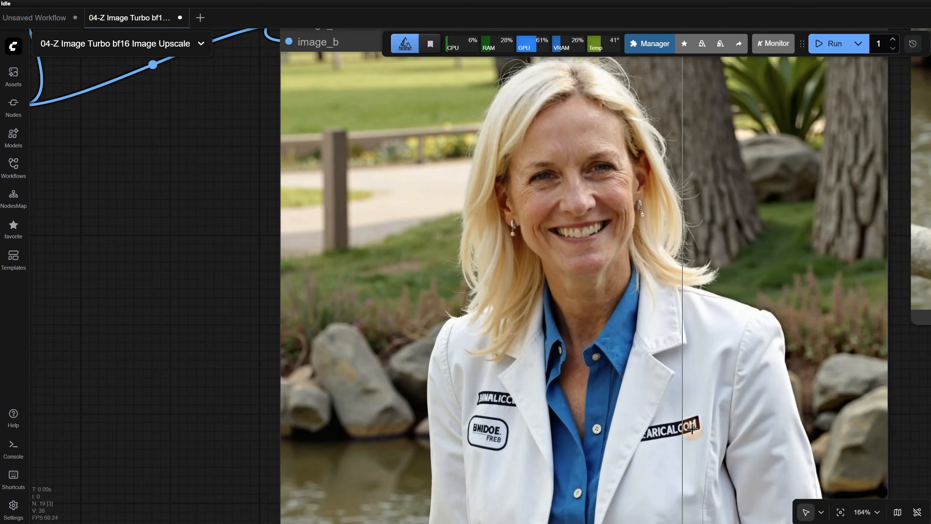
scroll(687, 438, up, 8)
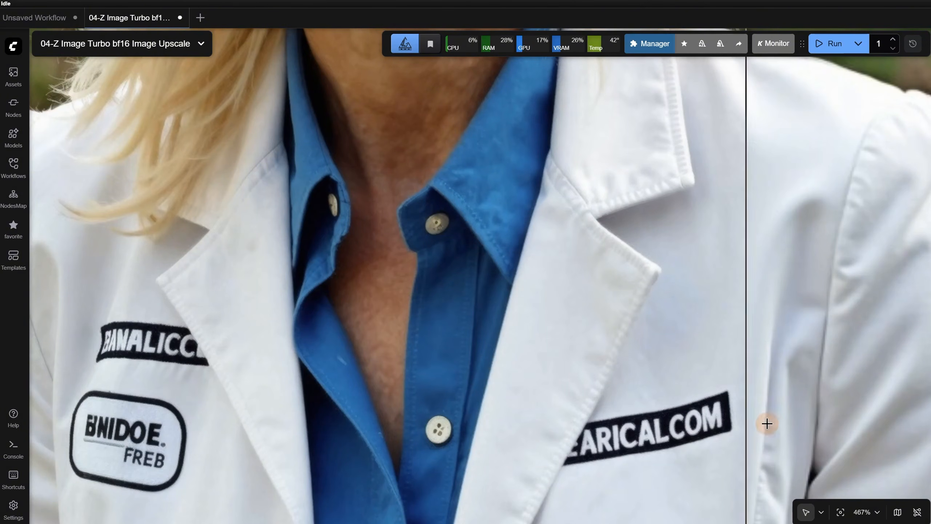
scroll(742, 431, up, 5)
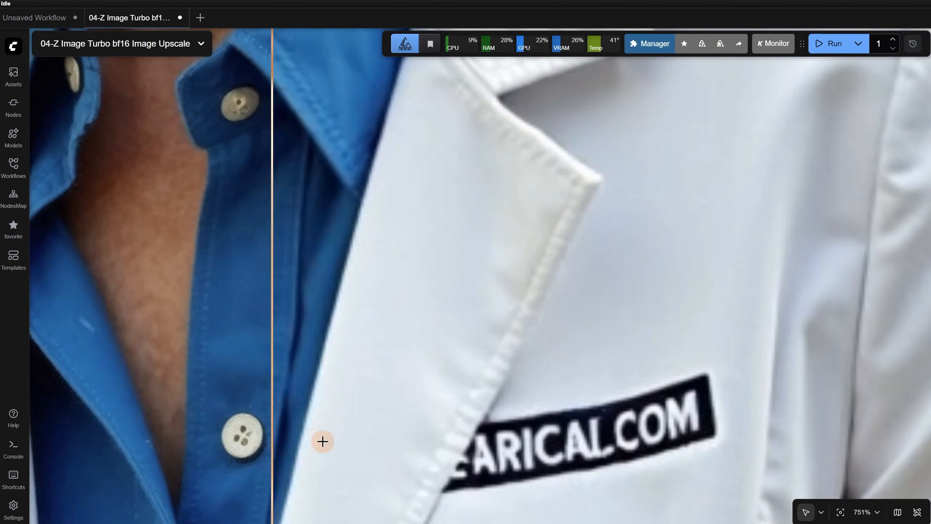
scroll(731, 378, down, 6)
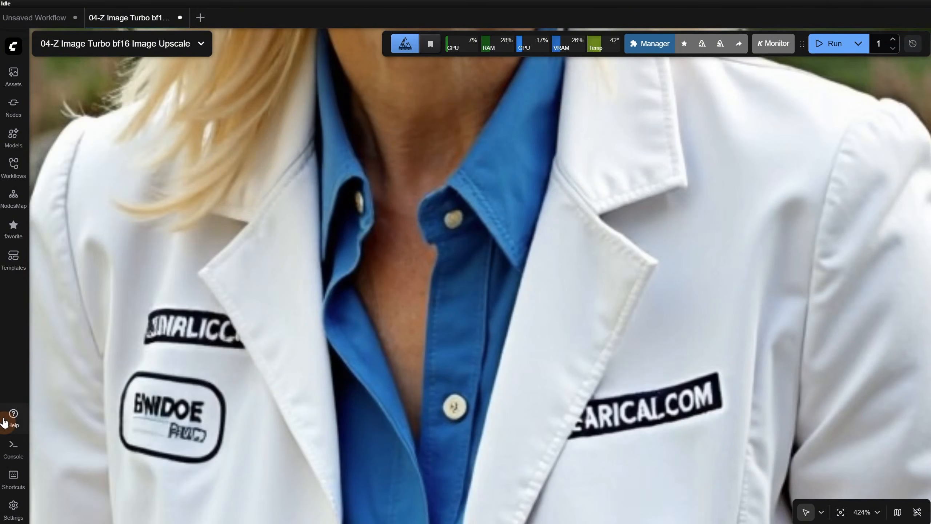
scroll(336, 366, down, 8)
scroll(286, 293, up, 4)
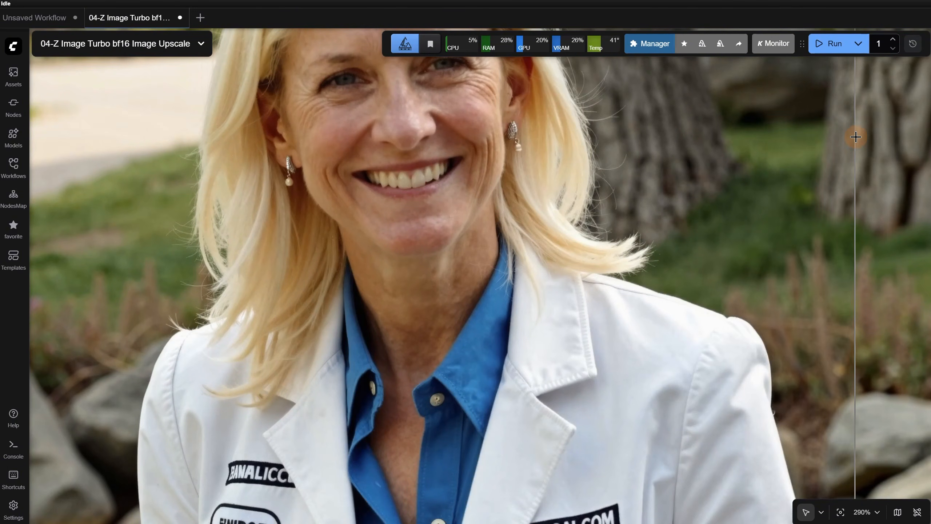
scroll(773, 156, down, 8)
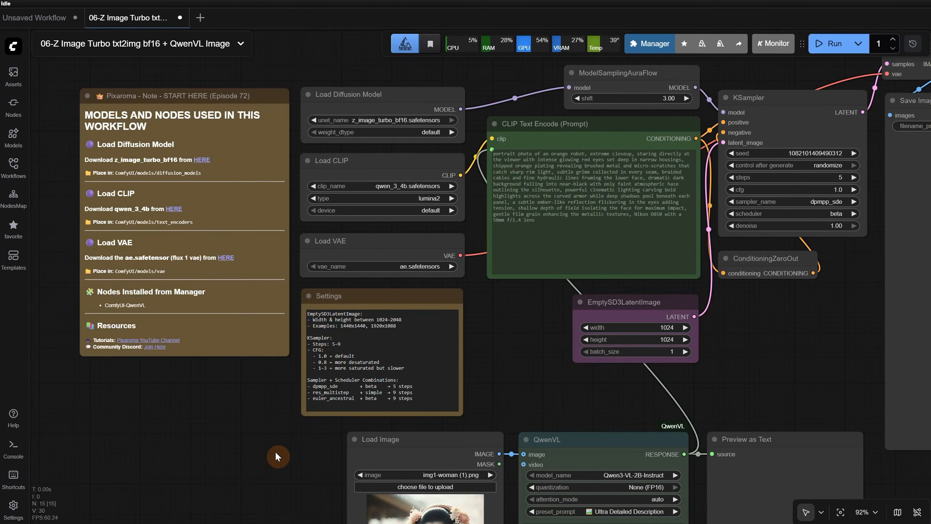
drag(270, 453, 297, 432)
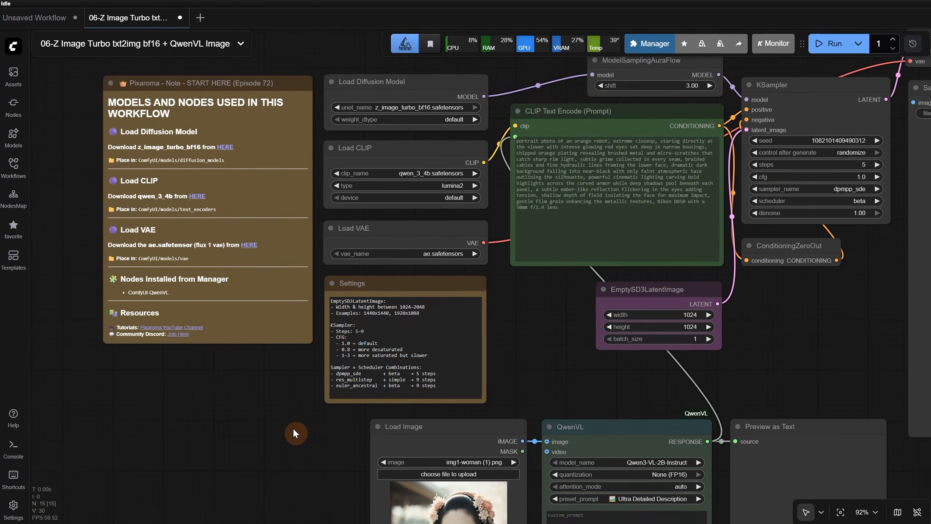
Examine the QwenVL node connected to the prompt encoder in the QwenVL Image workflow, and run the workflow on img1-woman (1).png
scroll(99, 288, up, 1)
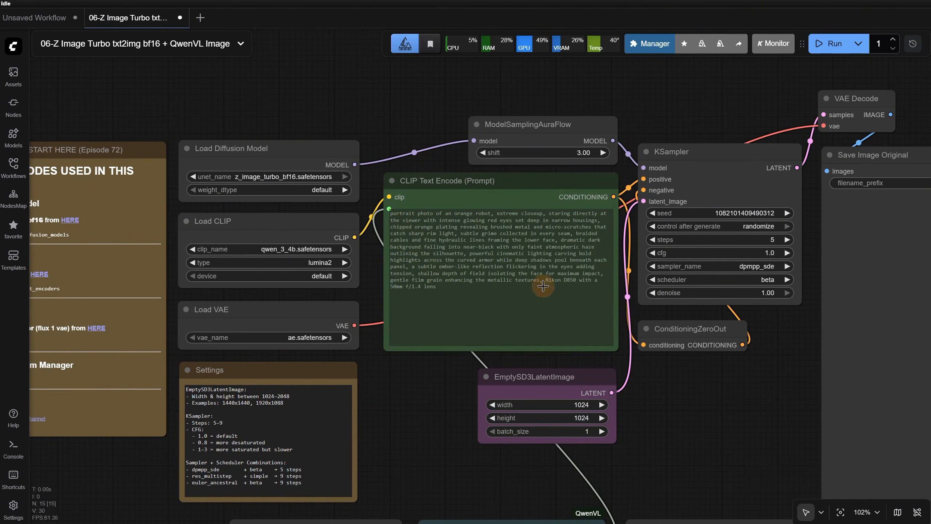
drag(388, 444, 410, 195)
mouse_move(358, 277)
mouse_down()
mouse_move(318, 288)
mouse_move(347, 279)
mouse_up()
drag(500, 281, 487, 284)
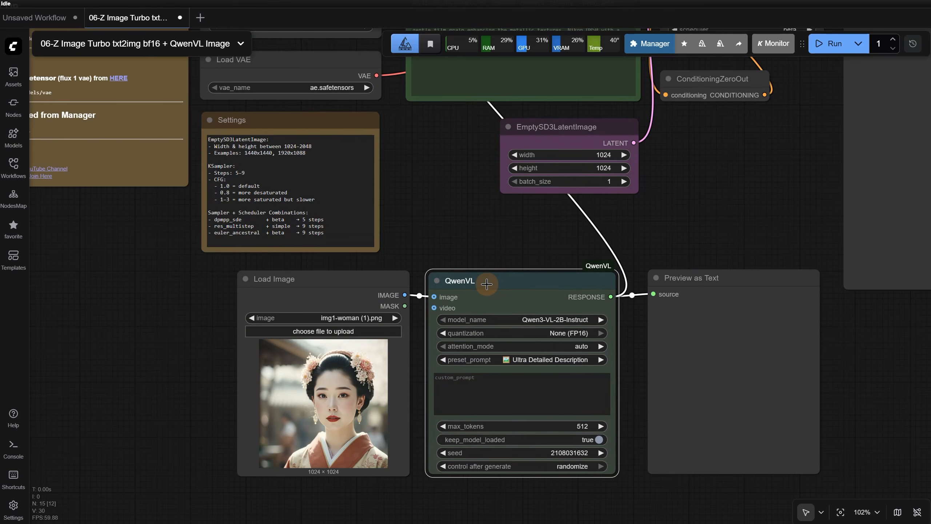
click(829, 43)
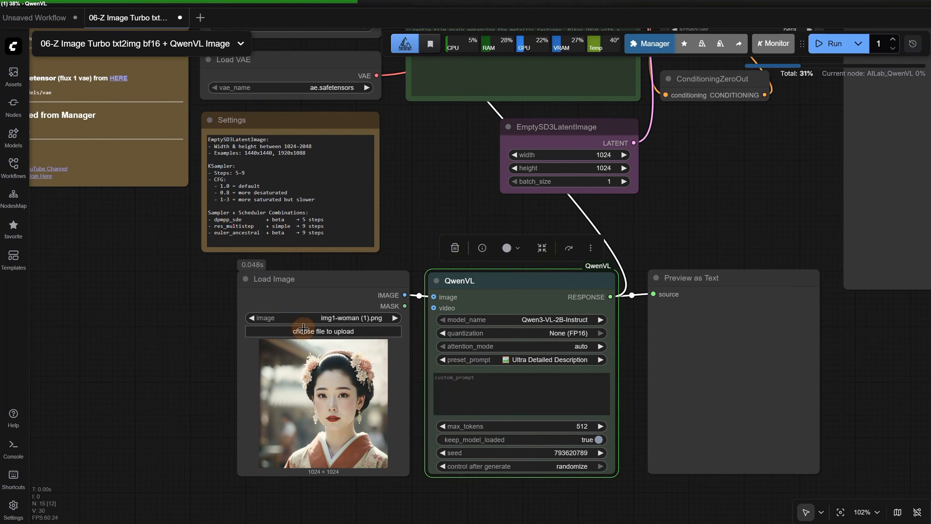
Check the Load Image input and look through QwenVL's preset prompts, keeping Ultra Detailed Description
scroll(493, 362, up, 2)
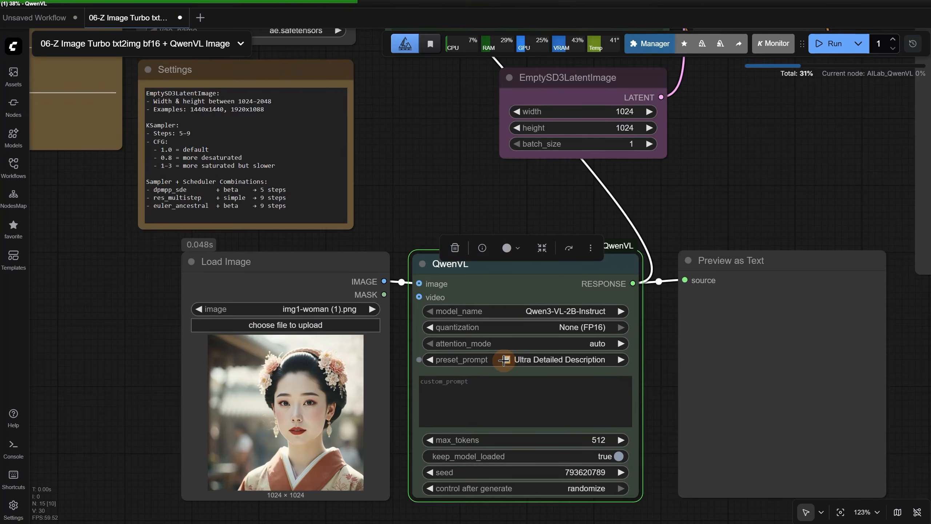
click(487, 193)
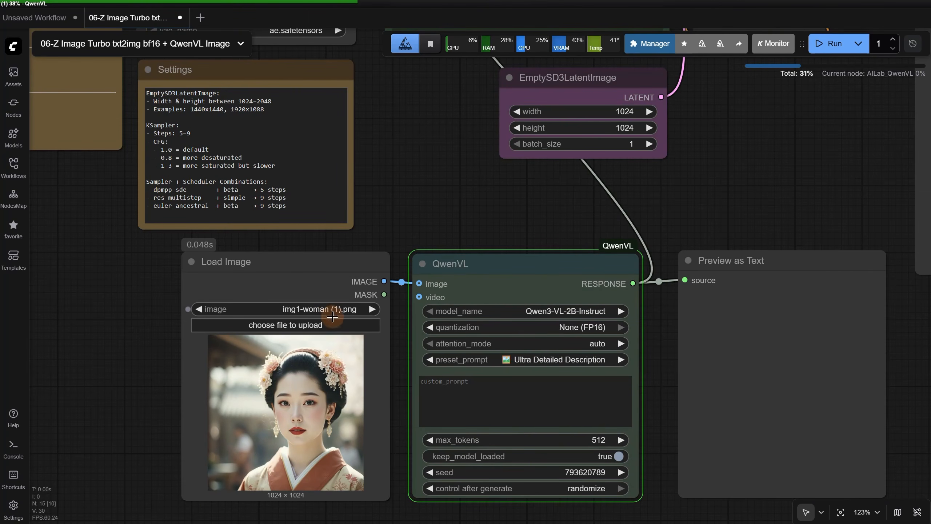
drag(682, 191, 583, 175)
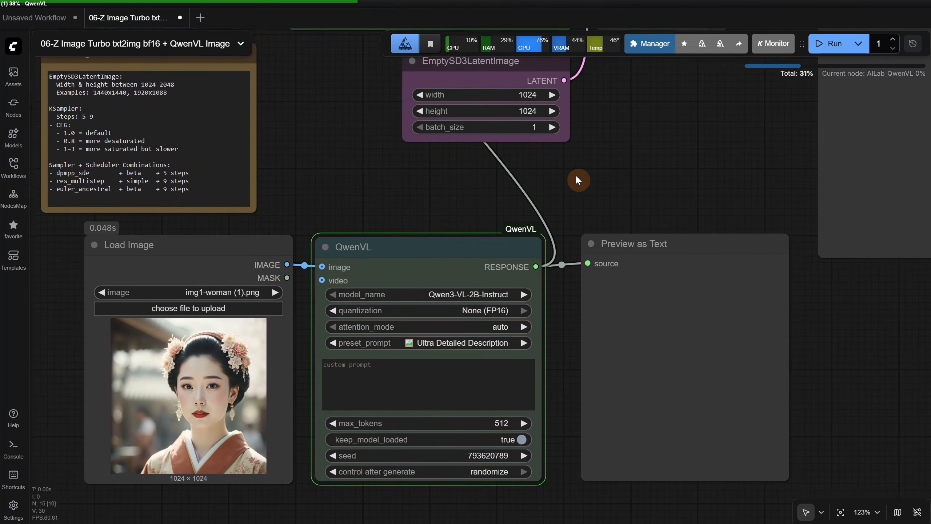
click(422, 348)
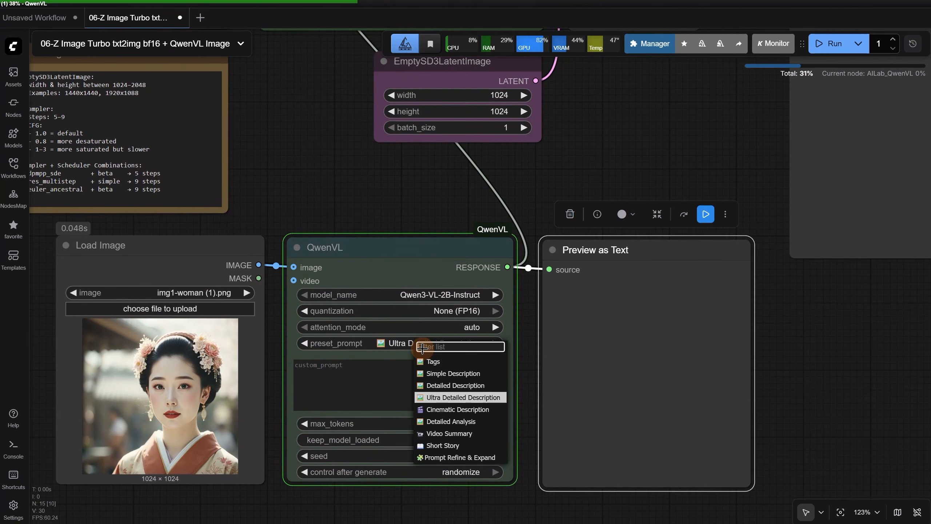
click(443, 396)
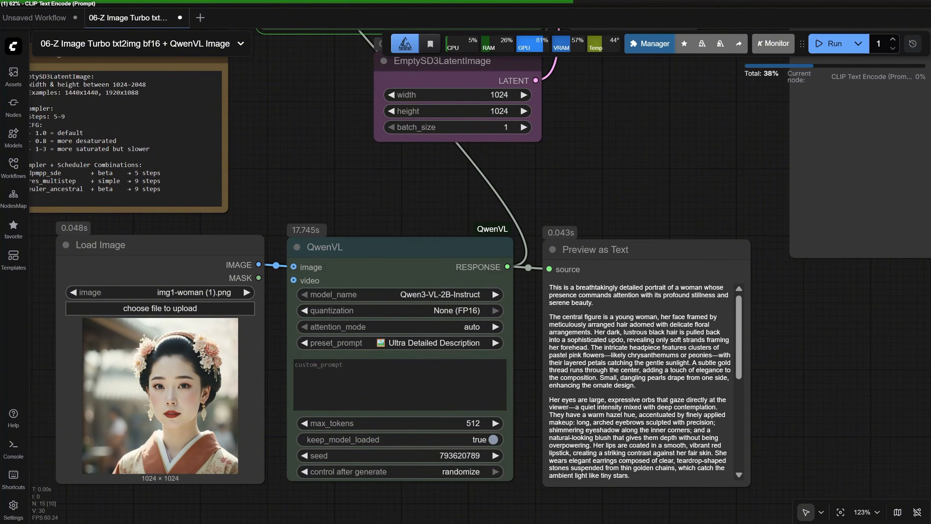
Read the description in Preview as Text, compare the generated portrait with the source image, and run the workflow again
drag(735, 342, 707, 470)
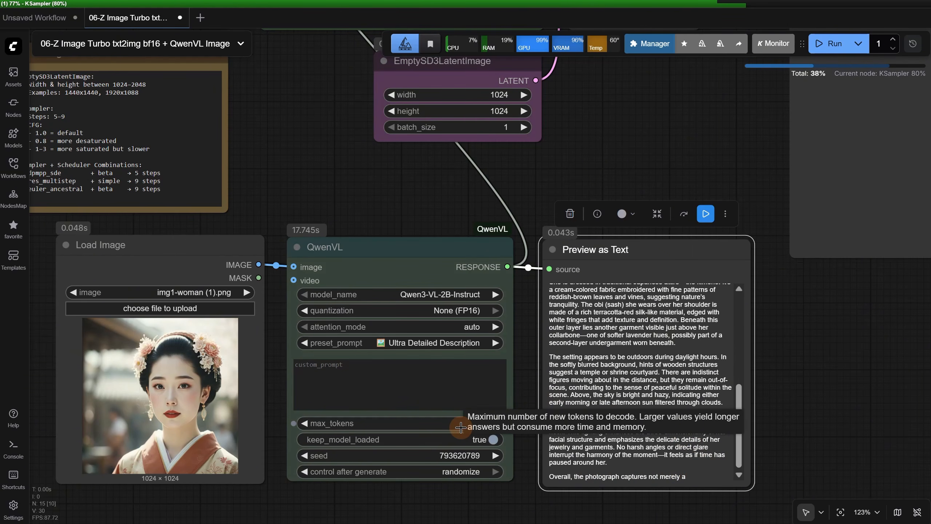
scroll(717, 415, down, 5)
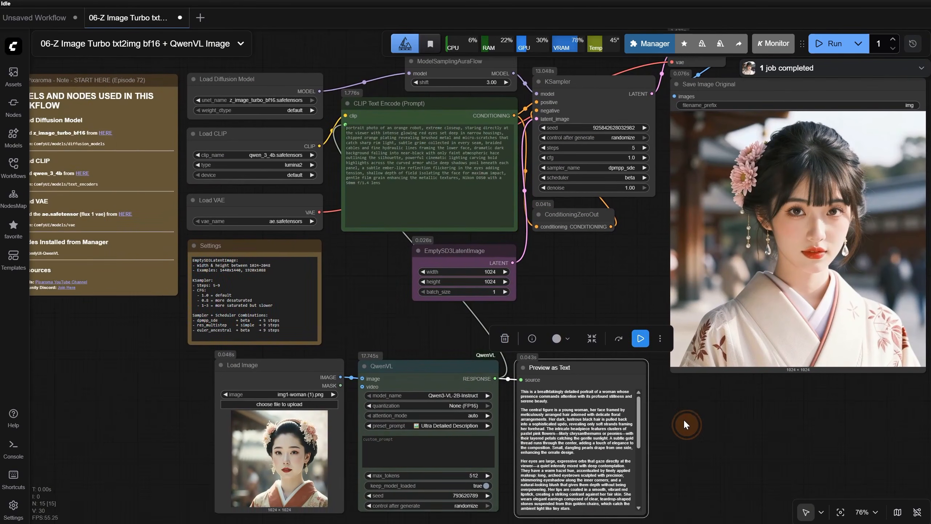
drag(684, 424, 642, 426)
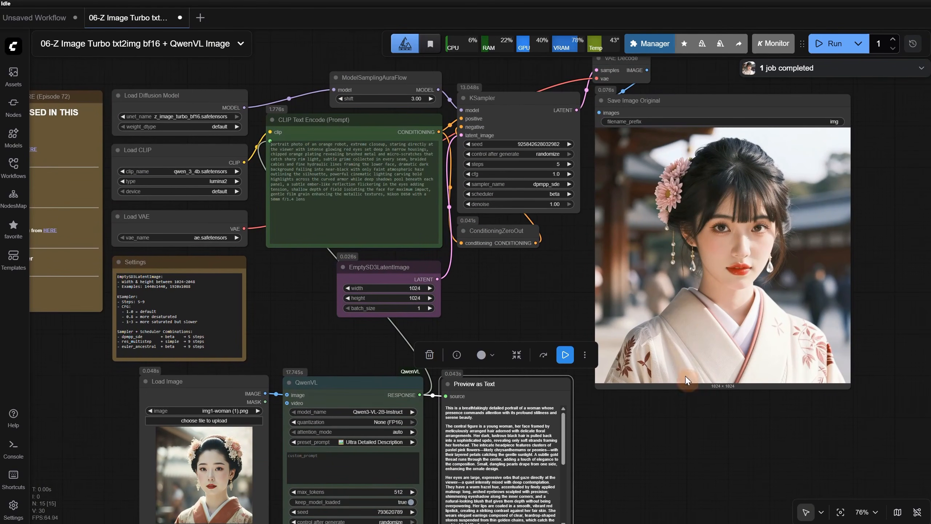
drag(654, 485, 605, 440)
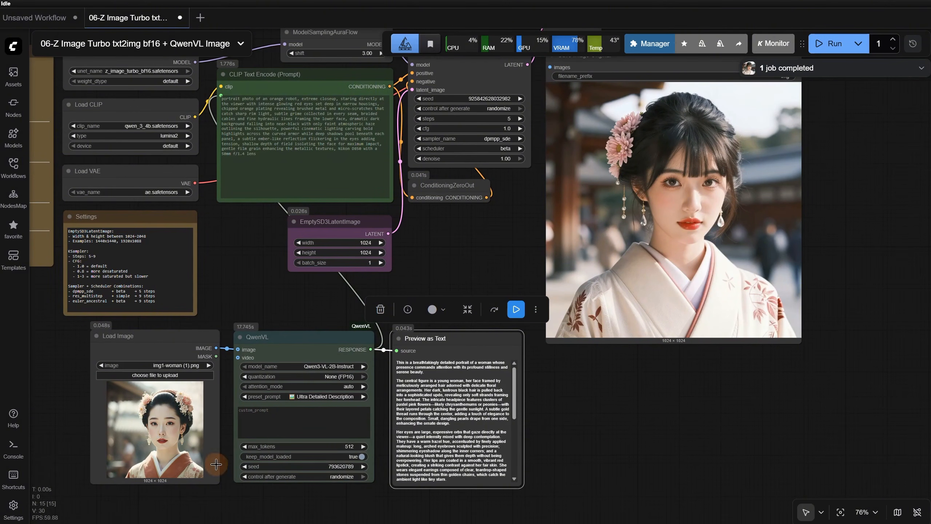
click(832, 43)
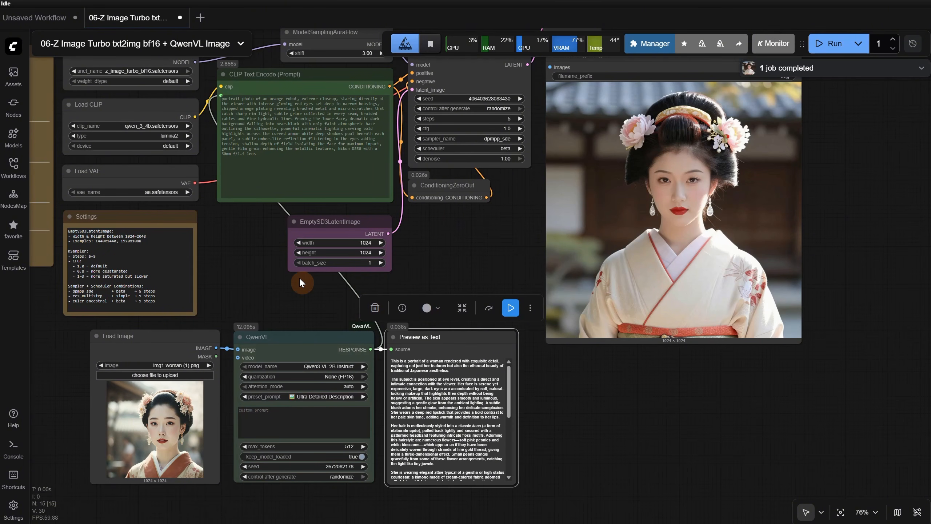
Load img2-bunny.png as the input image and run the QwenVL Image workflow
click(158, 376)
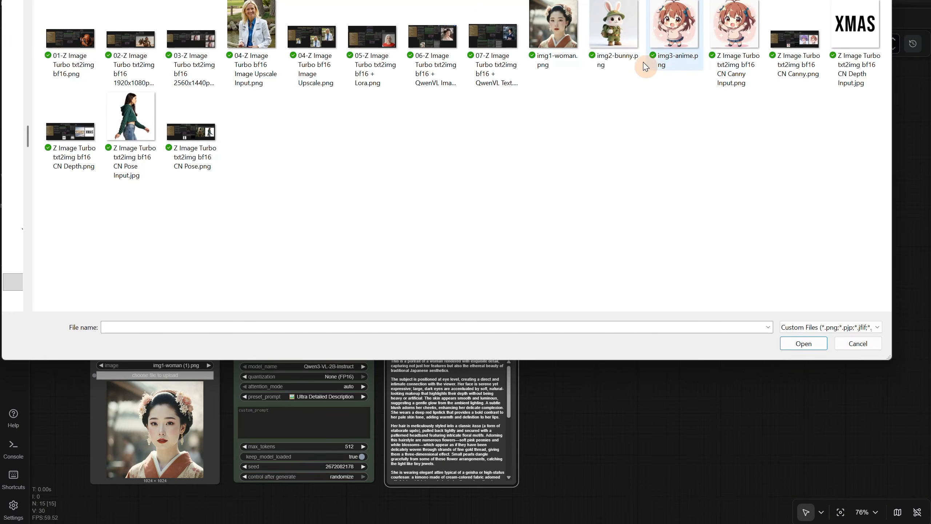
double_click(616, 47)
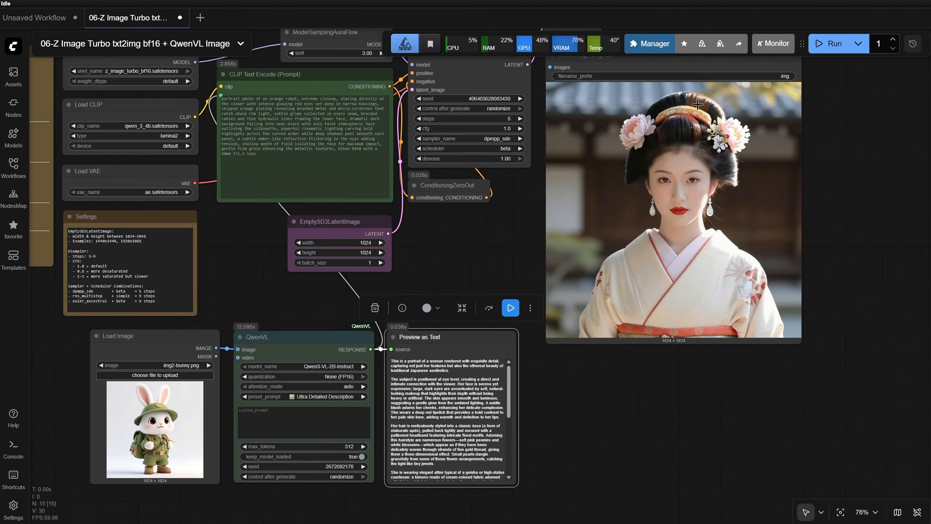
click(829, 44)
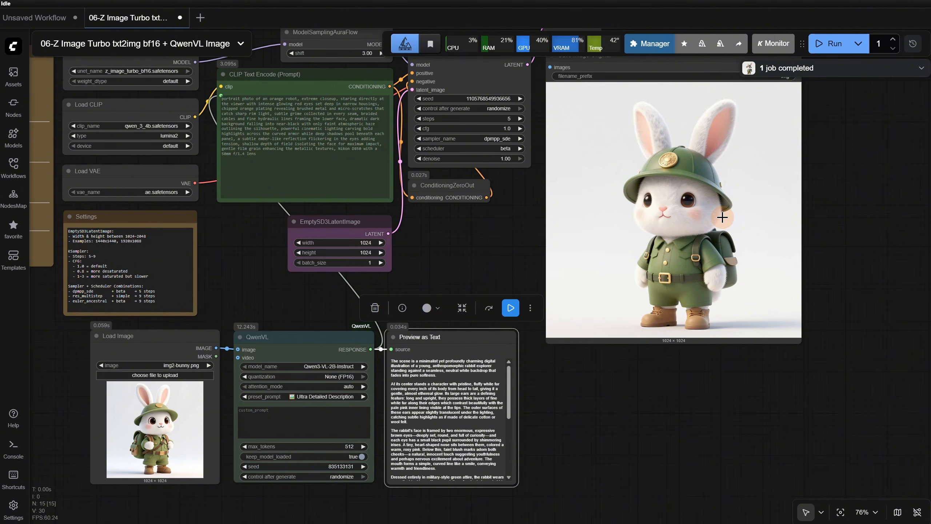
Set QwenVL's max_tokens to 1024, rerun the workflow, and inspect the full description and the new bunny image
click(339, 446)
text(1024)
key(Return)
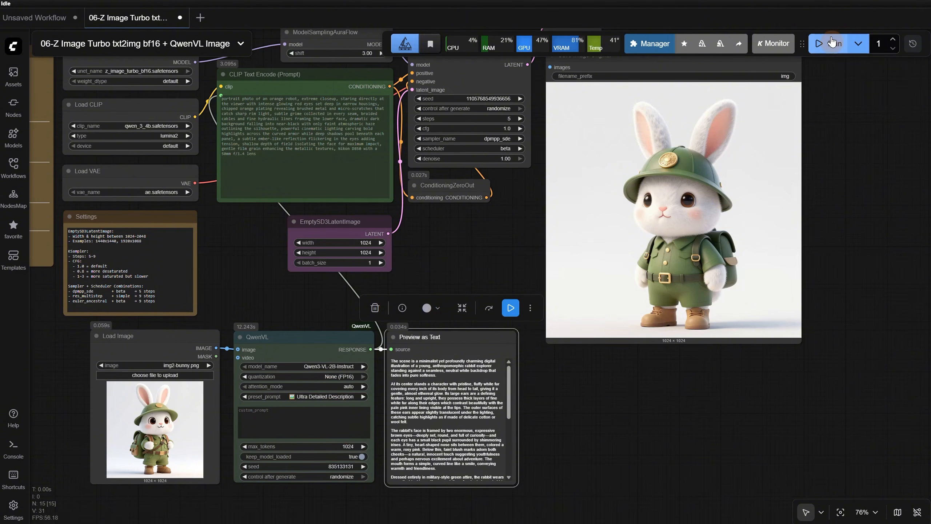
click(832, 42)
scroll(695, 332, up, 5)
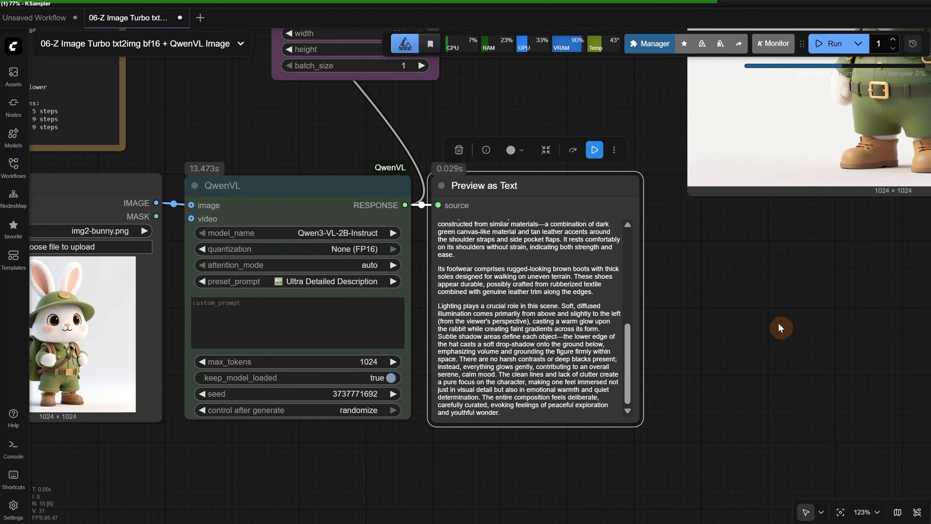
scroll(640, 363, down, 4)
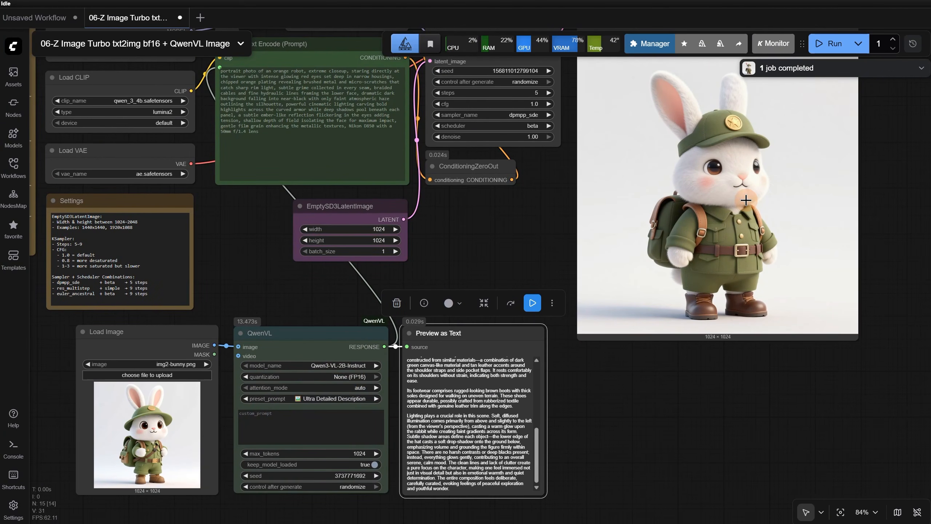
Load img3-anime.png as the input image and run the workflow twice to get two variations
click(147, 375)
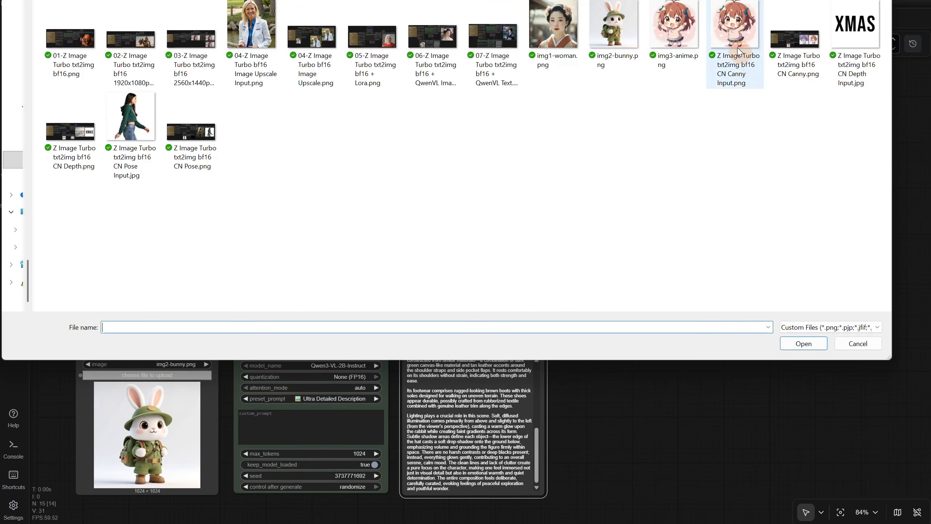
double_click(676, 33)
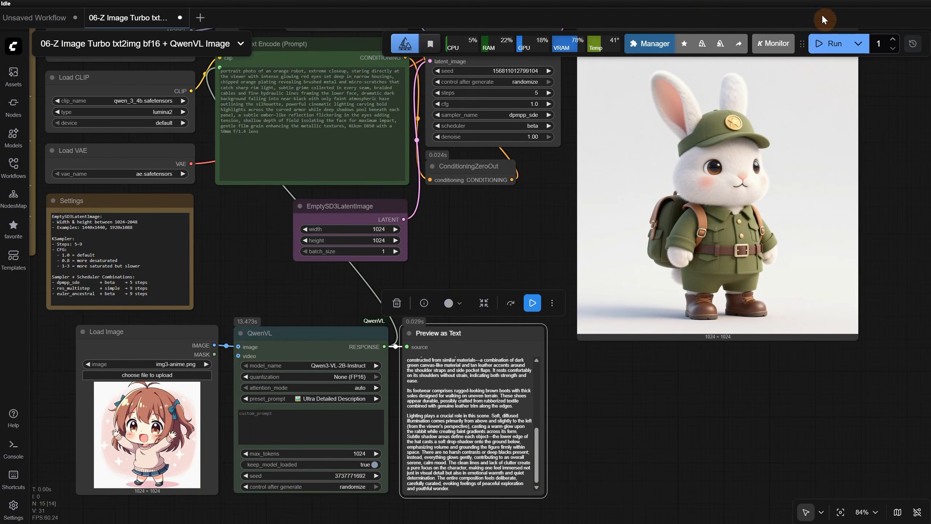
click(829, 43)
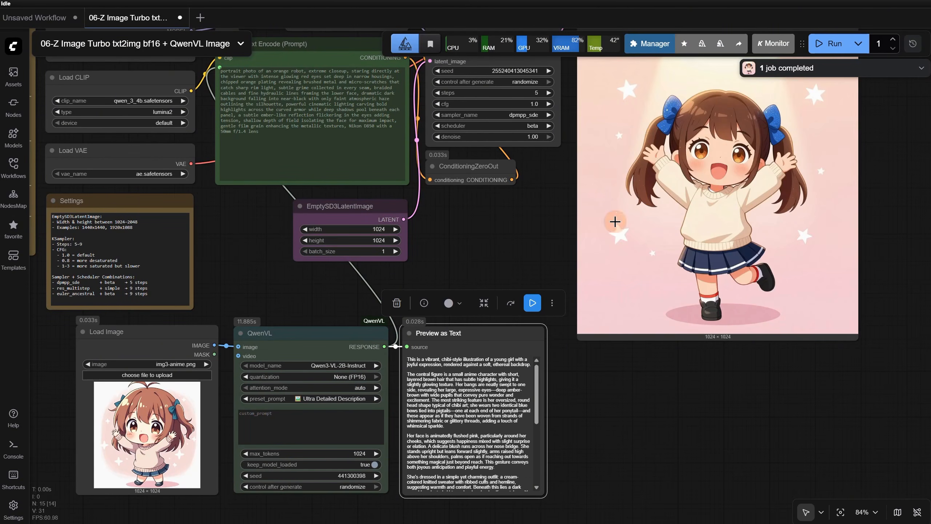
click(839, 49)
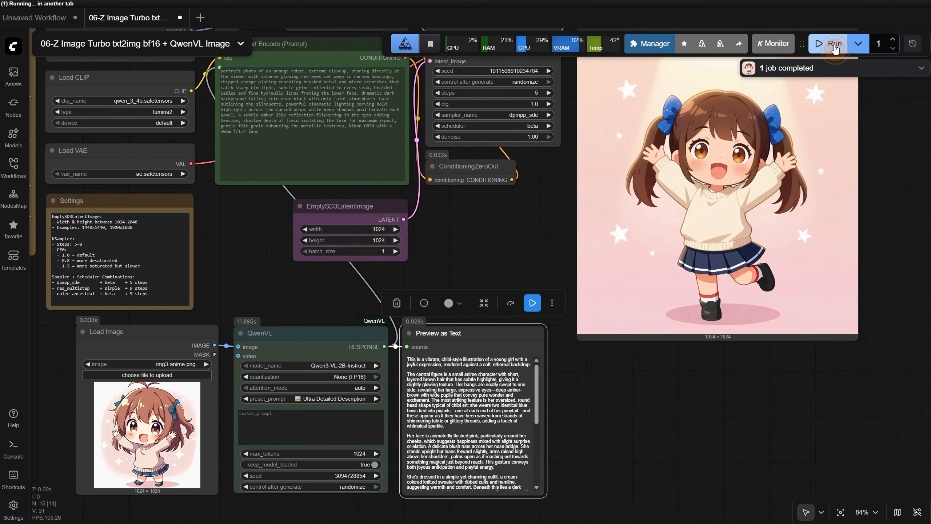
scroll(867, 195, up, 2)
scroll(867, 194, right, 1)
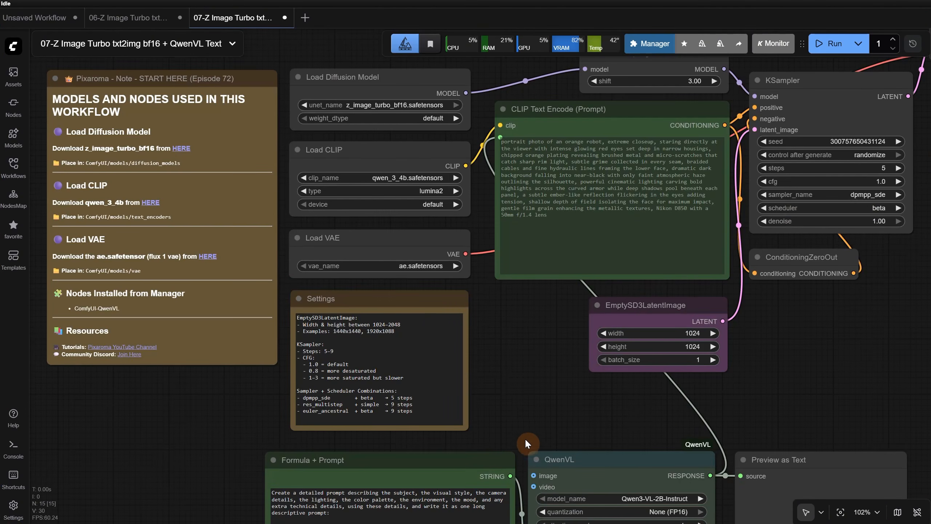
In the QwenVL Text workflow, examine the Formula + Prompt node that feeds QwenVL's custom prompt
drag(525, 439, 462, 208)
scroll(467, 208, up, 2)
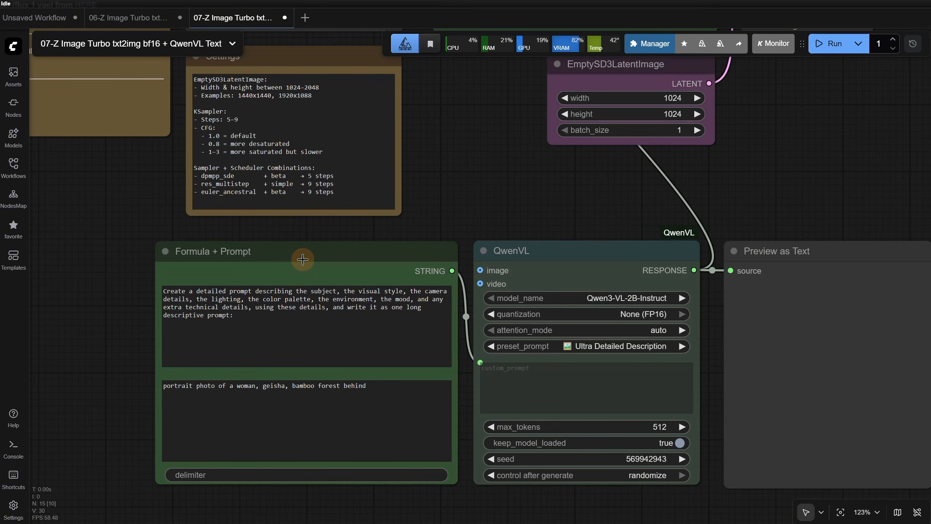
click(303, 259)
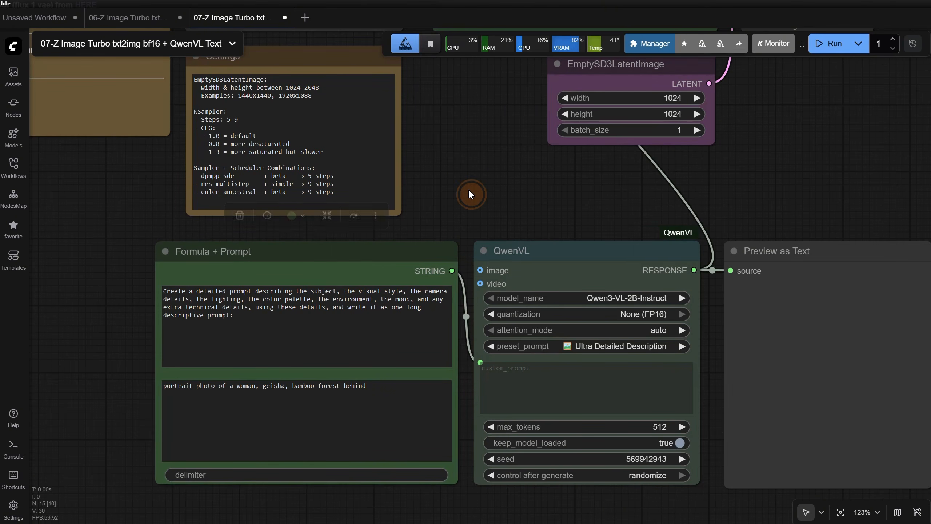
Add the Comfy Core Concatenate node near Formula + Prompt to view its default form, and delete it again
double_click(476, 198)
text(concaten)
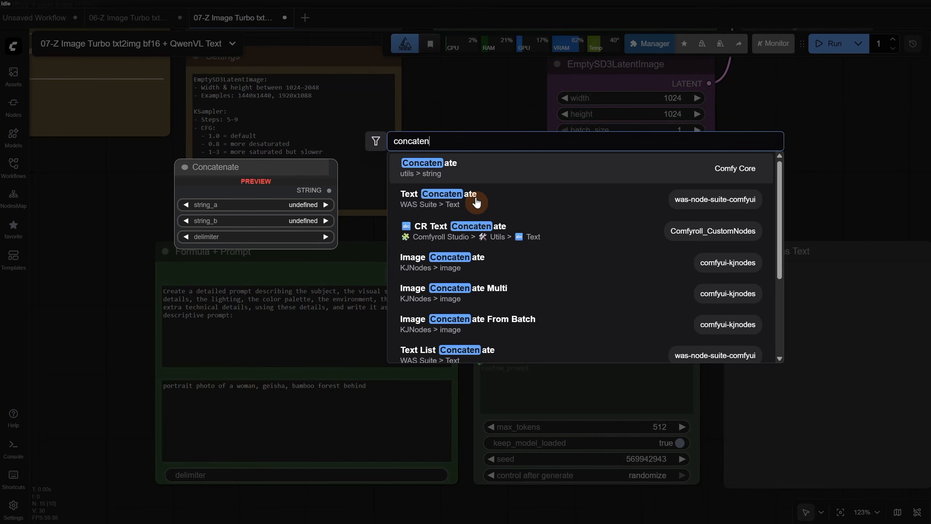
click(506, 175)
drag(571, 185, 490, 171)
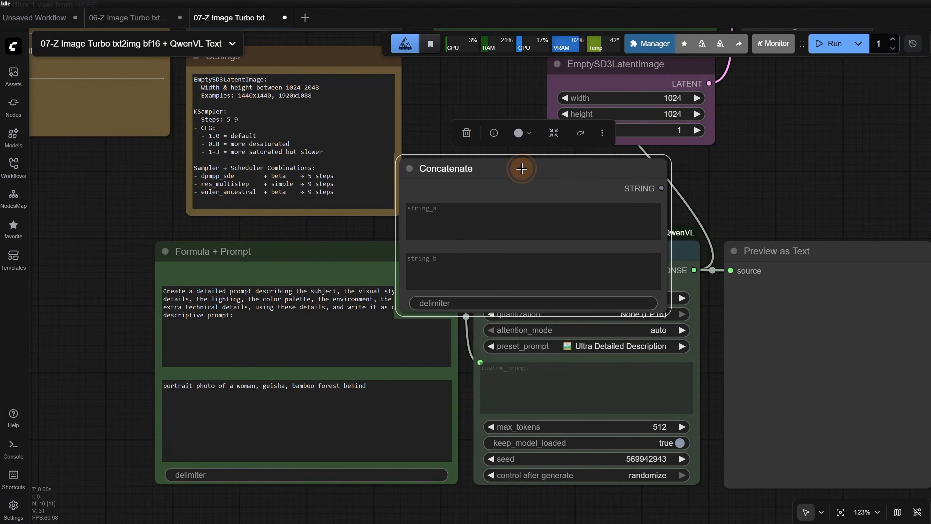
key(Delete)
Highlight the prompt-writing formula and the short geisha prompt in Formula + Prompt to review both text parts
drag(240, 317, 122, 284)
click(122, 284)
drag(369, 387, 98, 362)
click(98, 362)
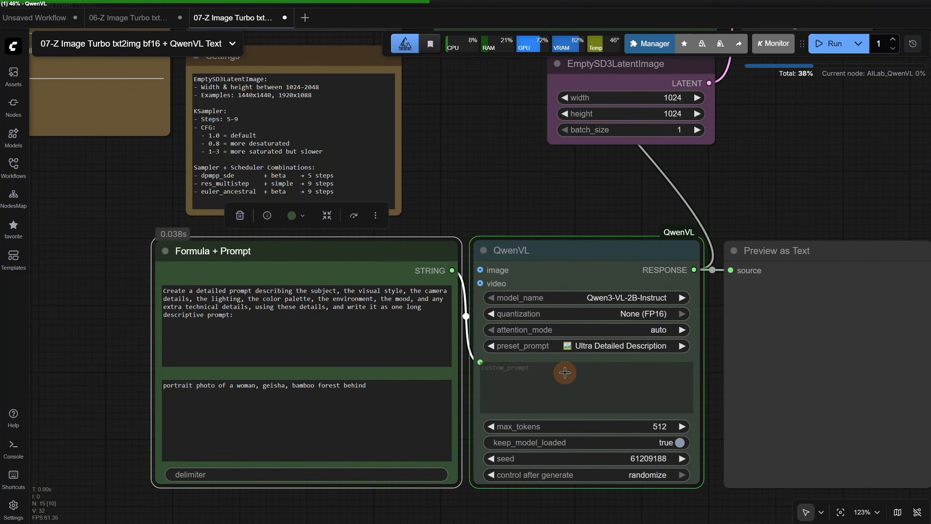
Examine the prompt QwenVL writes in Preview as Text and the geisha image generated from it
scroll(564, 373, down, 8)
drag(715, 260, 517, 225)
scroll(602, 358, up, 3)
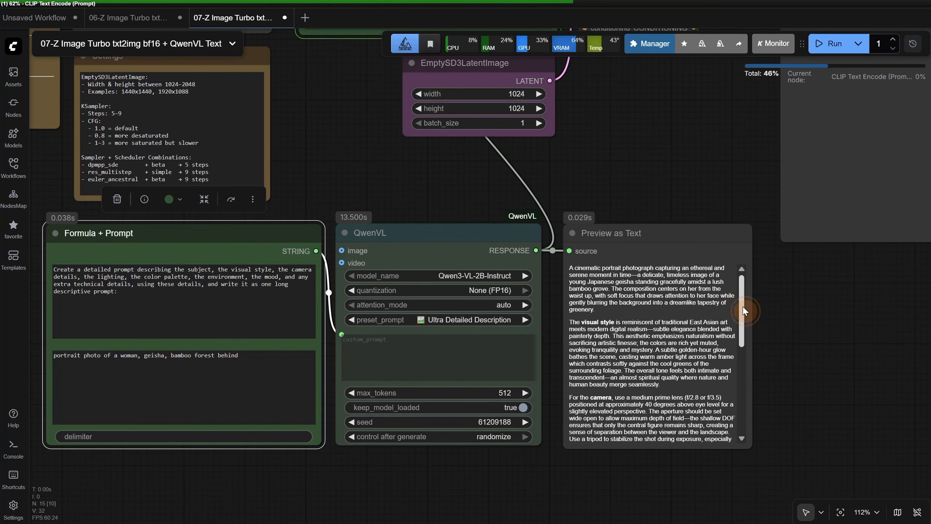
scroll(686, 367, down, 5)
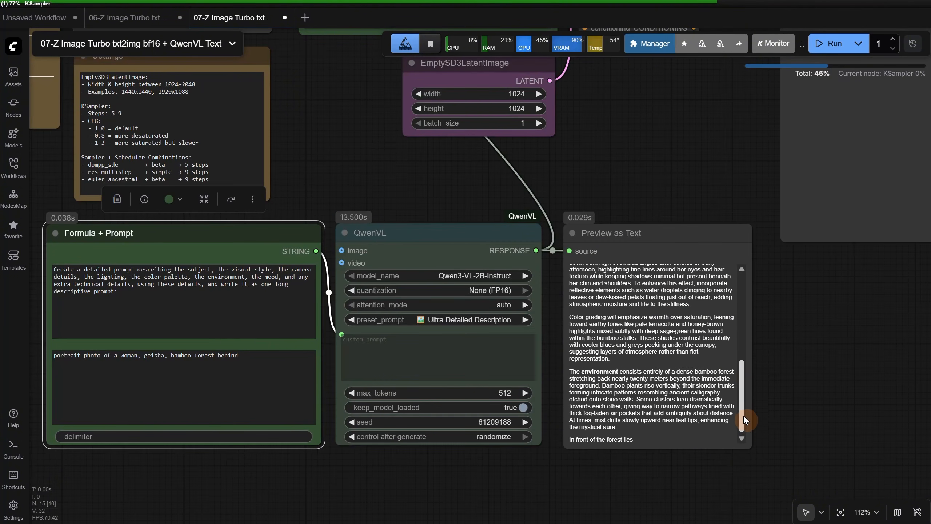
scroll(733, 422, up, 5)
scroll(762, 348, down, 6)
drag(773, 343, 628, 411)
scroll(713, 257, up, 14)
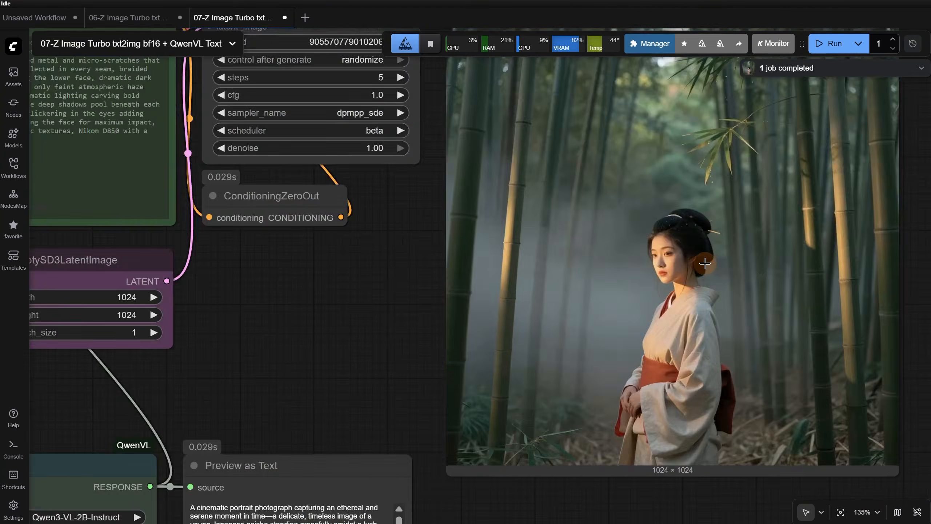
scroll(711, 257, down, 5)
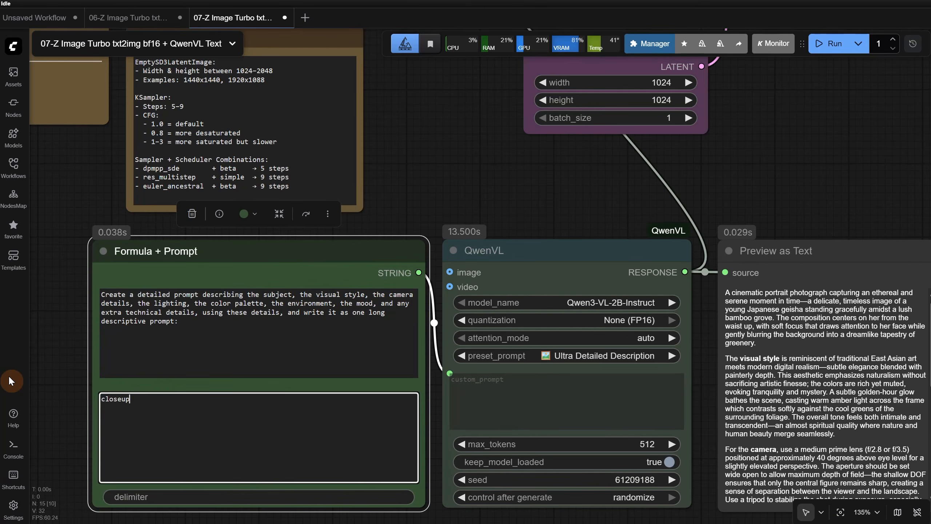
Replace the short prompt with "macro photo of a burger, next to it are a bowl with french fries, rustic mood, morning light" and run the workflow
text(cro photo of a burger, next to it are)
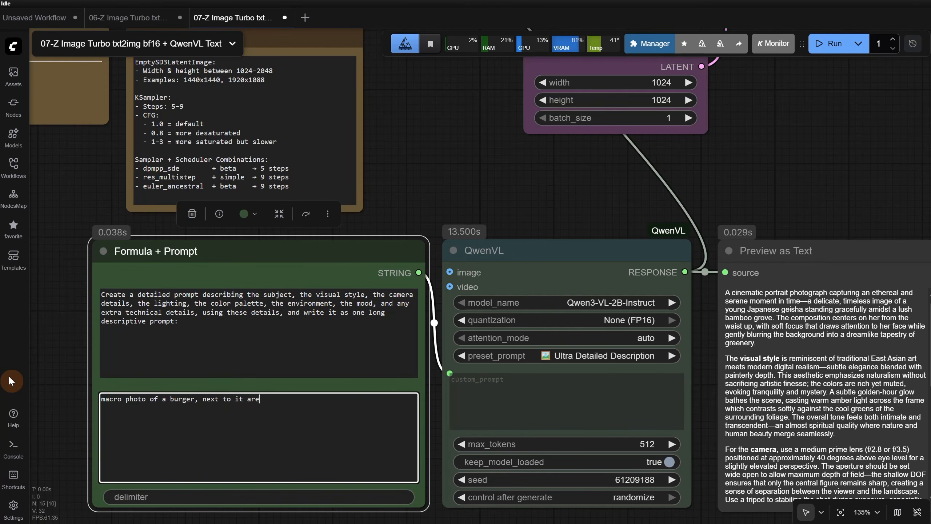
text( a bowl with french fries, rustic mood, morning light)
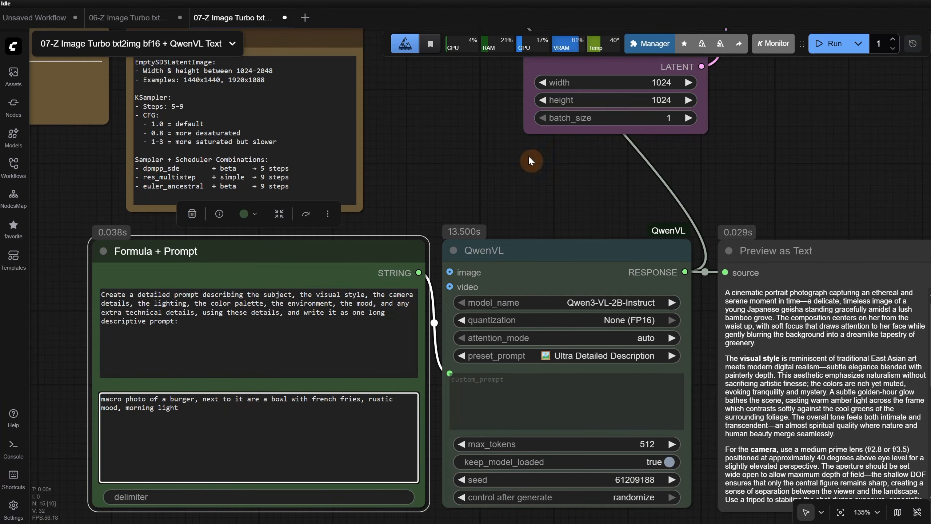
click(827, 45)
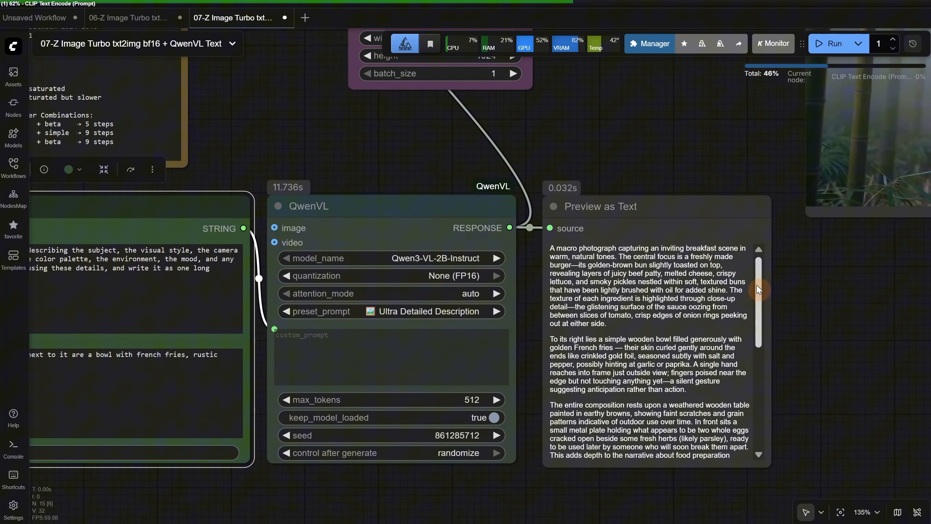
drag(758, 289, 762, 373)
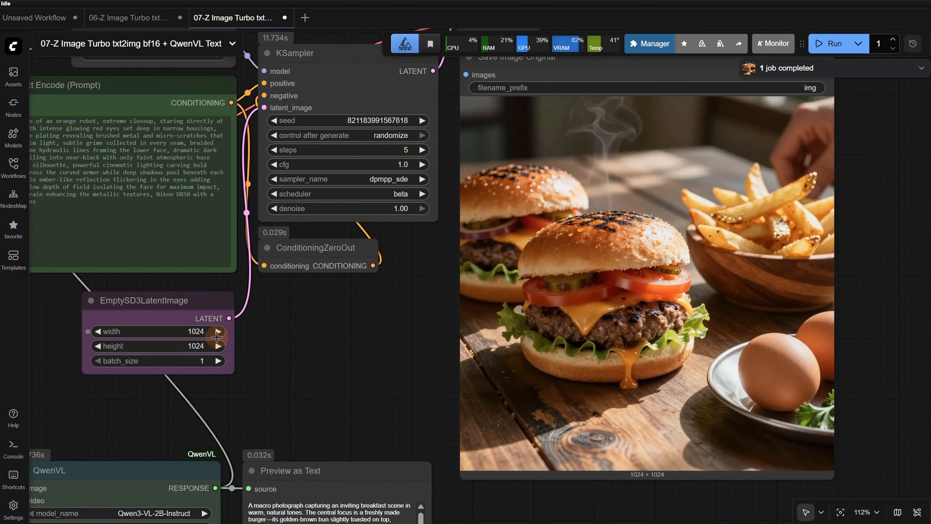
Set the EmptySD3LatentImage size to 1920 wide and 1088 high
click(191, 331)
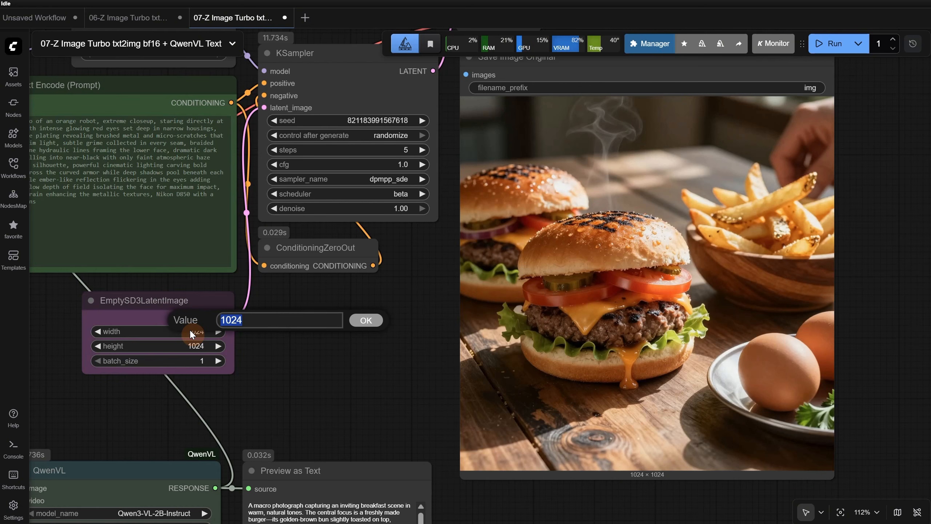
key(Escape)
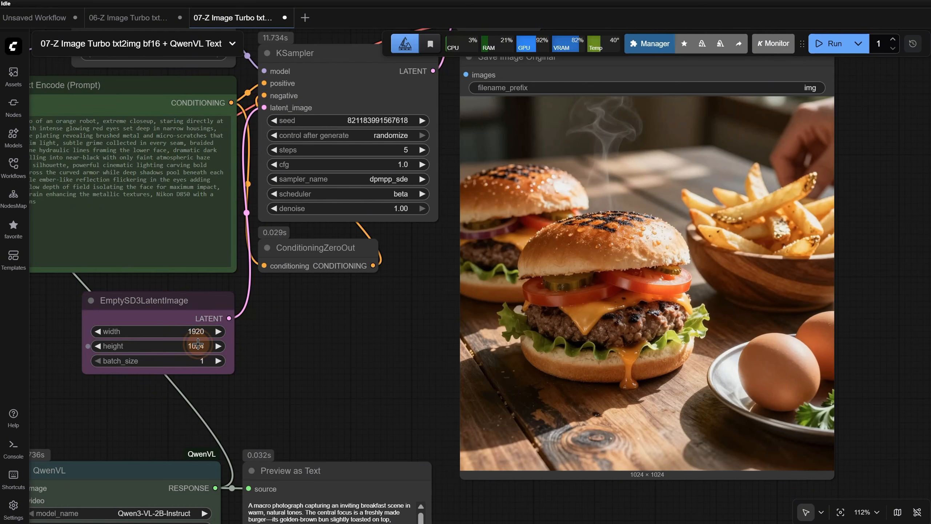
click(198, 345)
text(108)
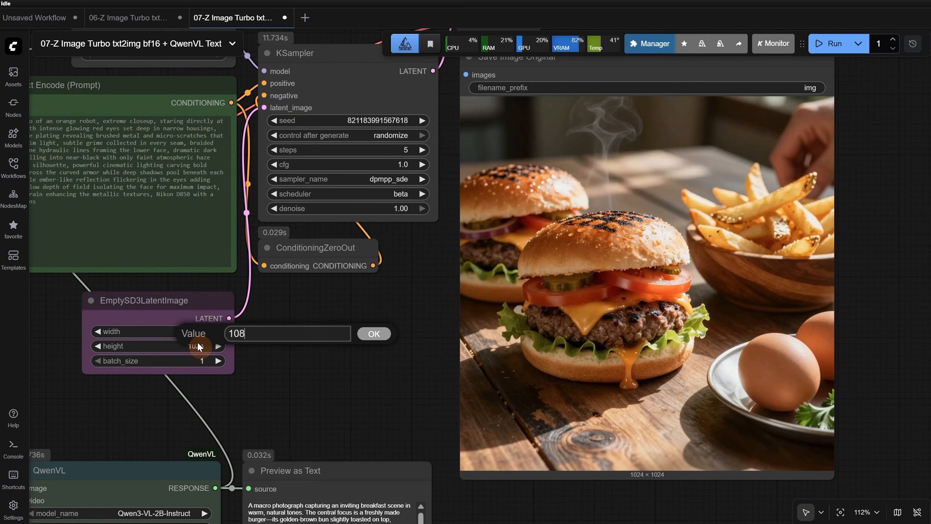
text(8)
key(Return)
Add an Image Crop node and wire it between the decoded image and Save Image Original
scroll(296, 310, down, 3)
drag(345, 326, 348, 392)
double_click(548, 114)
text(image cr)
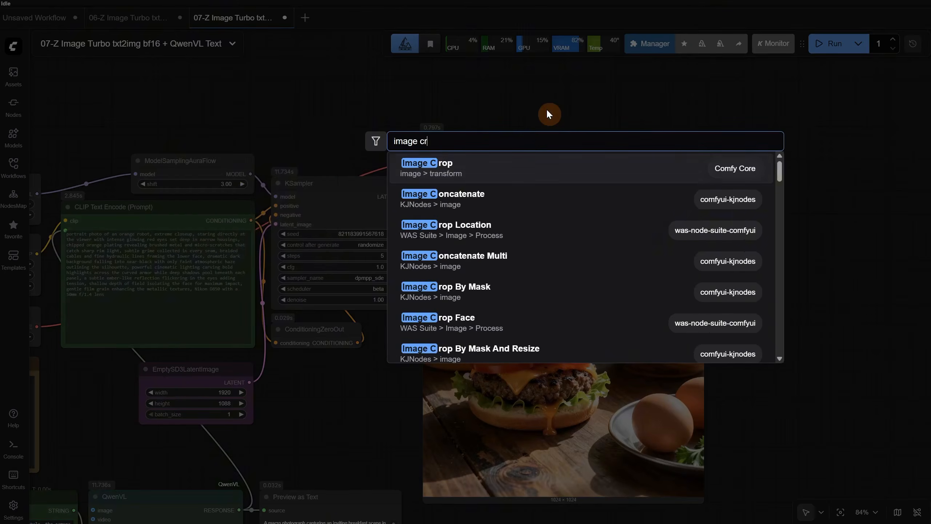
key(Return)
drag(480, 154, 513, 106)
drag(627, 106, 426, 199)
Set the crop to 1920 × 1080, run the workflow, and inspect the resulting burger image
click(599, 116)
text(1920)
key(Return)
click(595, 128)
text(1080)
click(830, 44)
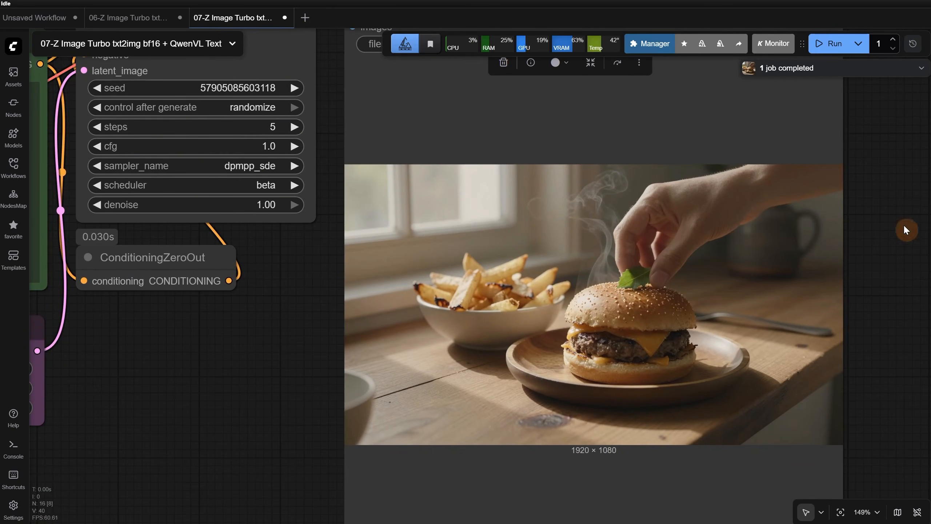
scroll(629, 235, up, 3)
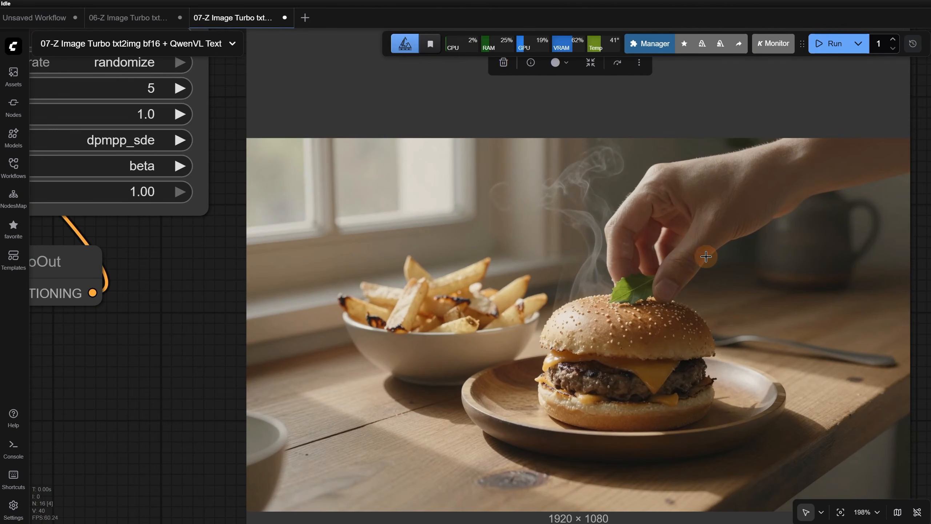
scroll(745, 257, down, 3)
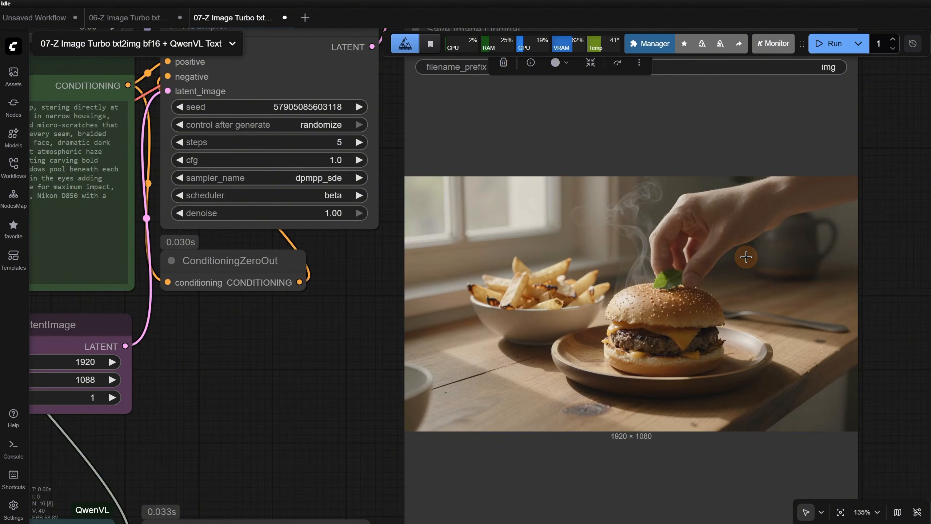
Run the workflow with the latent image size set to 1280 × 720 and inspect the new burger image
scroll(559, 220, down, 9)
scroll(432, 323, up, 6)
click(820, 45)
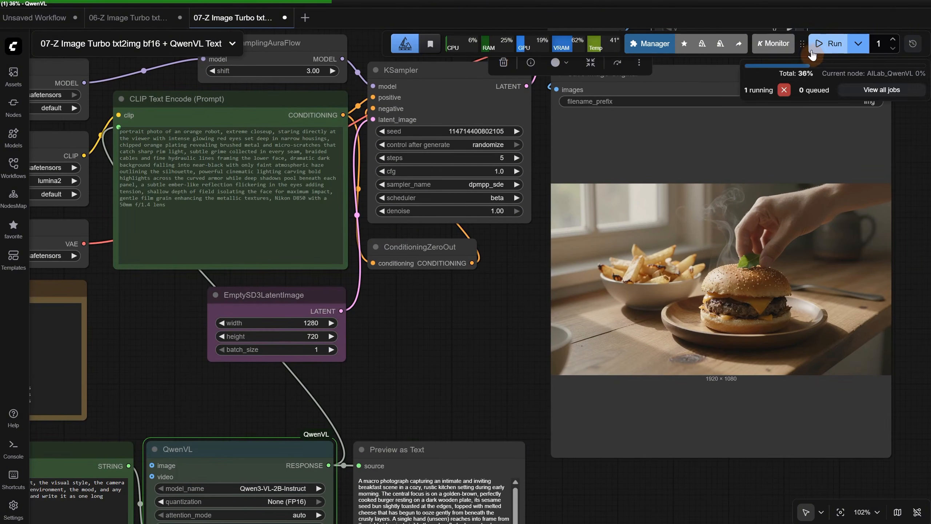
scroll(840, 280, up, 7)
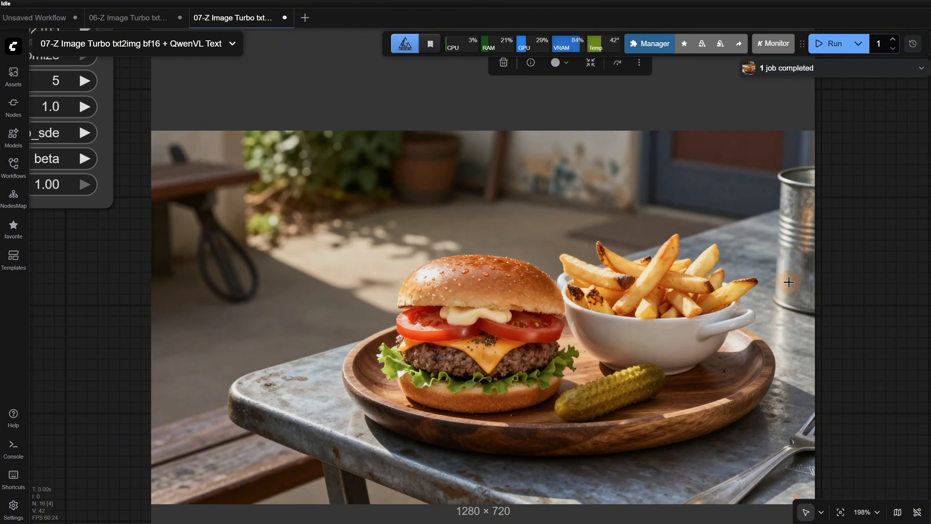
scroll(779, 257, down, 1)
scroll(756, 257, down, 6)
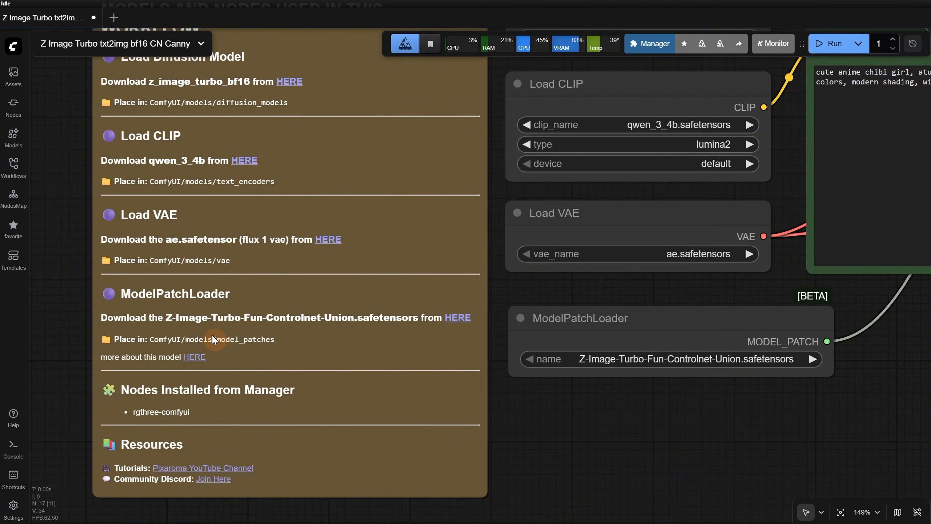
In the CN Canny workflow note, highlight the model_patches folder and open the page with more about the ControlNet model
double_click(268, 339)
drag(276, 341, 276, 341)
click(194, 357)
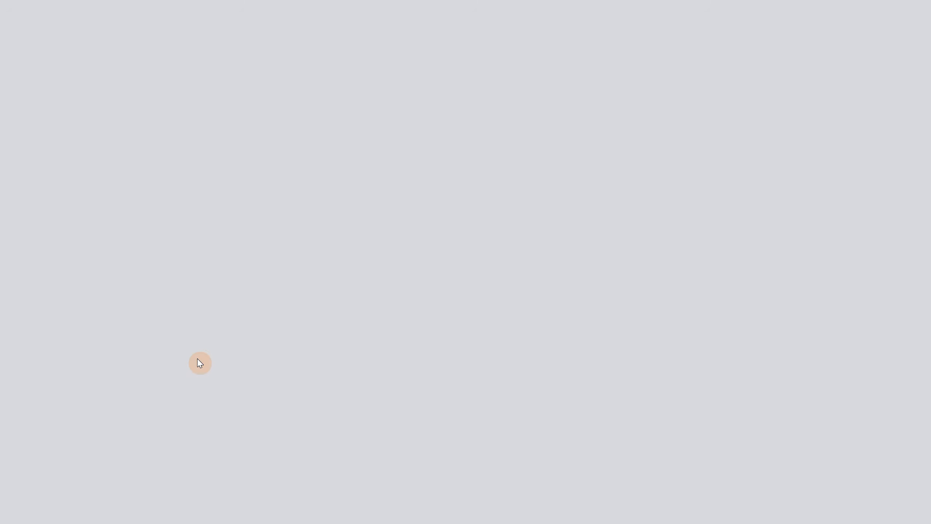
scroll(276, 221, down, 20)
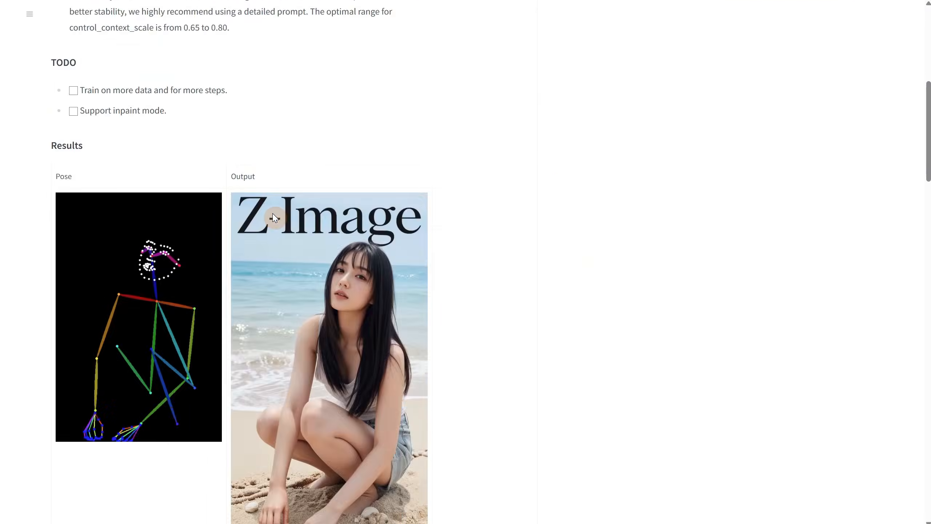
Examine the ModelPatchLoader node and the Load Image, AIO Aux Preprocessor and Preview Image chain
click(355, 338)
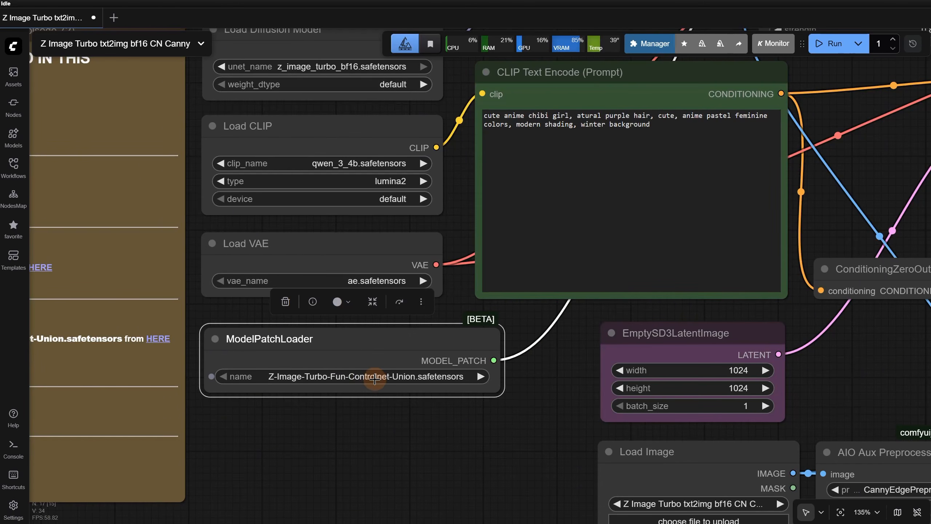
click(374, 380)
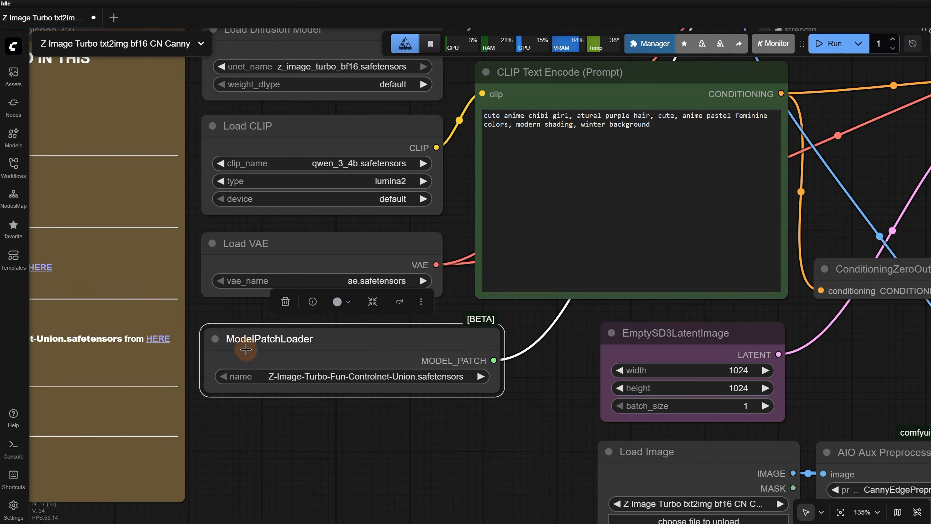
scroll(381, 389, down, 4)
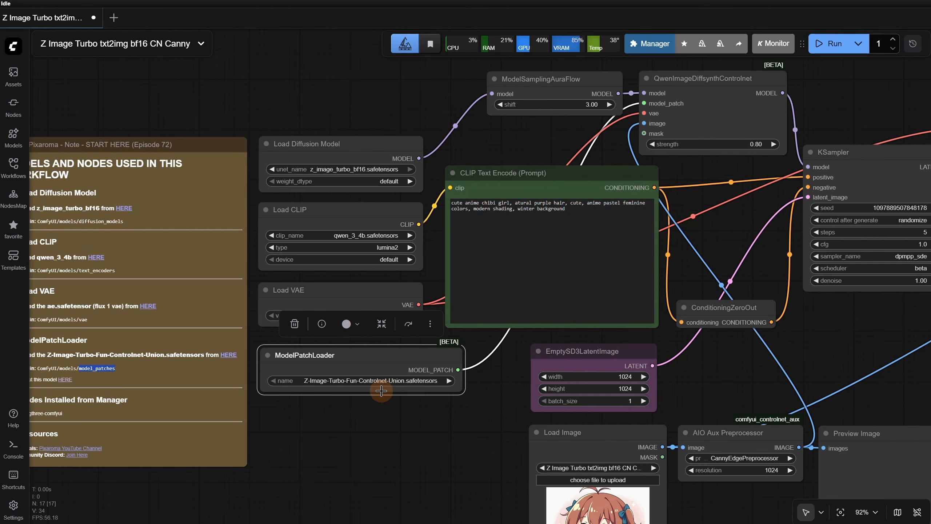
drag(444, 443, 205, 302)
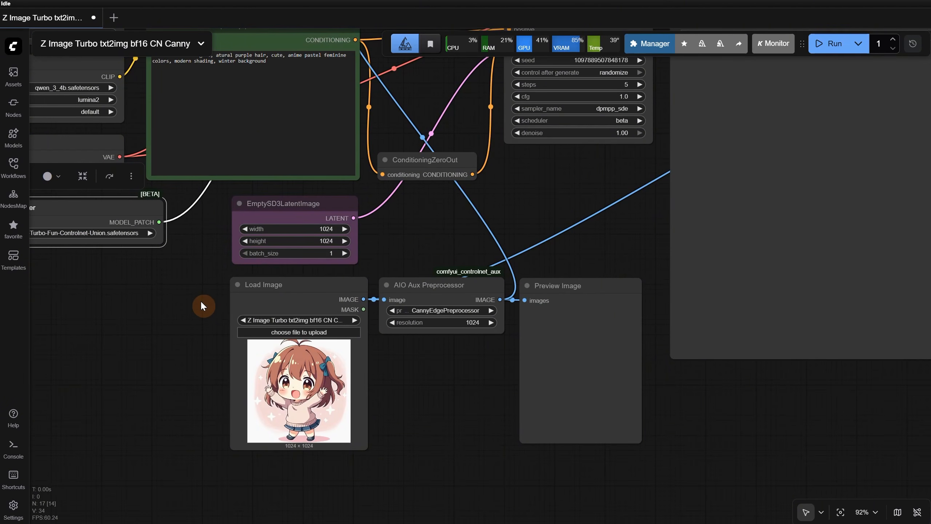
scroll(210, 313, up, 3)
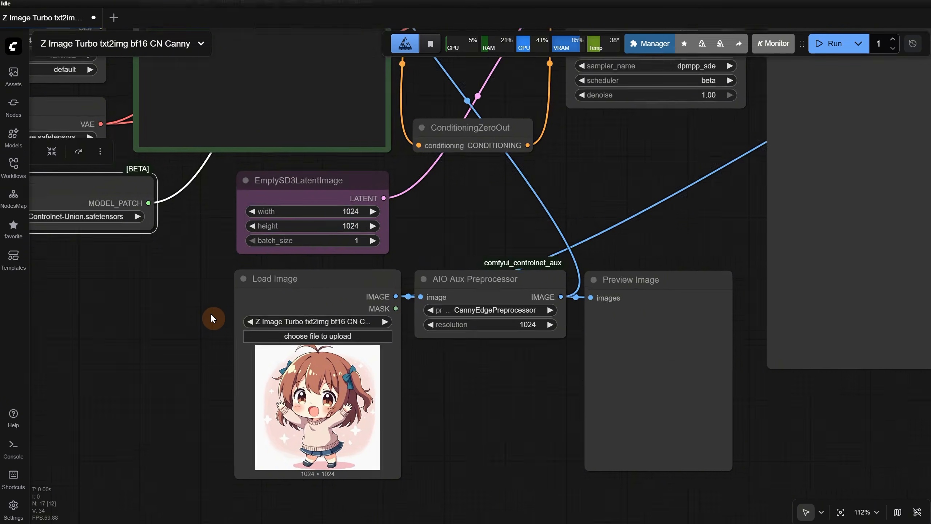
scroll(421, 376, down, 3)
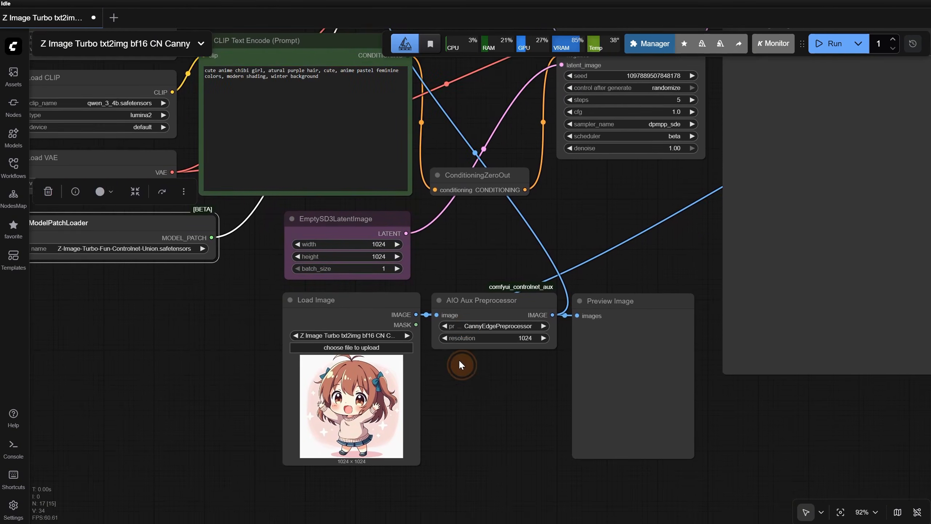
Run the Canny workflow on the chibi girl image and inspect the edge map in Preview Image
drag(461, 363, 386, 431)
click(818, 51)
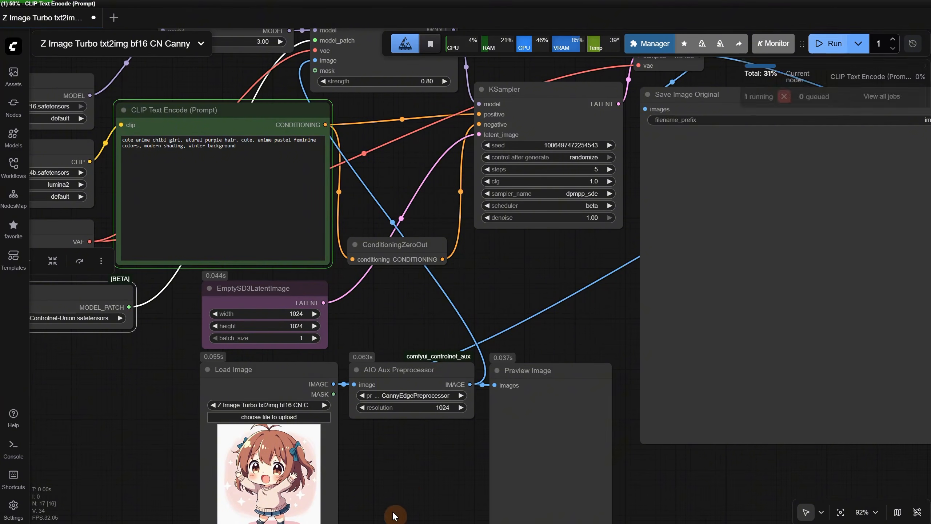
drag(423, 460, 368, 392)
scroll(381, 386, up, 5)
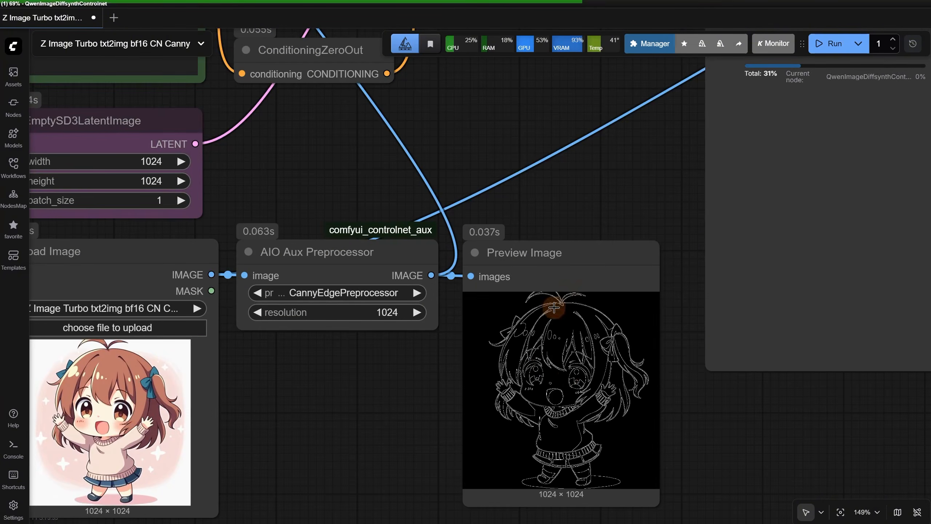
scroll(554, 297, down, 6)
Examine the QwenImageDiffsynthControlnet node's connections and open its strength value without changing it
drag(532, 174, 580, 457)
click(466, 254)
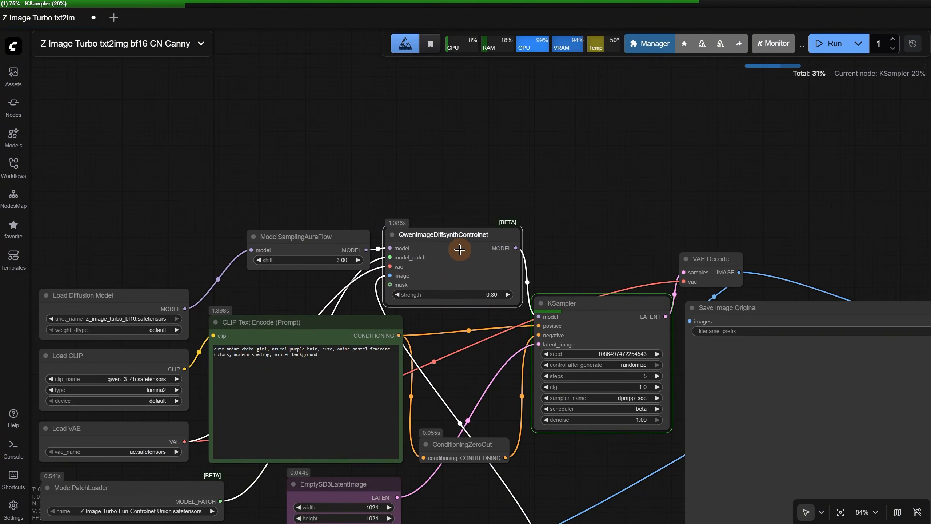
scroll(460, 251, up, 3)
scroll(465, 264, up, 1)
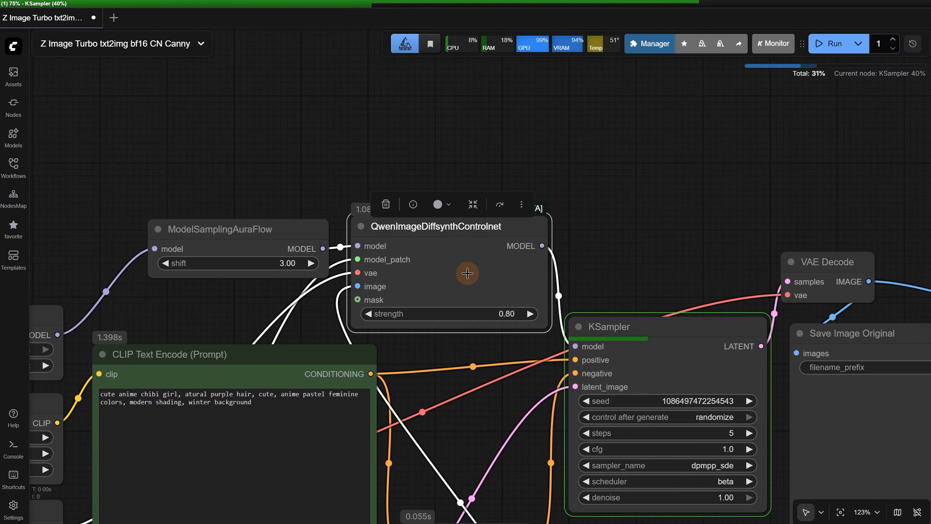
click(501, 315)
click(691, 305)
click(602, 269)
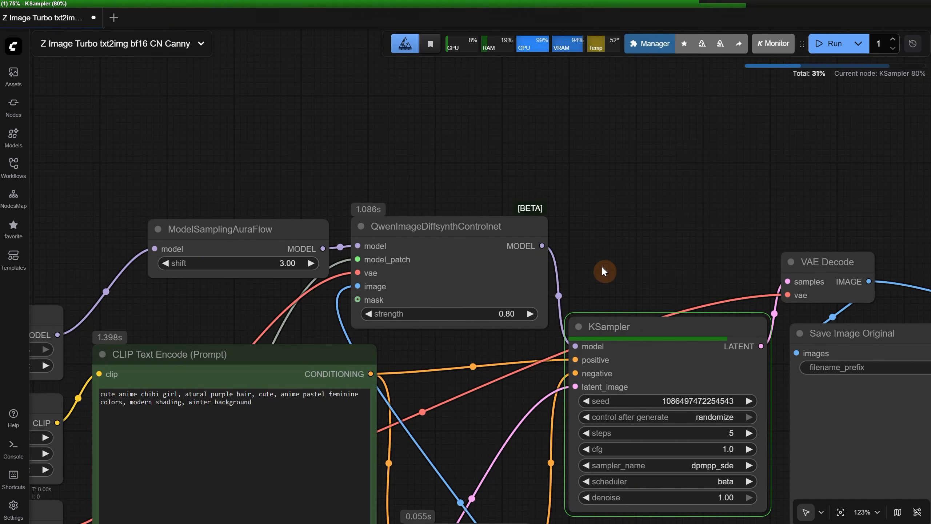
Compare the generated chibi girl with the input picture in the Image Comparer node
scroll(597, 268, down, 6)
scroll(389, 357, up, 11)
scroll(404, 301, down, 3)
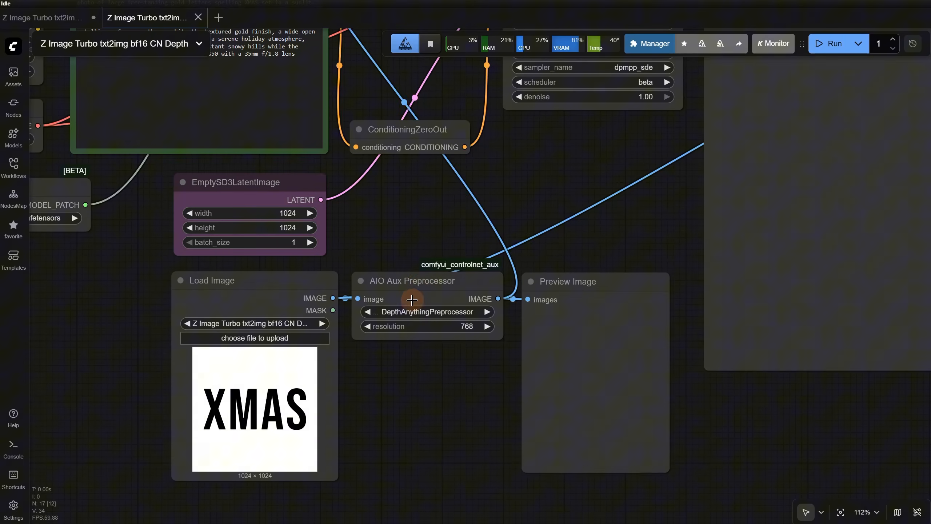
In the CN Depth workflow, choose DepthAnythingPreprocessor in AIO Aux Preprocessor and run the workflow on the XMAS image
click(422, 287)
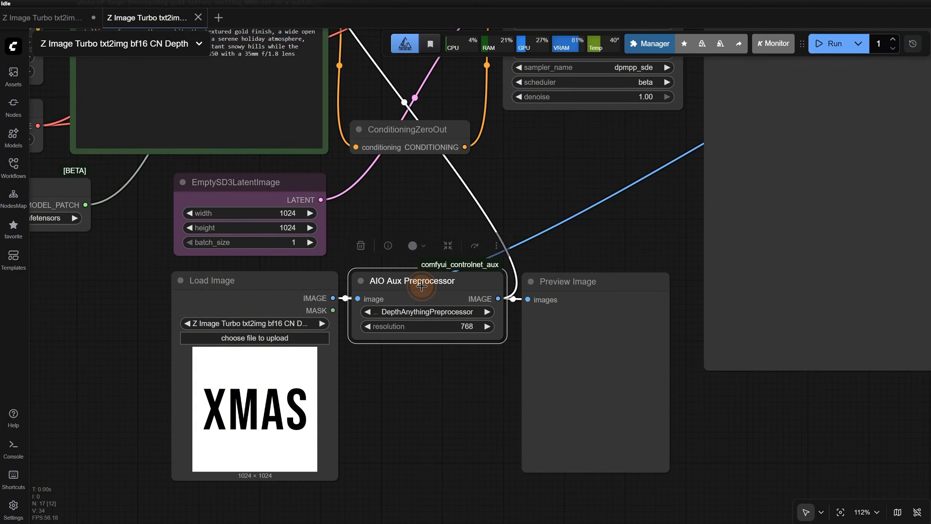
click(424, 314)
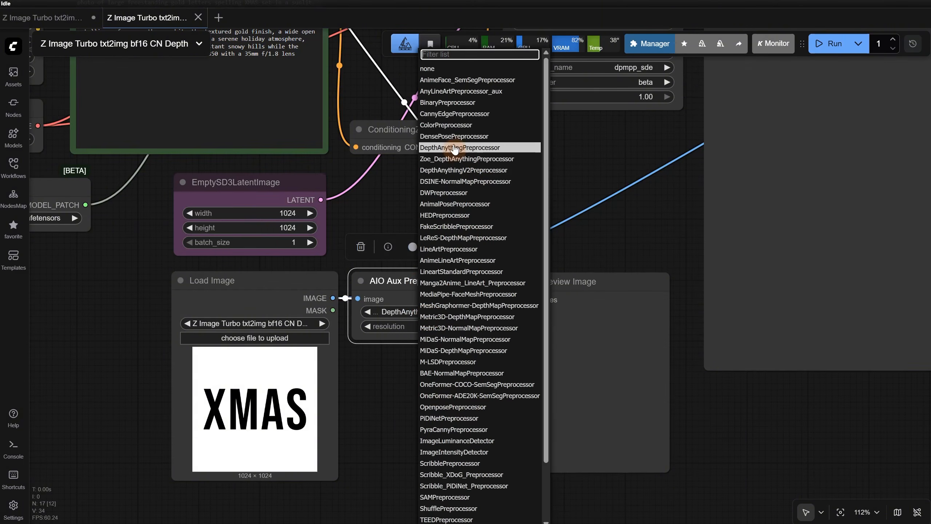
click(468, 149)
click(847, 43)
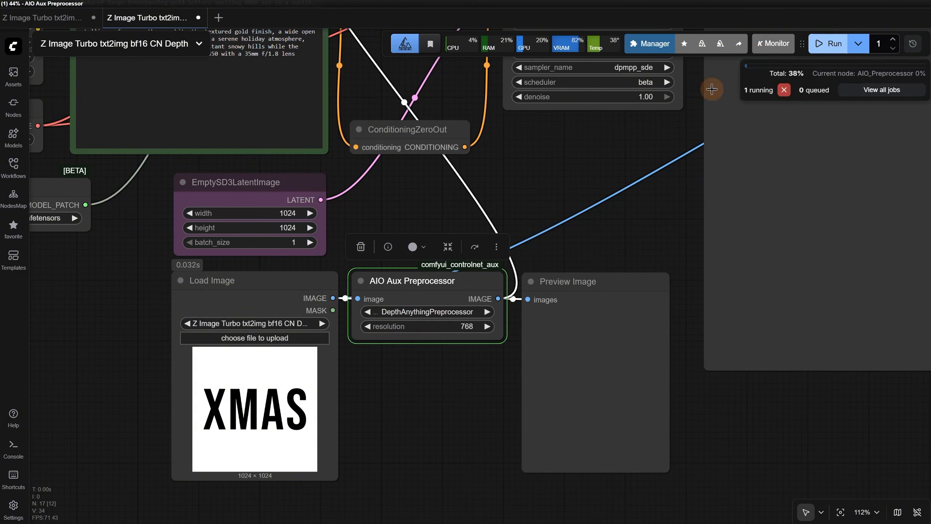
Inspect the XMAS depth map in Preview Image and compare the generated lettering with the input image
scroll(474, 353, up, 4)
scroll(584, 368, up, 8)
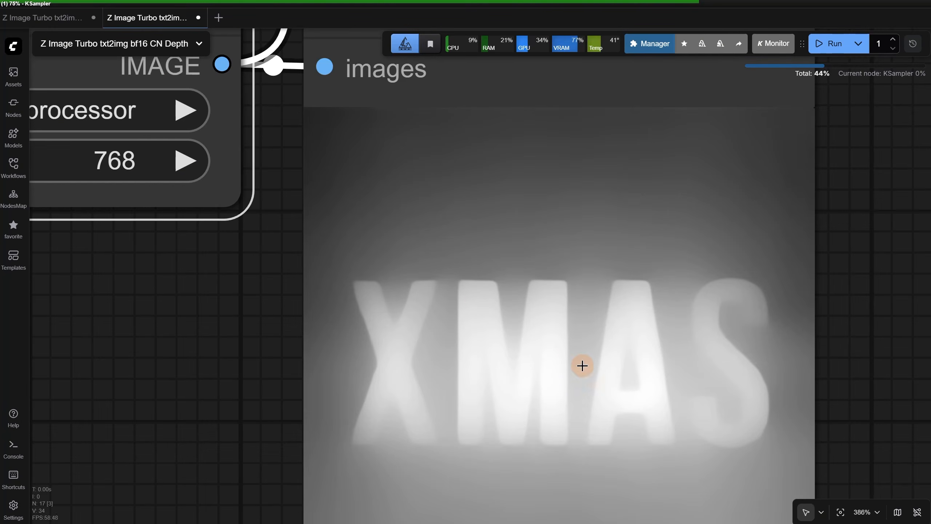
scroll(525, 337, down, 10)
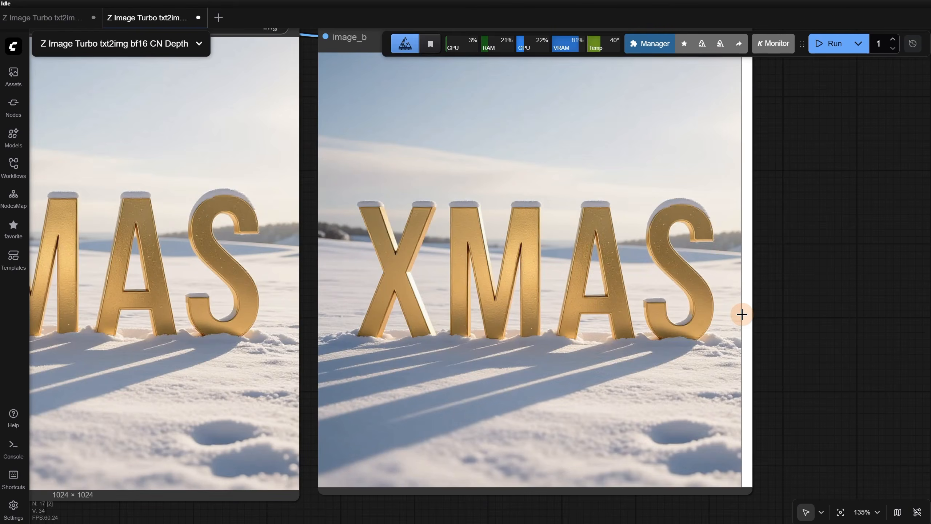
In the CN Pose workflow, check that AIO Aux Preprocessor uses DWPreprocessor and run the workflow on the woman's photo
scroll(762, 308, down, 10)
drag(572, 412, 662, 391)
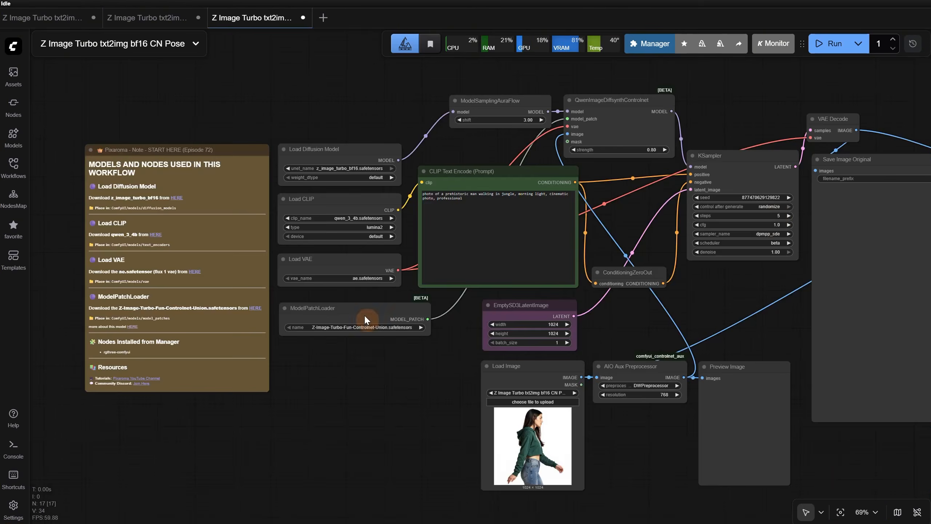
scroll(502, 269, up, 10)
drag(490, 385, 94, 299)
click(515, 322)
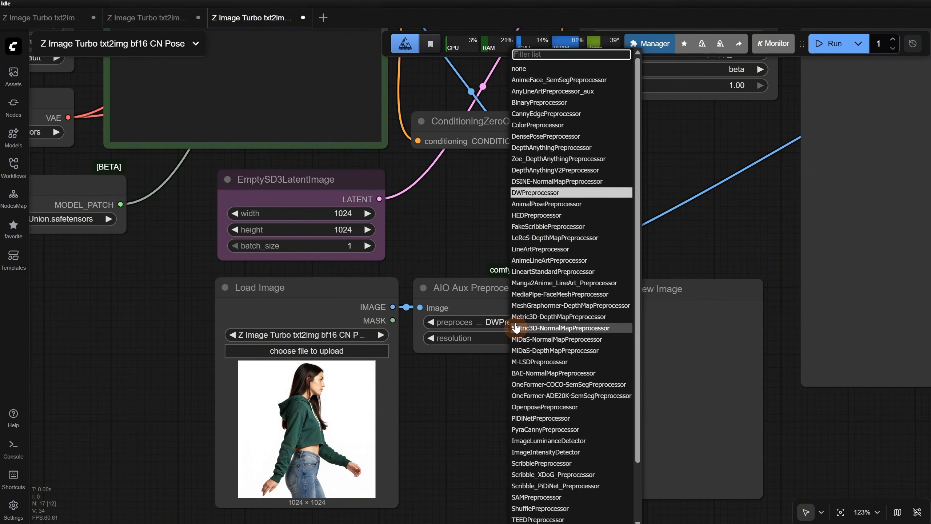
click(835, 42)
Inspect the pose preview and the prehistoric man prompt in CLIP Text Encode, and queue the workflow again
scroll(527, 403, up, 2)
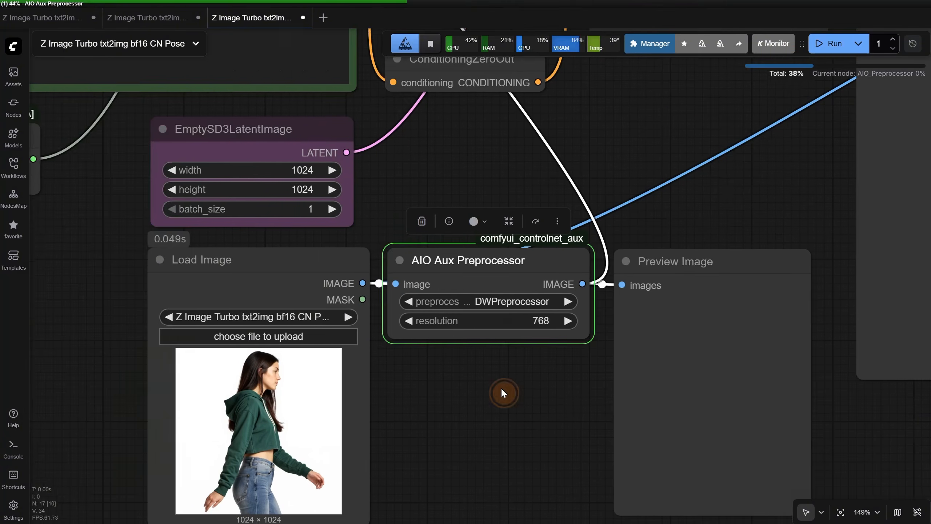
drag(503, 392, 341, 384)
scroll(361, 253, down, 4)
drag(323, 177, 501, 438)
scroll(290, 291, up, 5)
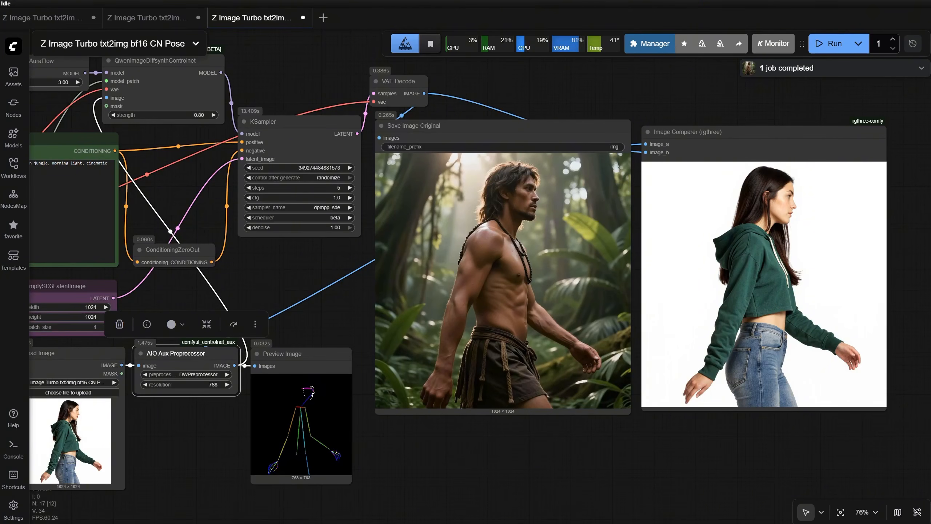
key(ctrl+Return)
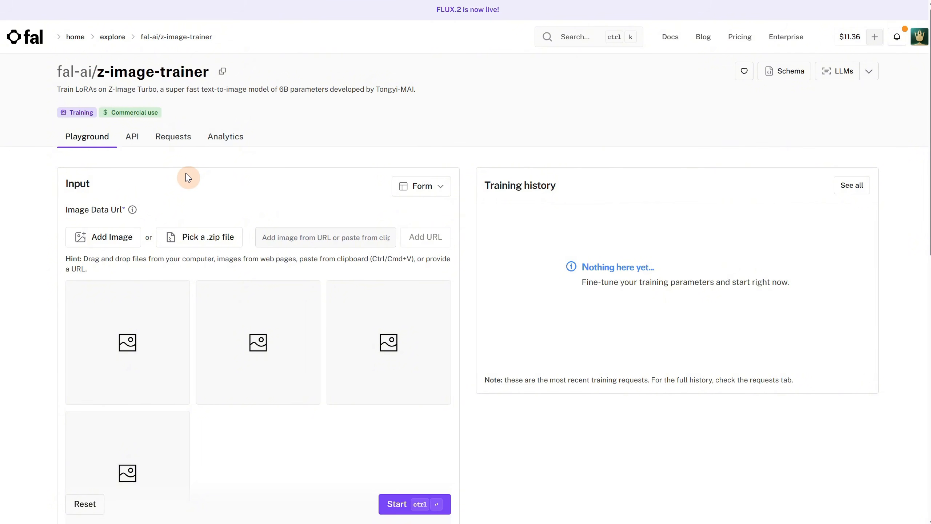
On fal's z-image-trainer page, read the Image Data Url hint and add all images 01.png to 15.jpeg from the Lora Training folder
mouse_move(133, 212)
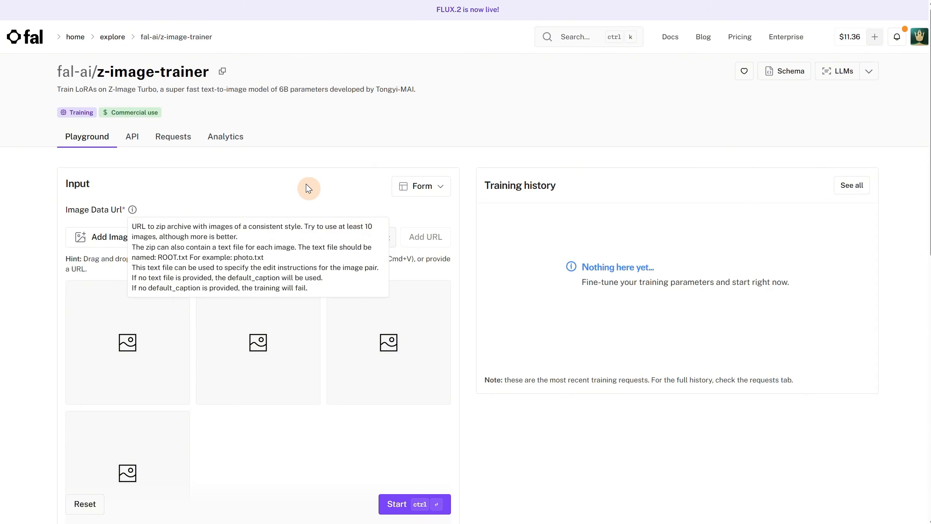
click(116, 242)
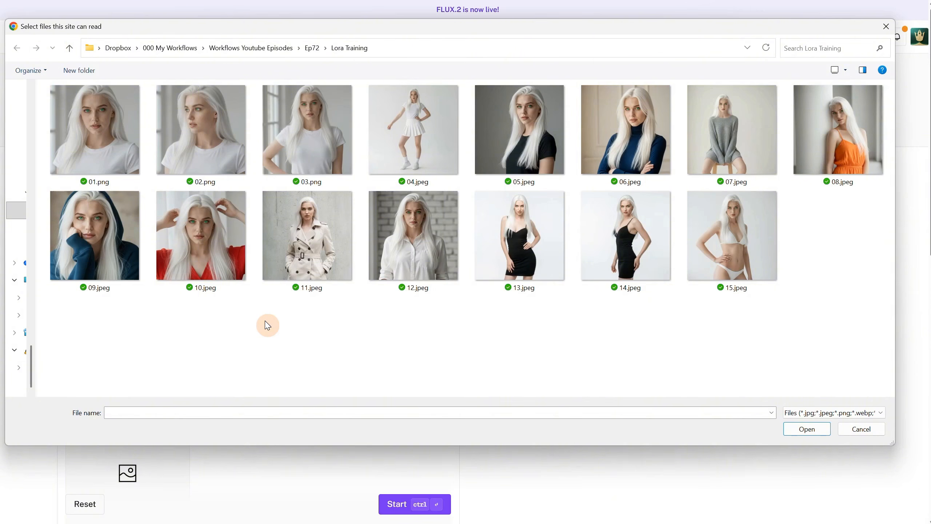
key(ctrl+a)
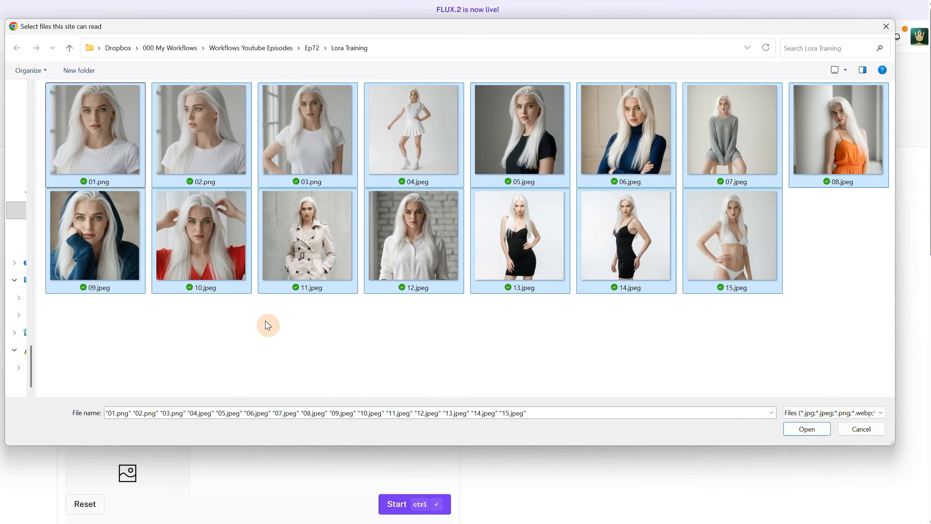
click(808, 430)
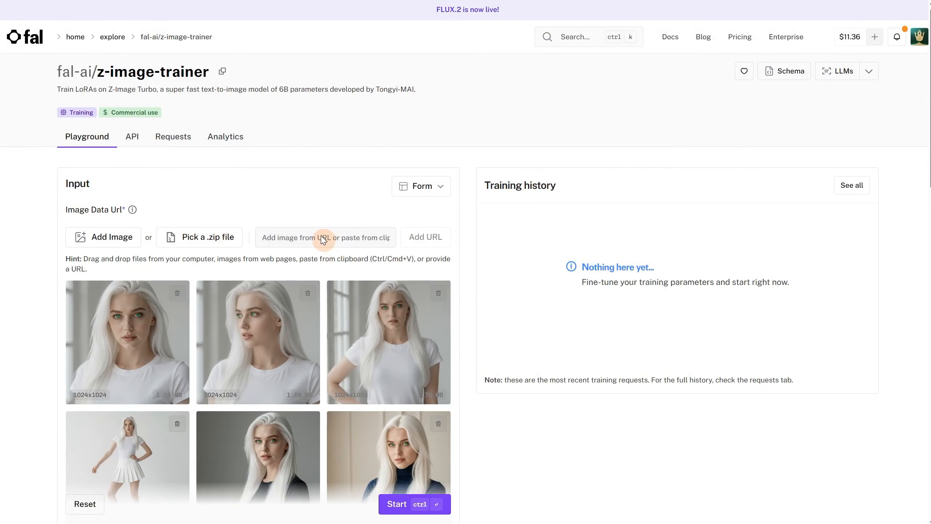
Check the explanations for Steps and Default Caption, and set the default caption to pixag1rlwh1t3
scroll(333, 197, down, 15)
scroll(341, 176, down, 1)
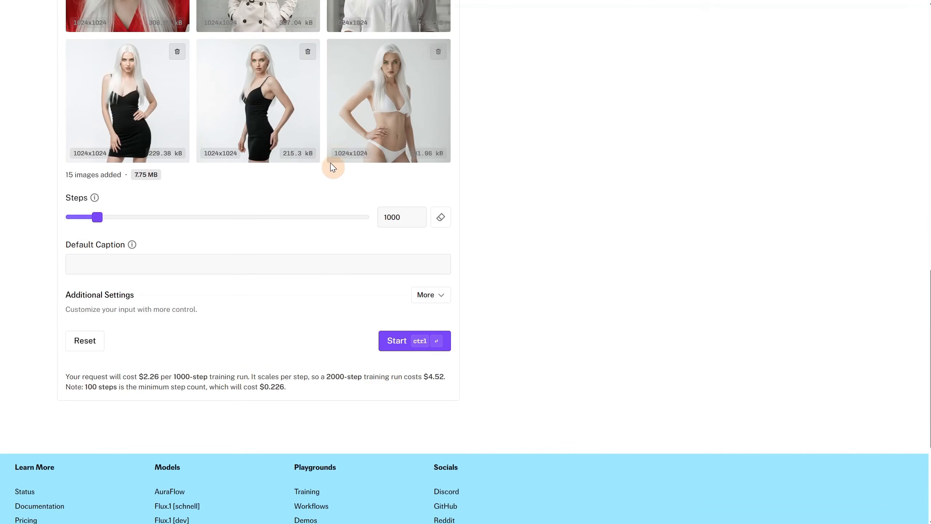
click(94, 200)
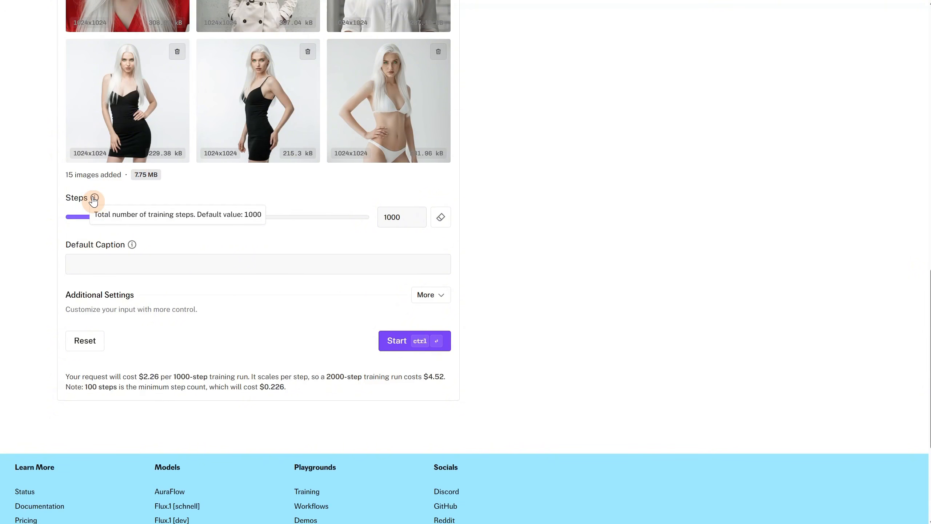
click(192, 198)
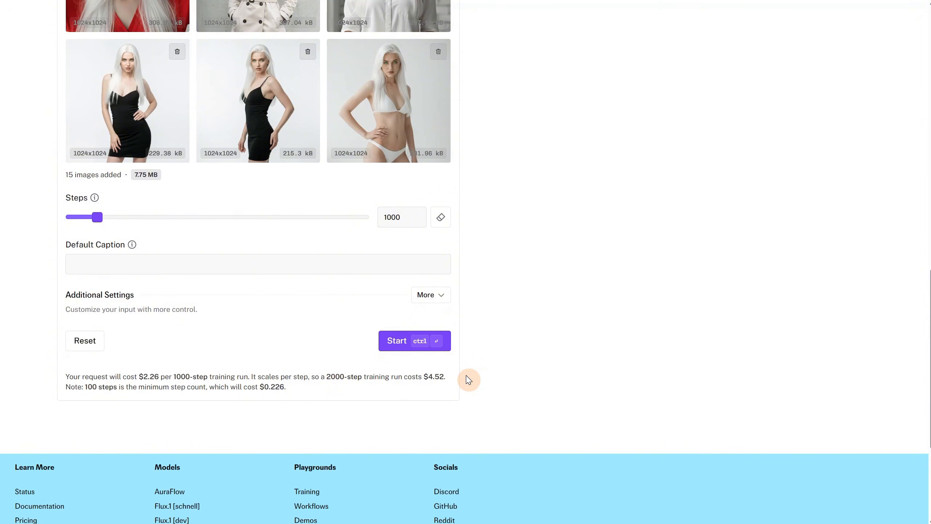
mouse_move(132, 246)
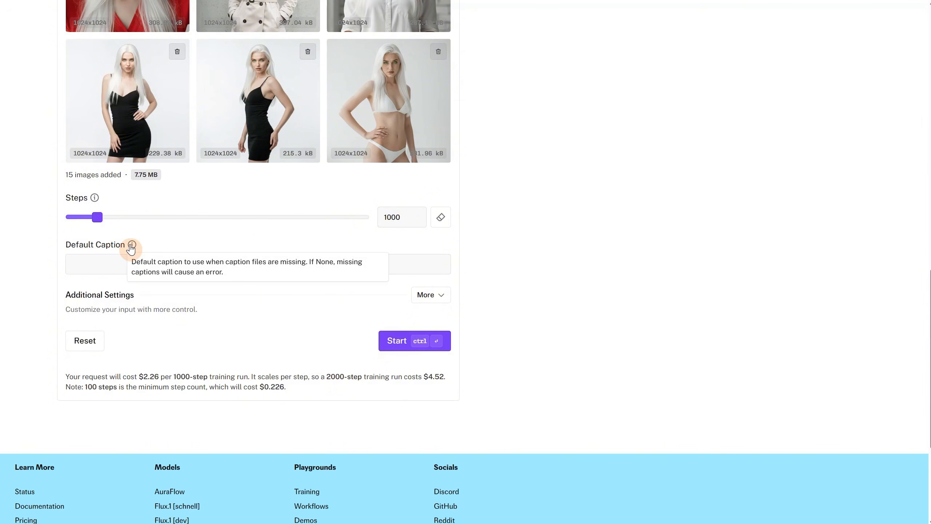
click(157, 263)
text(p)
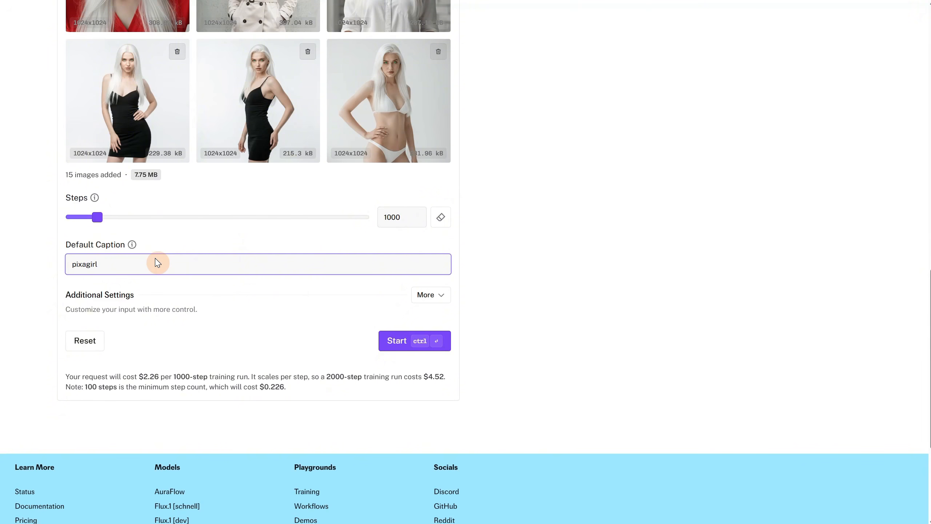
text(ixag1rlwh1t3)
In the additional settings, set the training type to content and start the LoRA training
click(424, 296)
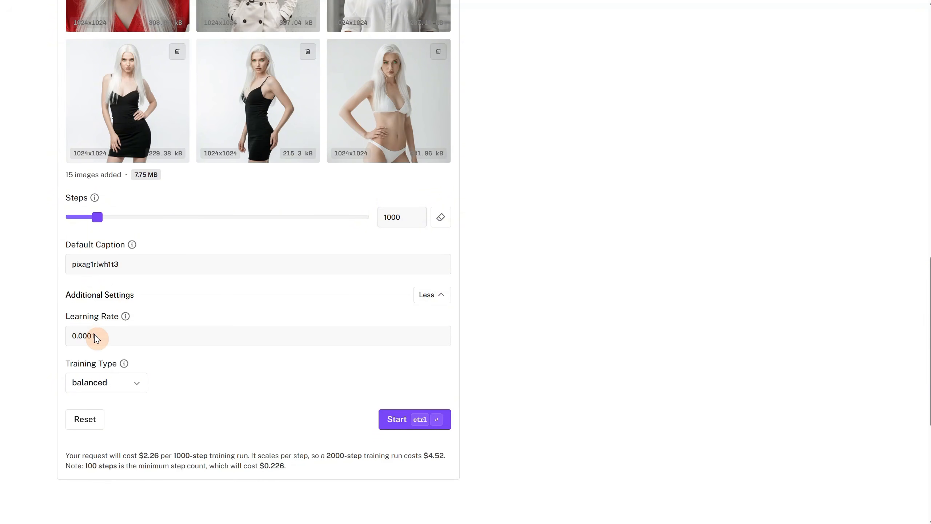
click(96, 385)
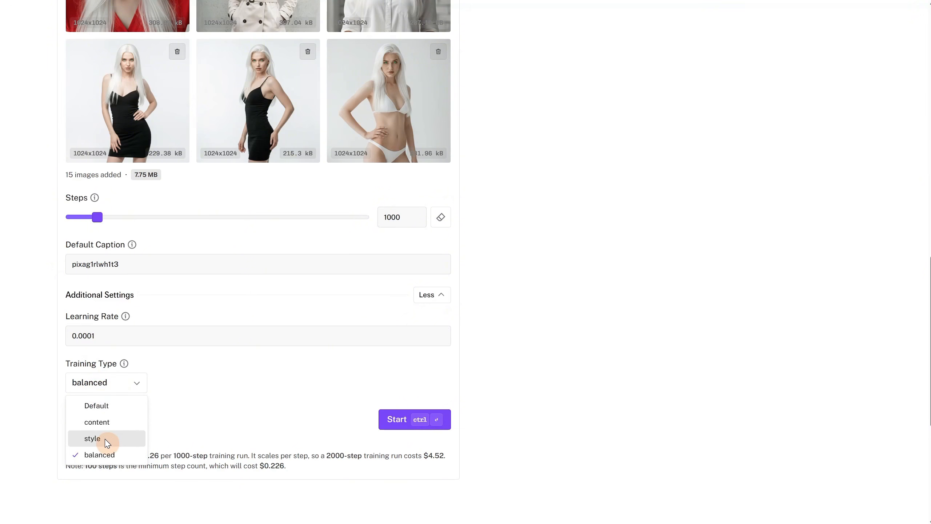
click(117, 423)
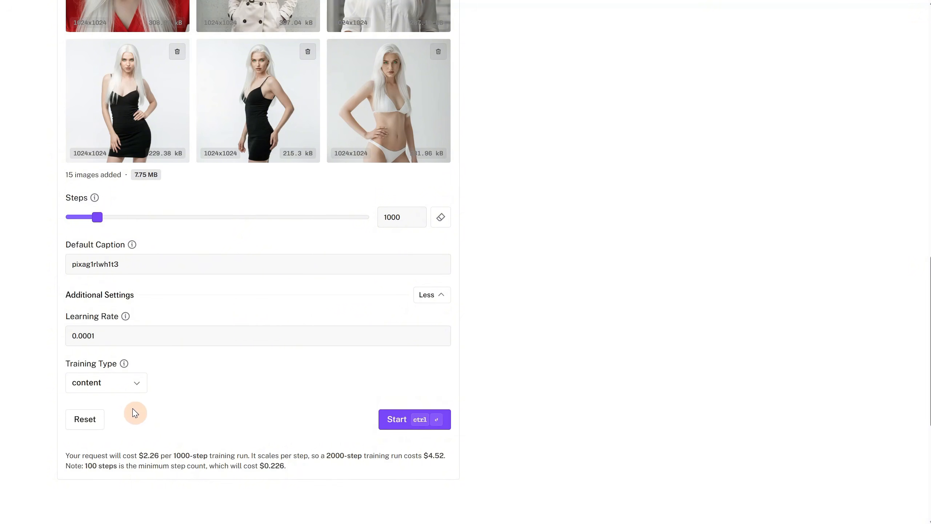
click(386, 425)
Show the files of the completed training run and start downloading the Diffusers Lora File
scroll(627, 219, up, 6)
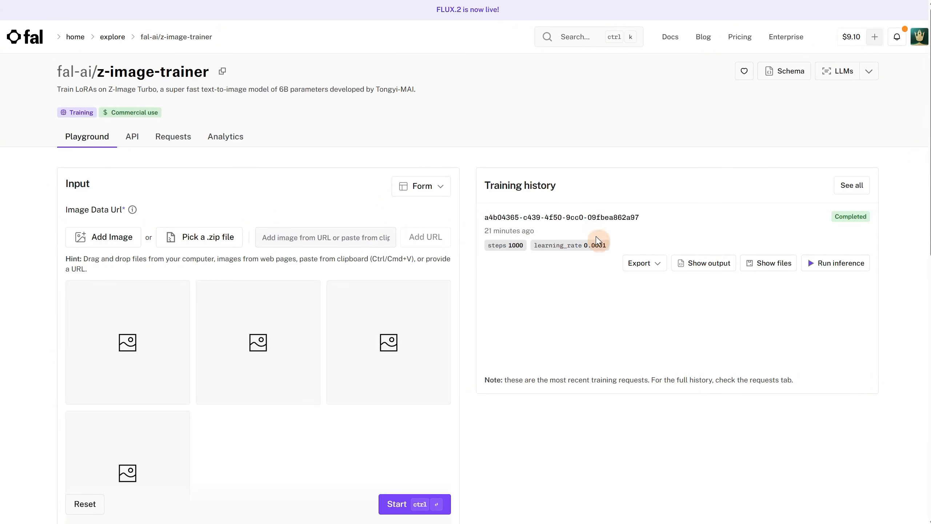
drag(832, 216, 873, 212)
click(875, 225)
click(772, 264)
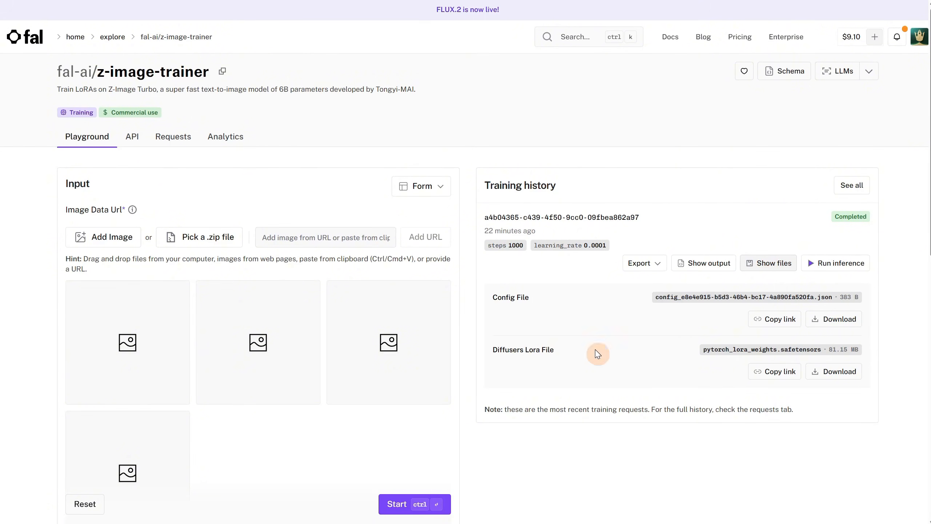
click(838, 374)
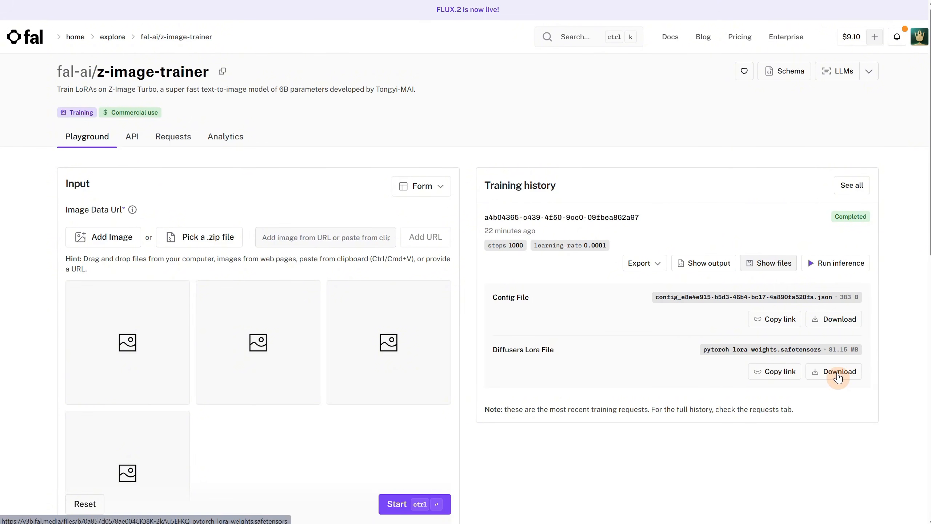
Save the downloaded LoRA as pixag1rlwh1t3 in the ComfyUI models/loras folder
double_click(83, 103)
scroll(79, 146, down, 3)
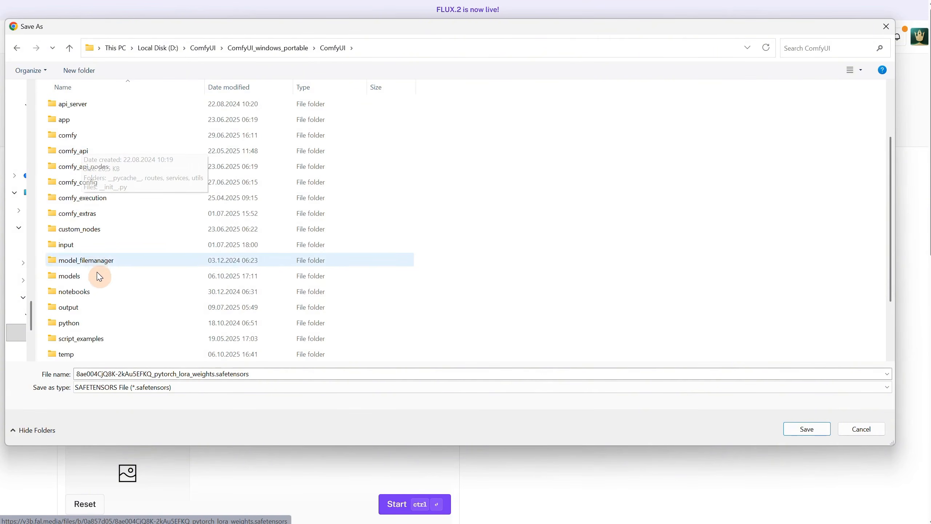
double_click(96, 276)
scroll(97, 270, down, 2)
scroll(98, 279, down, 1)
double_click(102, 336)
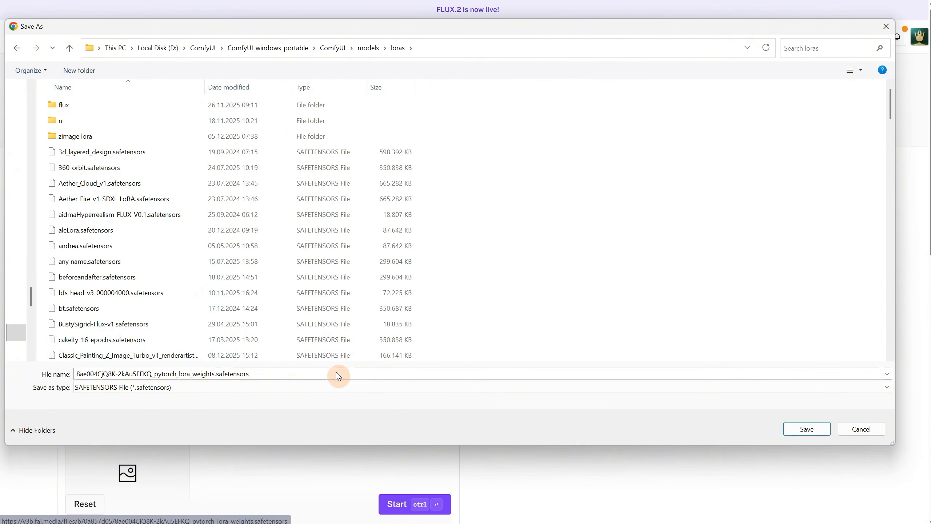
double_click(321, 373)
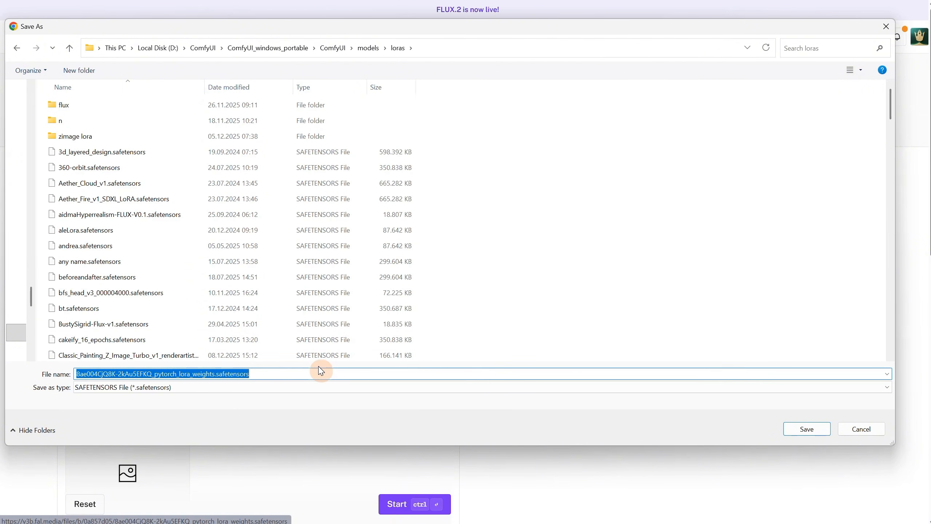
text(pixag1rlwh1)
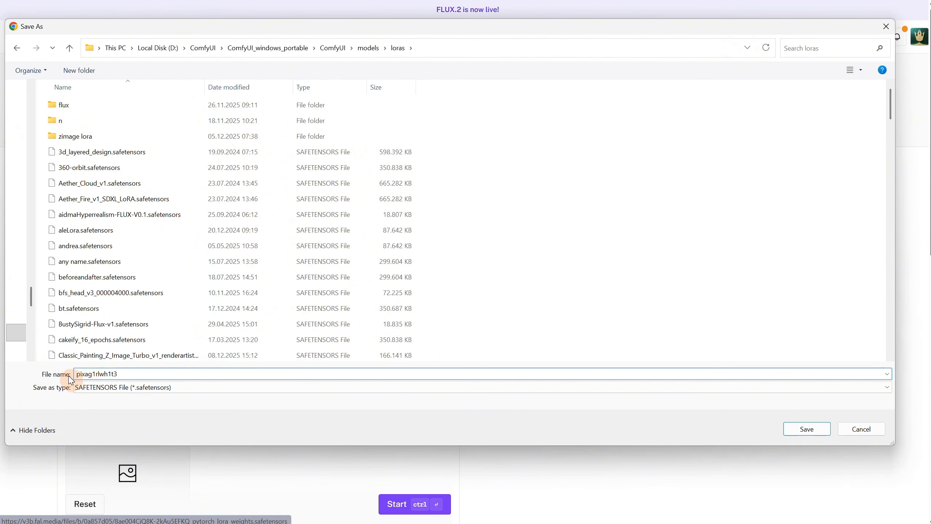
click(814, 432)
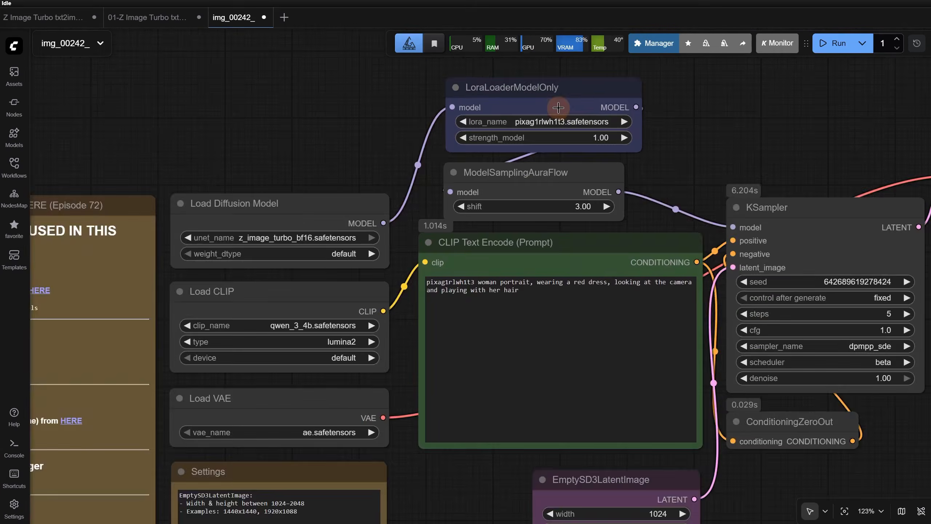
In ComfyUI's LoraLoaderModelOnly node, search the LoRAs for pixa and choose pixag1rlwh1t3.safetensors
scroll(608, 121, up, 4)
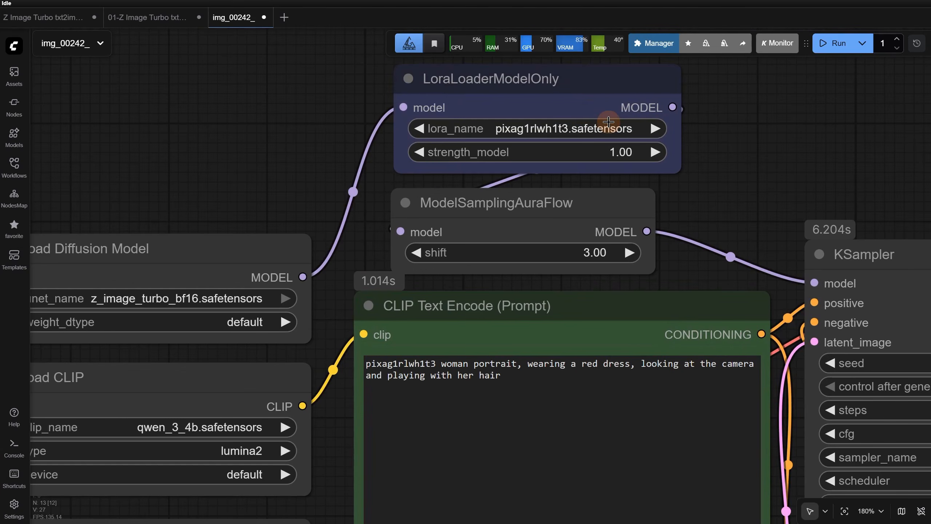
scroll(609, 121, up, 3)
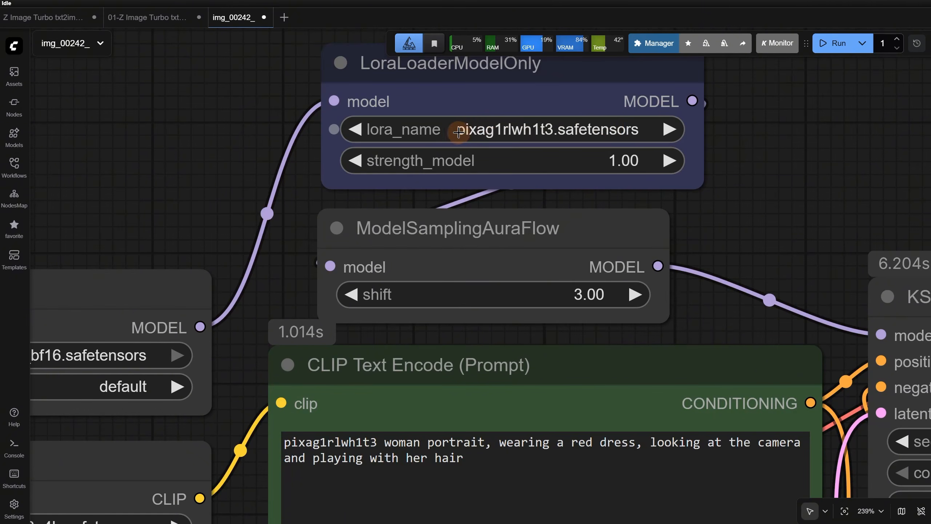
click(567, 132)
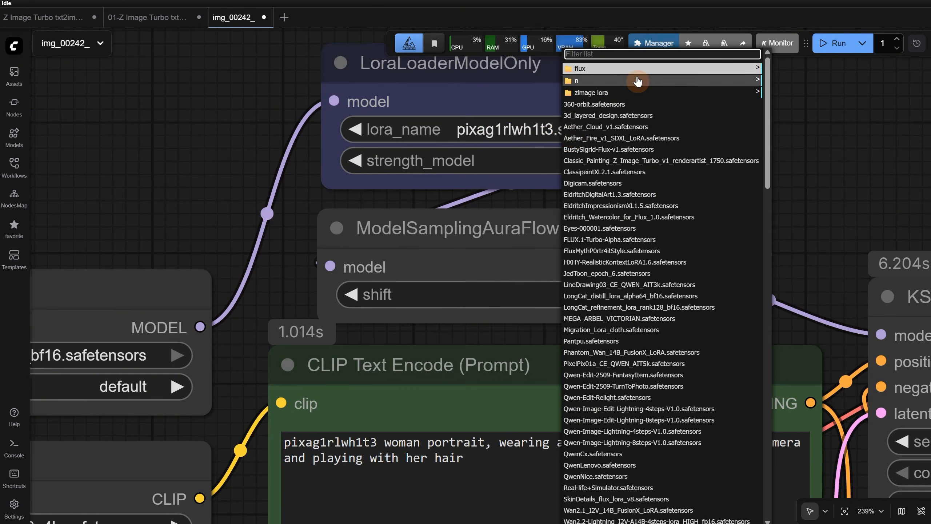
text(pixa)
click(607, 150)
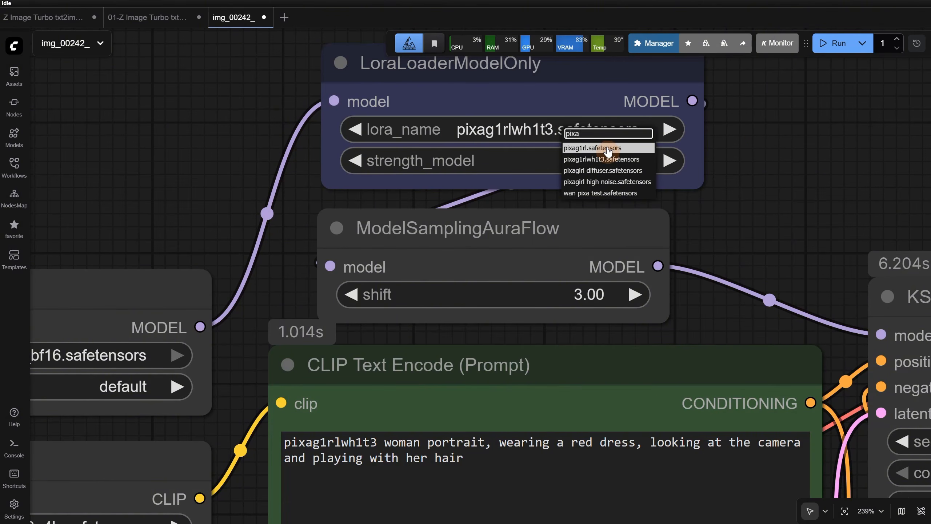
click(610, 159)
Compare the generated woman with the training photo, add "with white hair and gren eyes" after "portrait" in the prompt, and run the workflow
scroll(433, 278, down, 5)
scroll(433, 277, down, 3)
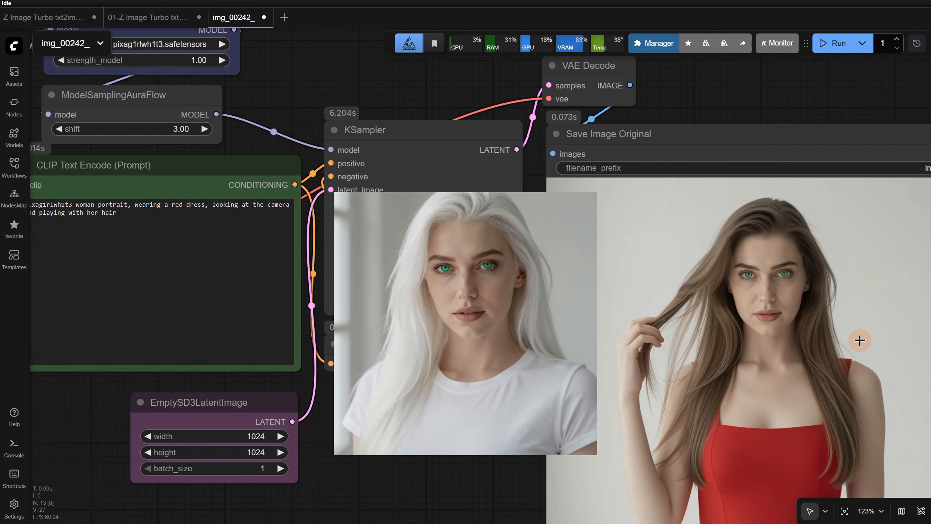
scroll(368, 417, up, 3)
drag(366, 416, 690, 519)
click(378, 250)
text(with white hair and gren eyes)
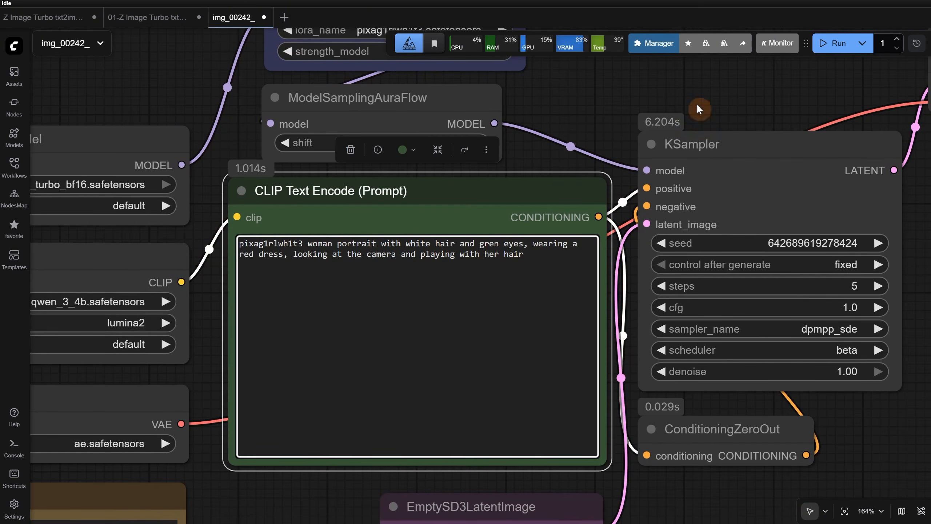
key(ctrl+Return)
Replace "playing with her hair" in the prompt with "holding a sign saying "PIXA"" and generate the image
scroll(610, 110, down, 6)
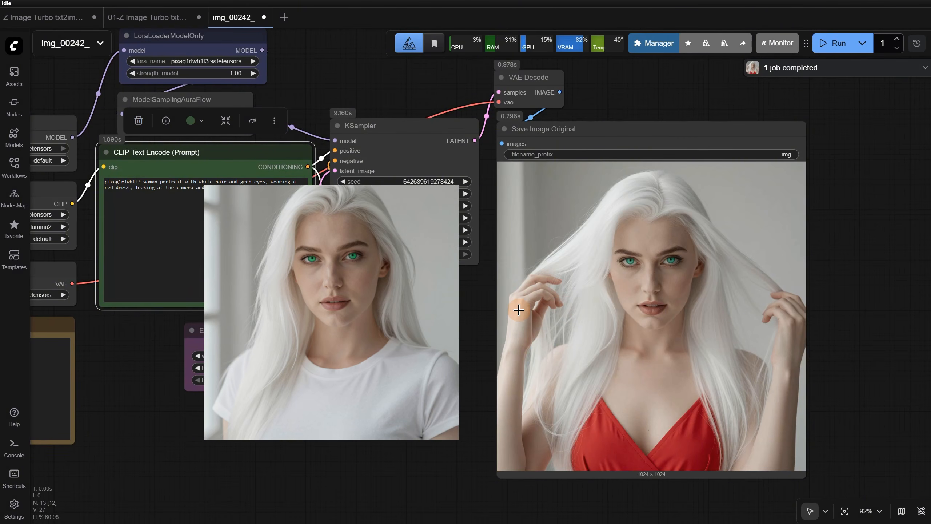
scroll(388, 338, up, 2)
drag(387, 338, 555, 391)
scroll(298, 235, up, 3)
drag(347, 203, 484, 204)
text(holding a sign saying "PIXA")
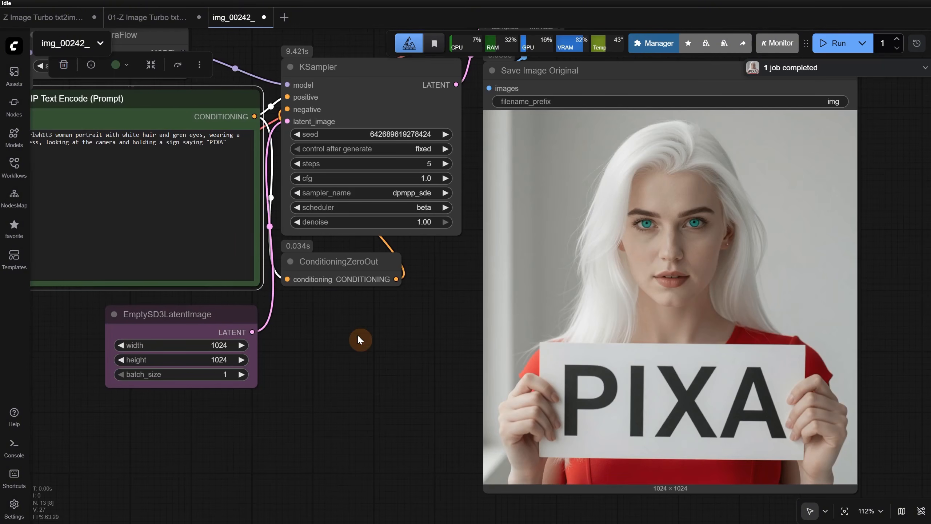
Set the EmptySD3LatentImage width to 1080 and height to 1920, and run the workflow
click(214, 348)
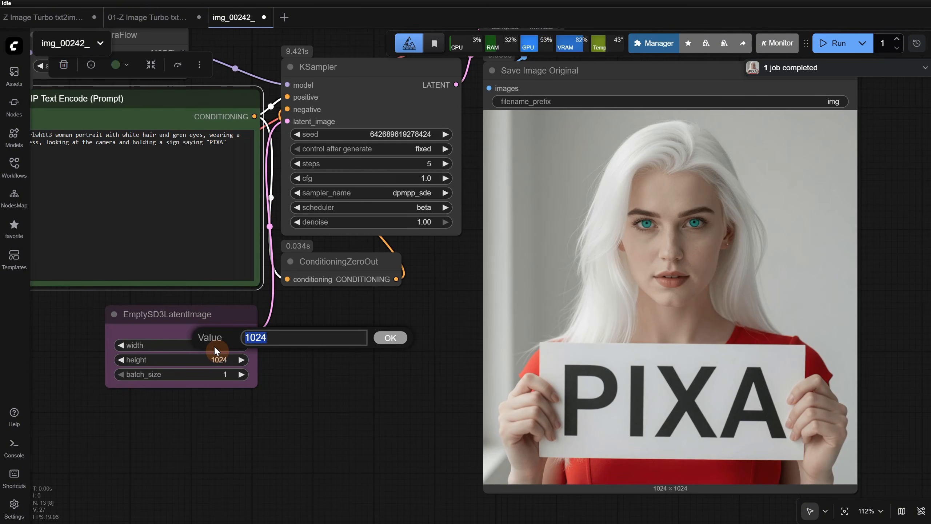
text(1080)
key(Return)
click(219, 360)
text(1920)
key(Return)
click(830, 50)
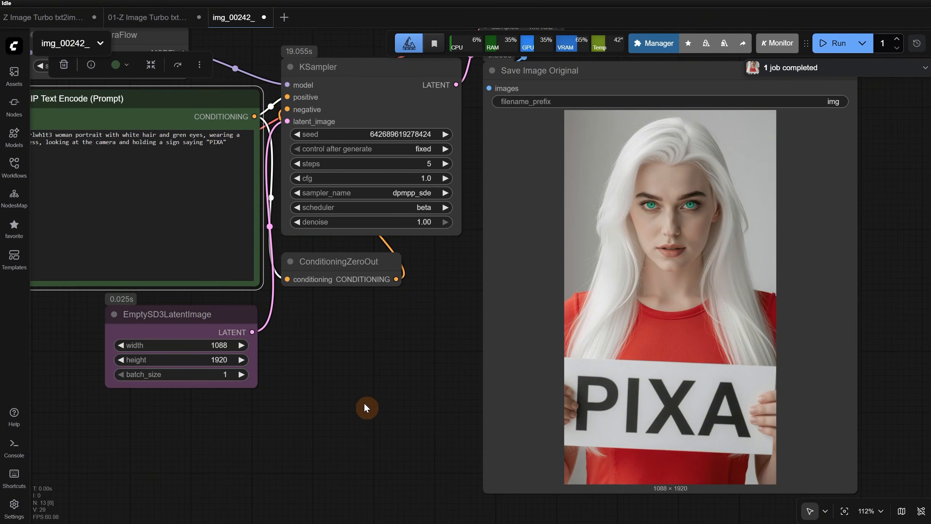
Replace "dress" in the prompt with "coat in the snow", run the workflow and view the generated portrait
drag(376, 410, 486, 447)
scroll(358, 175, up, 3)
click(358, 175)
key(Right)
key(Right)
key(Right)
key(Right)
key(Delete)
key(Delete)
key(Delete)
key(Delete)
key(Delete)
text(coat in the snow)
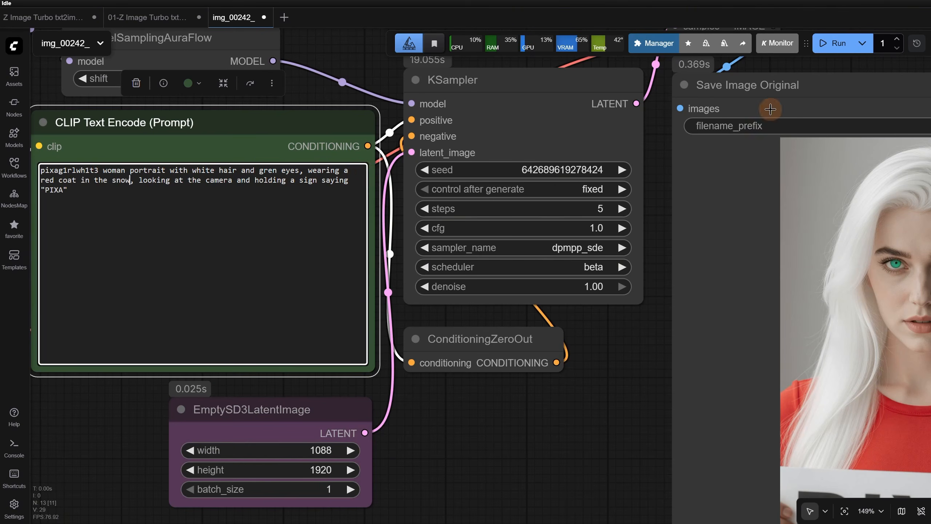
click(834, 44)
drag(590, 432, 378, 339)
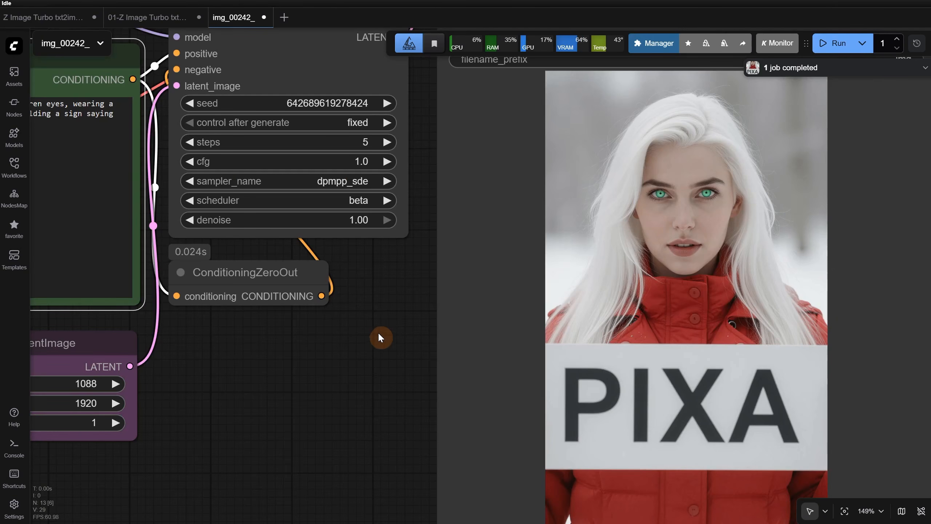
Set both the width and height of the EmptySD3LatentImage node to 1600
scroll(318, 350, down, 4)
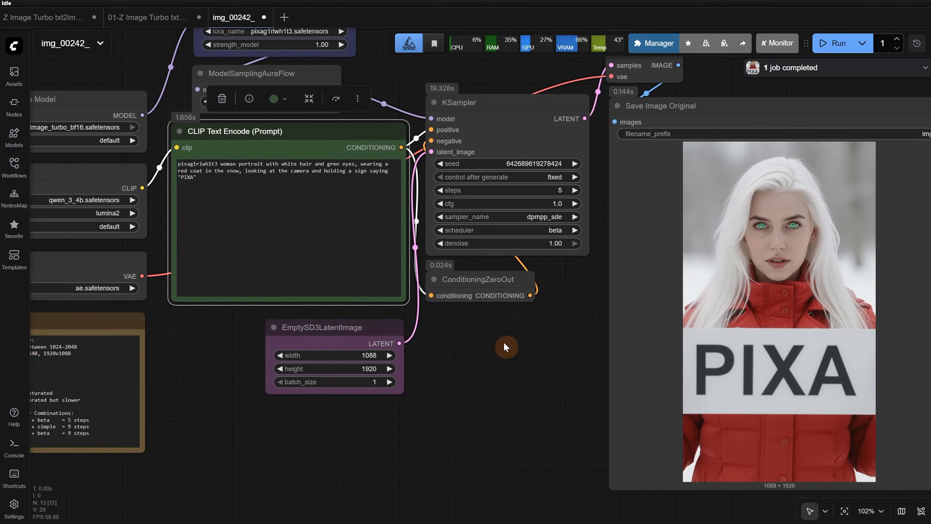
click(368, 356)
text(1600)
key(Return)
click(367, 368)
text(1600)
key(Return)
Change the clothing in the prompt to "green blouse and pink skirt", replace the sign wording with ", walking in a jungle", and generate the image
scroll(319, 175, up, 7)
scroll(417, 144, down, 2)
drag(444, 151, 209, 162)
text(green blouse and pink skirt)
drag(362, 163, 175, 173)
text(, walking in a jungle)
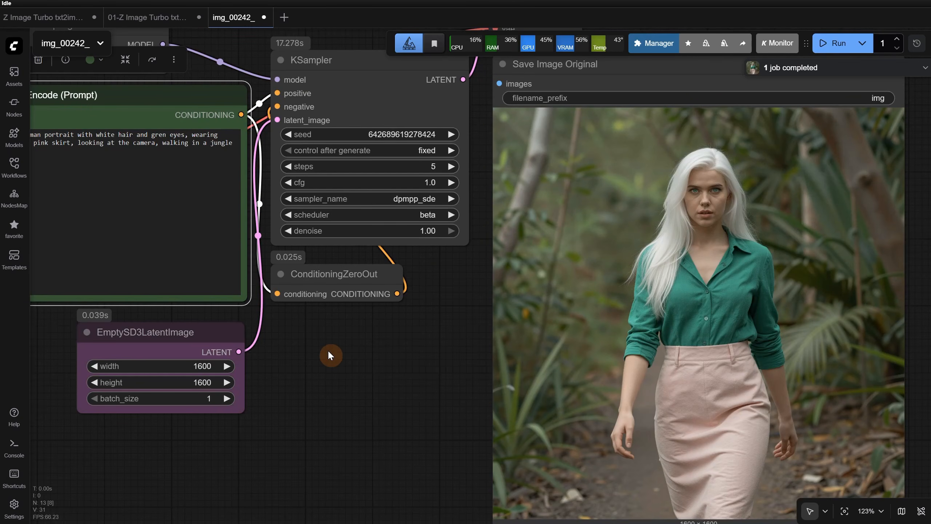
Replace "white hair" in the prompt with "black hair" and run the workflow
drag(331, 355, 411, 362)
double_click(214, 148)
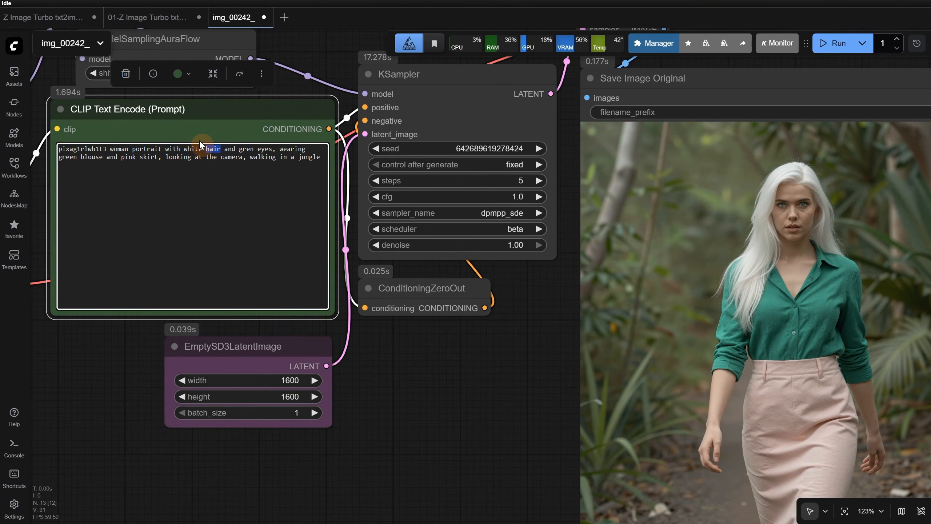
text(blac)
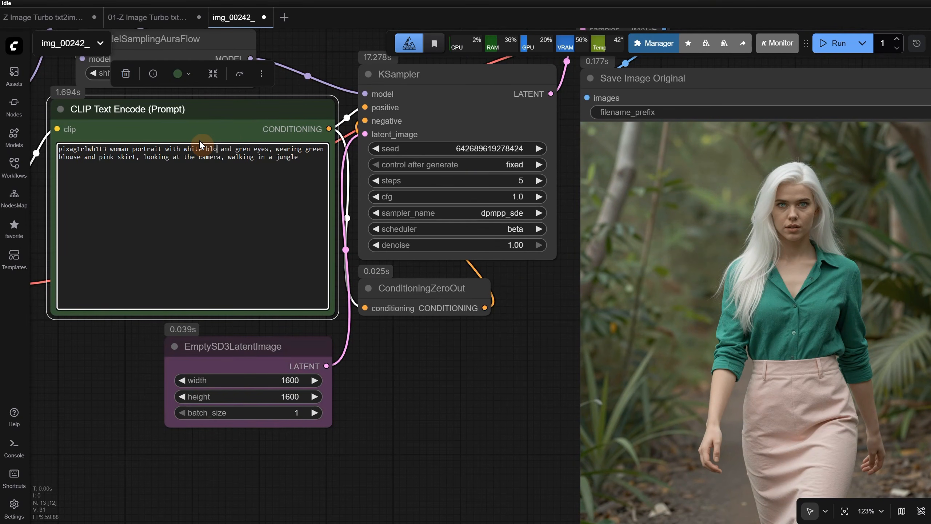
text(k h)
key(BackSpace)
key(BackSpace)
key(BackSpace)
key(BackSpace)
key(BackSpace)
key(BackSpace)
key(BackSpace)
key(BackSpace)
key(BackSpace)
key(BackSpace)
key(BackSpace)
key(BackSpace)
key(BackSpace)
text(black ha)
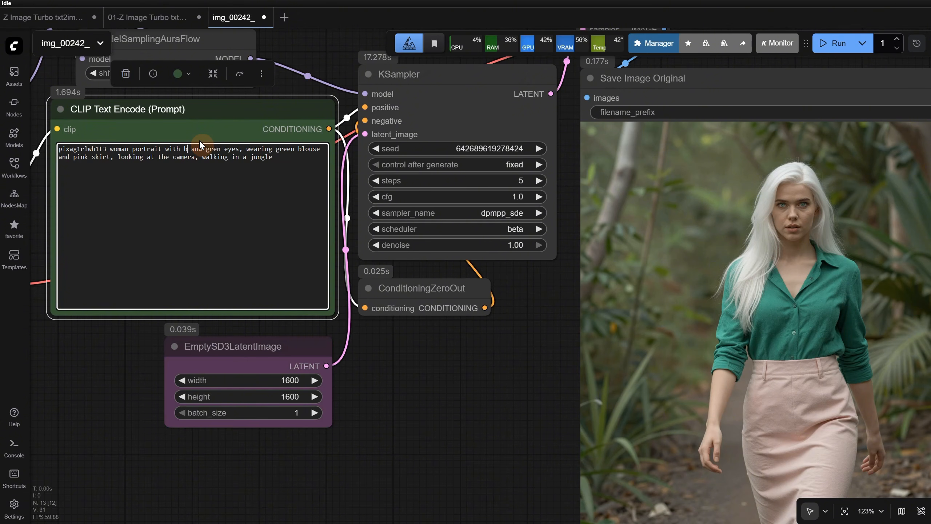
text(ir)
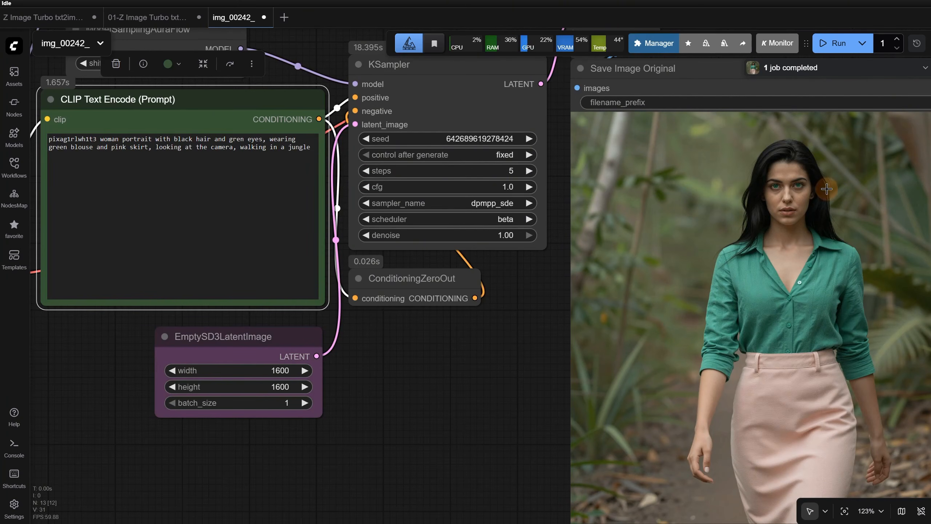
Replace everything after "woman" in the prompt with "pencil drawing portrait" and generate the image
drag(122, 139, 323, 172)
text(pencil drawing portrait)
key(ctrl+Return)
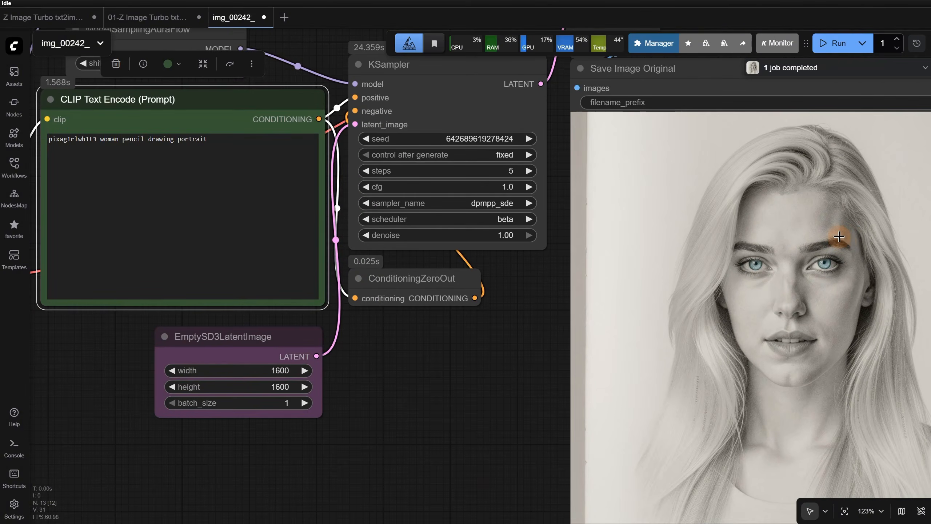
scroll(838, 238, up, 4)
scroll(453, 357, down, 8)
Replace the prompt after the trigger word with "watercolor painting of a woman with white hair and green eyes, with a black dress" and generate the image
scroll(453, 358, up, 6)
drag(194, 180, 394, 183)
text(watercolor painting of a woman with white hair and green eyes, with a black dress)
key(ctrl+Return)
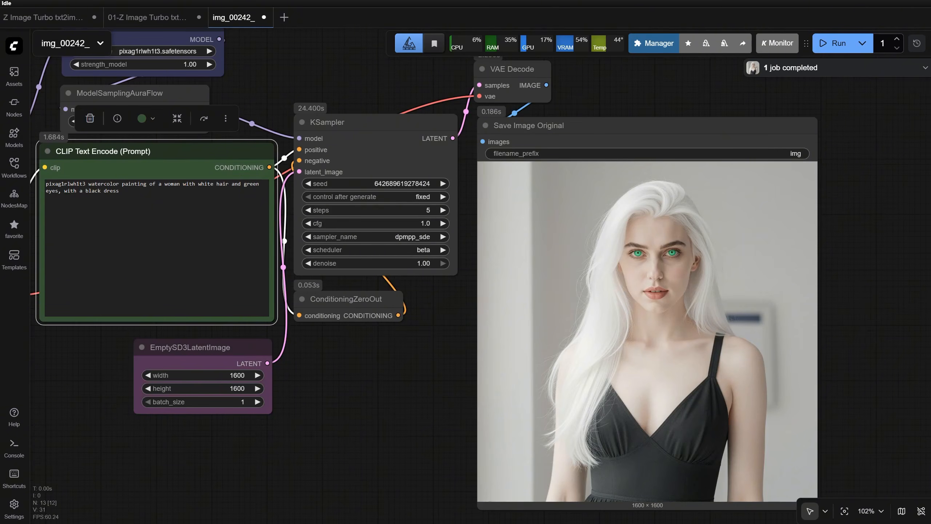
scroll(787, 299, up, 5)
scroll(587, 232, up, 7)
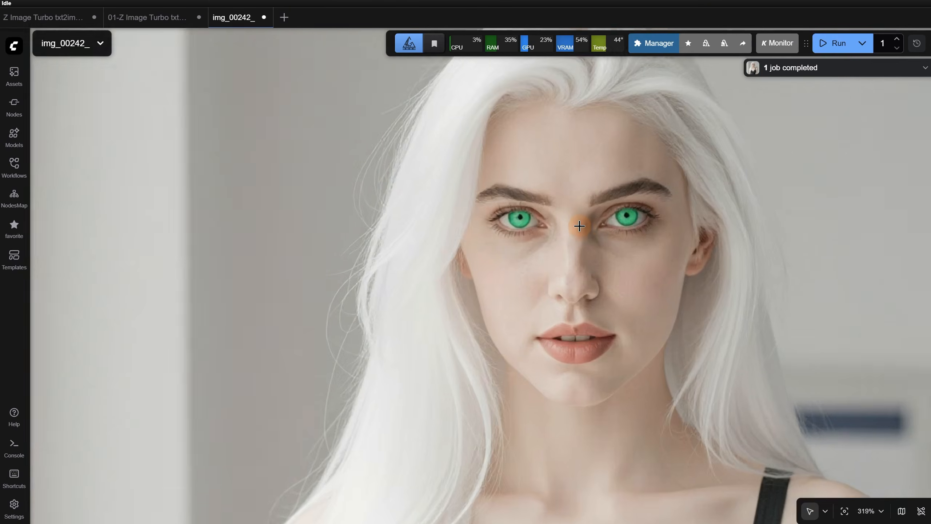
scroll(583, 225, down, 10)
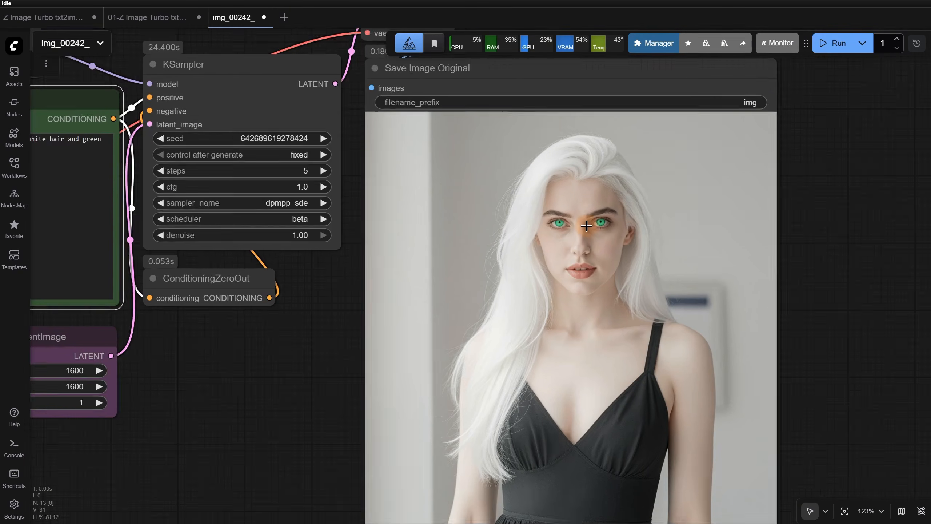
Append ", brush strokes, paint dripping, watercolor illustration, beautiful" to the prompt, run the workflow and view the result
drag(262, 376, 528, 415)
scroll(286, 208, up, 1)
click(286, 208)
scroll(286, 208, up, 5)
text(, brush strokes, paint dripping, watercolor beautiful)
scroll(458, 208, down, 4)
click(827, 44)
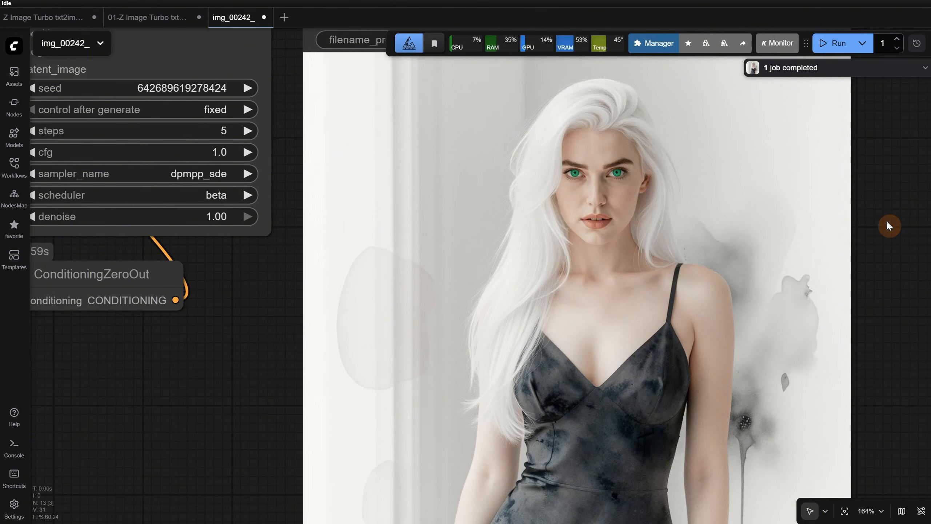
scroll(790, 248, up, 5)
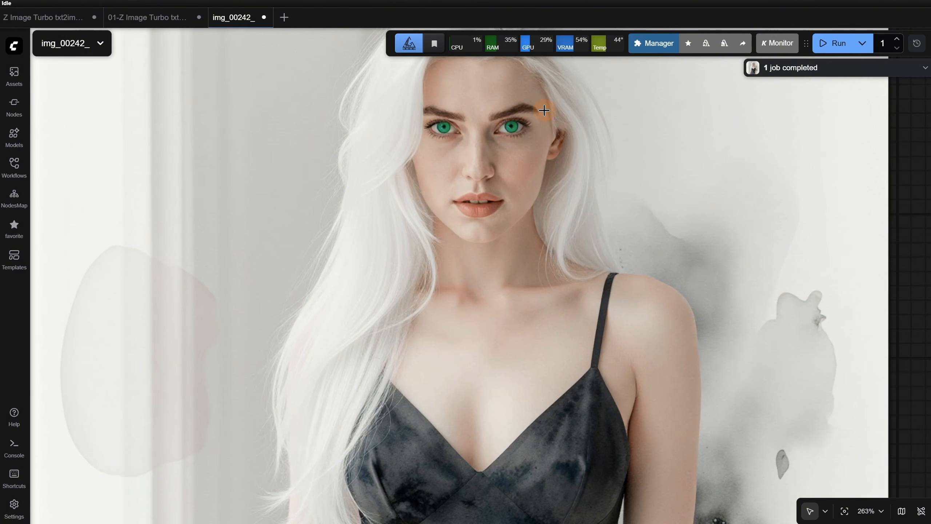
scroll(543, 110, down, 8)
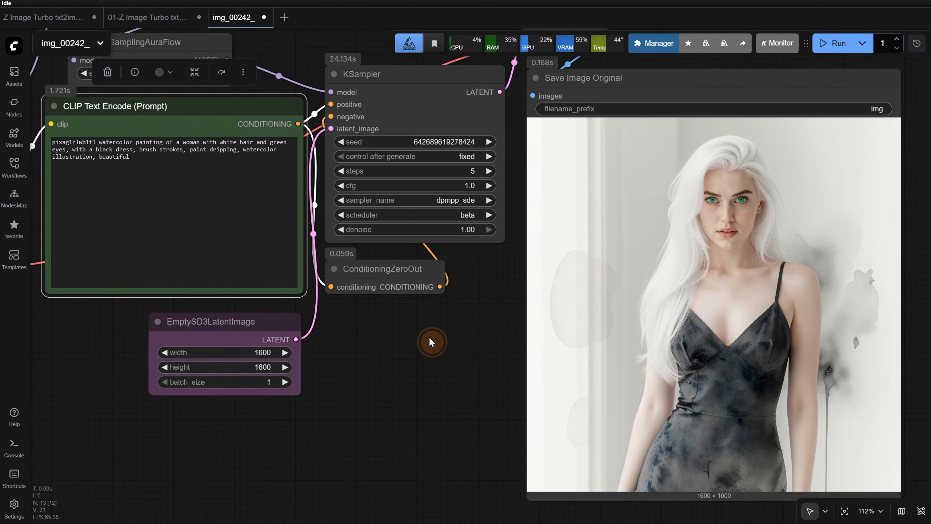
Set the LoRA's strength_model to 0.8, run the workflow and view the watercolor result
scroll(431, 342, down, 2)
click(252, 91)
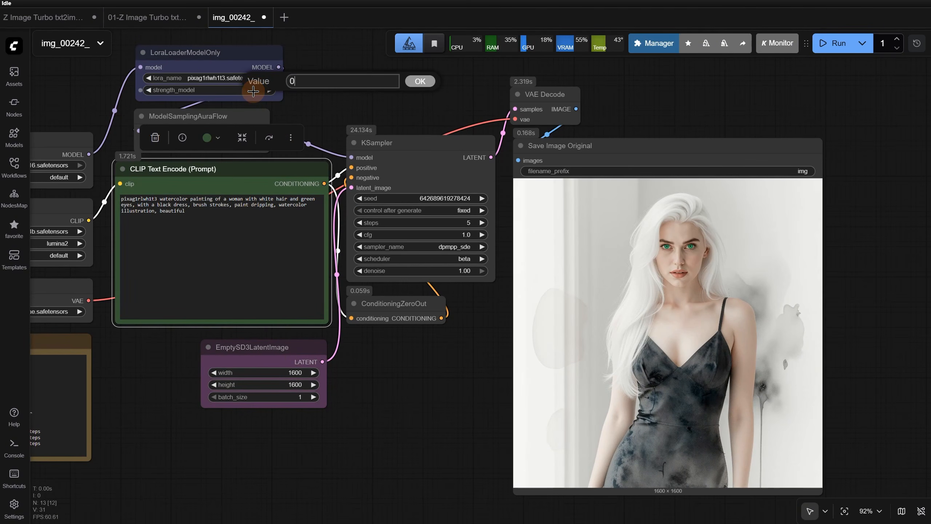
text(0.8)
key(Return)
click(831, 43)
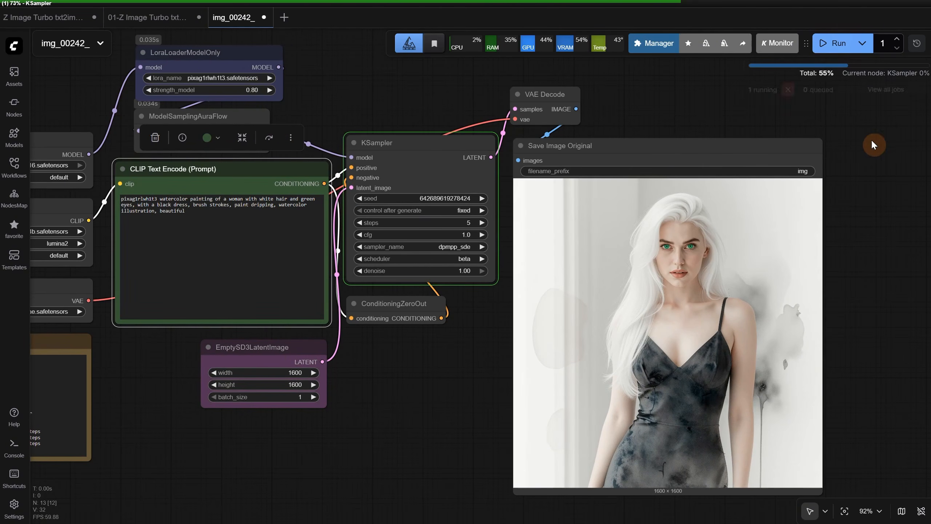
scroll(760, 257, up, 7)
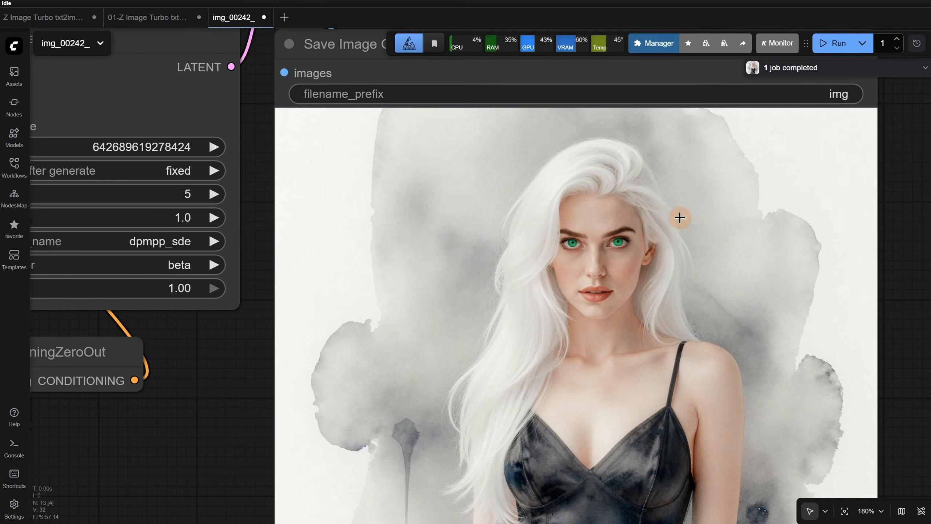
scroll(565, 207, down, 6)
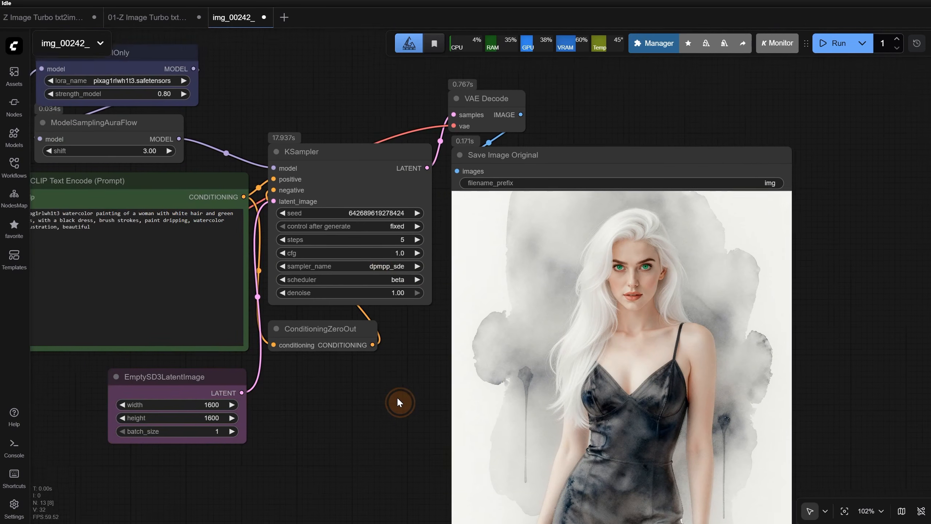
drag(400, 402, 424, 414)
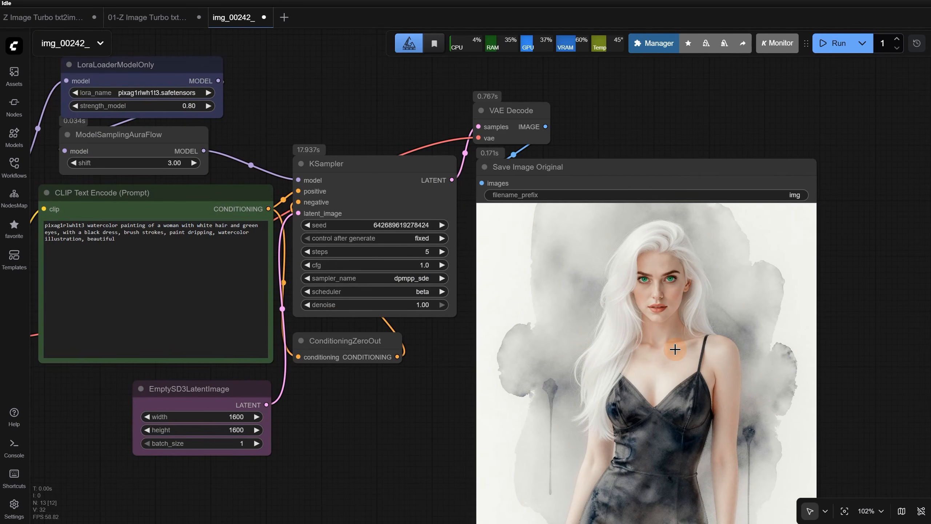
Switch to the 01-Z Image Turbo txt2img bf16 workflow and review its model notes, settings and LoRA trigger word
click(147, 17)
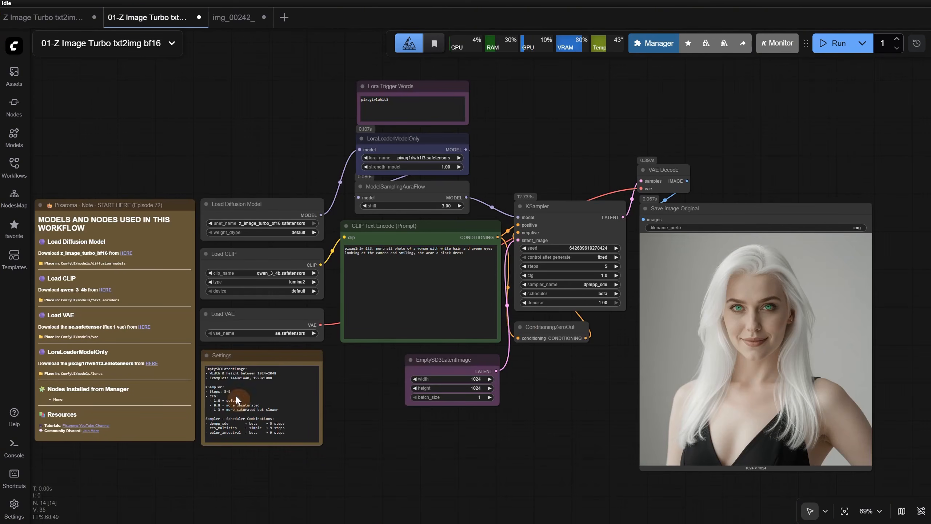
scroll(181, 465, up, 9)
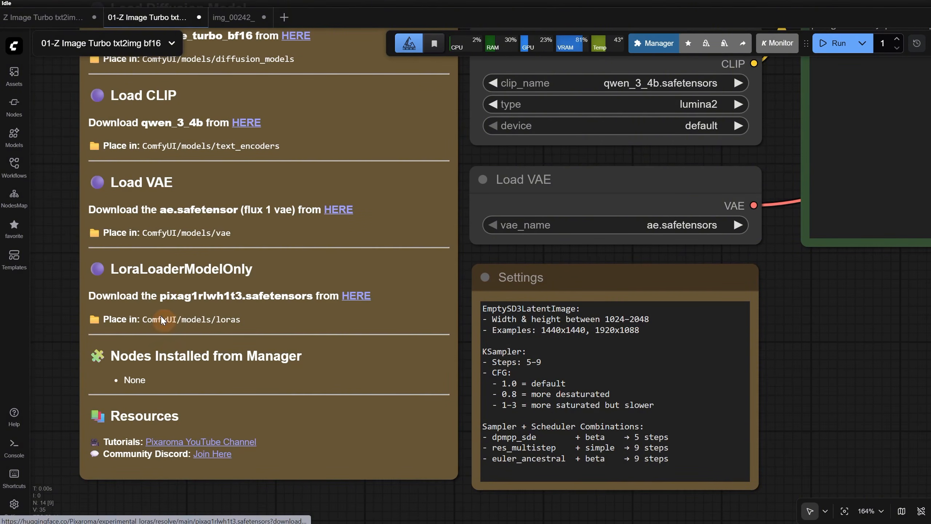
scroll(832, 301, down, 4)
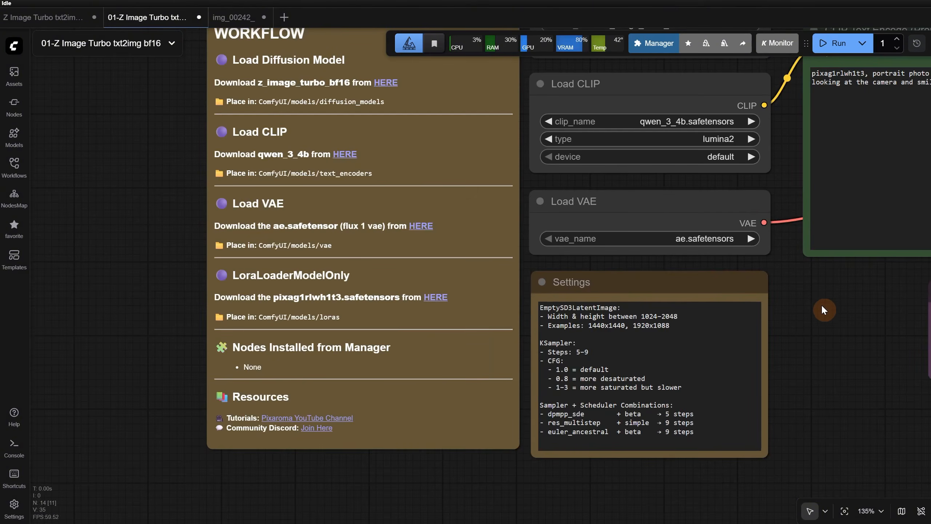
drag(821, 304, 432, 463)
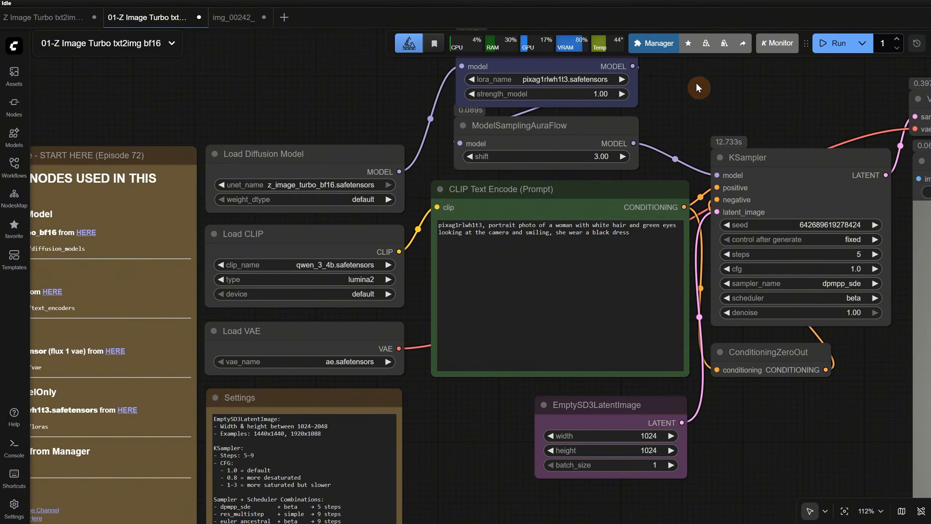
drag(697, 84, 657, 204)
drag(490, 107, 422, 106)
click(702, 158)
scroll(703, 158, down, 3)
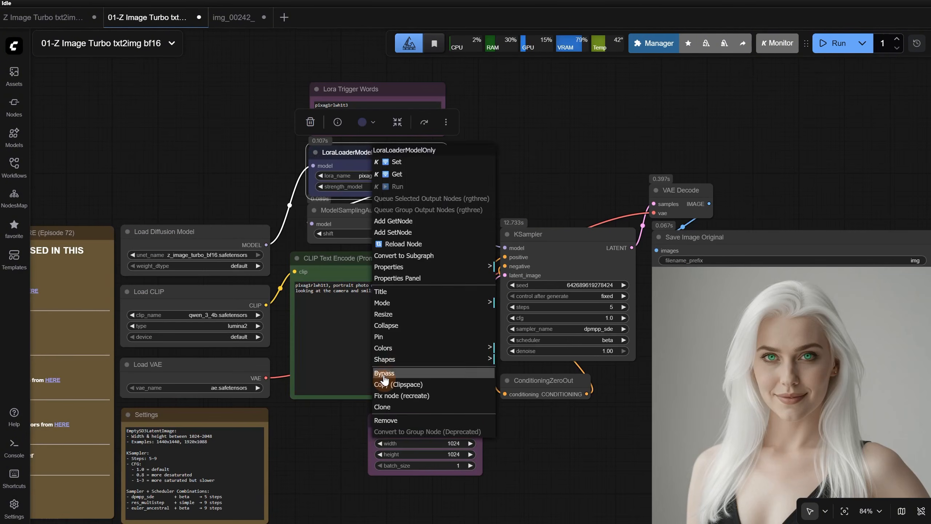
Generate the portrait once with the LoraLoaderModelOnly node bypassed and once with it re-enabled
click(382, 376)
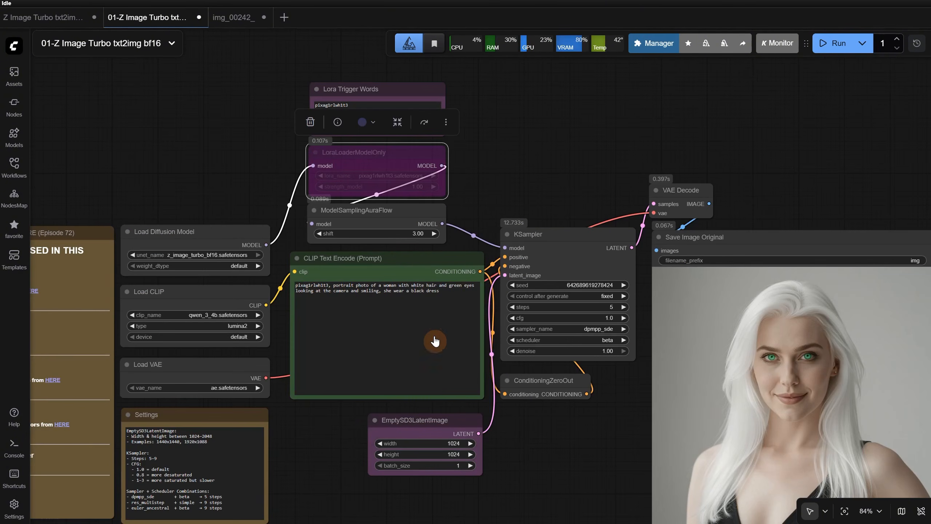
click(828, 52)
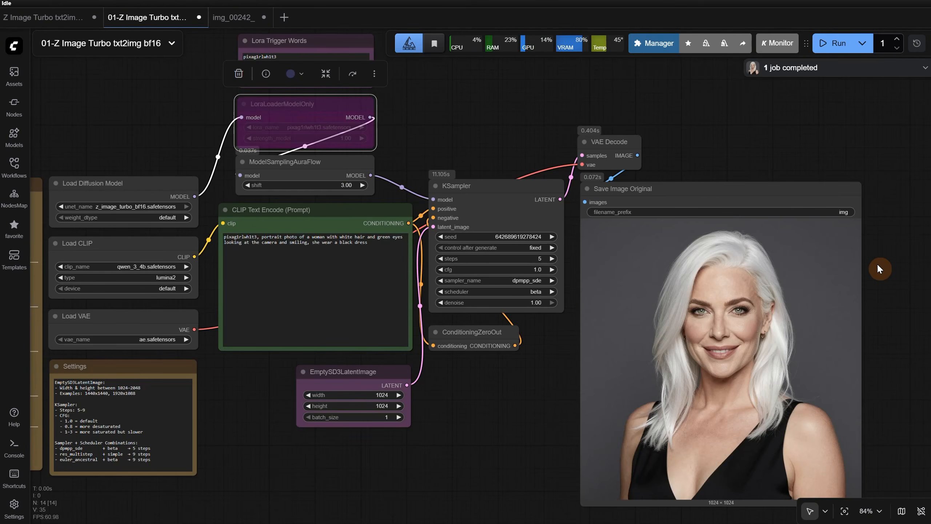
click(317, 113)
key(ctrl+b)
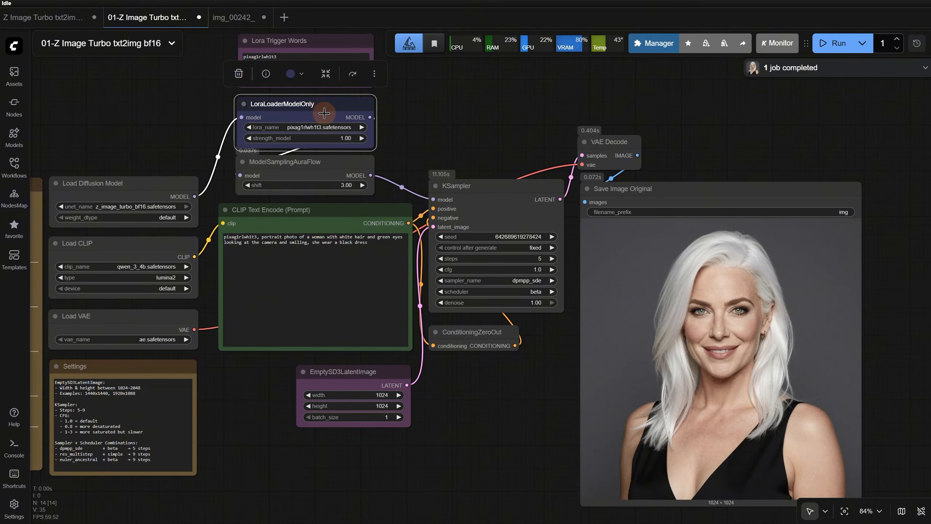
click(832, 43)
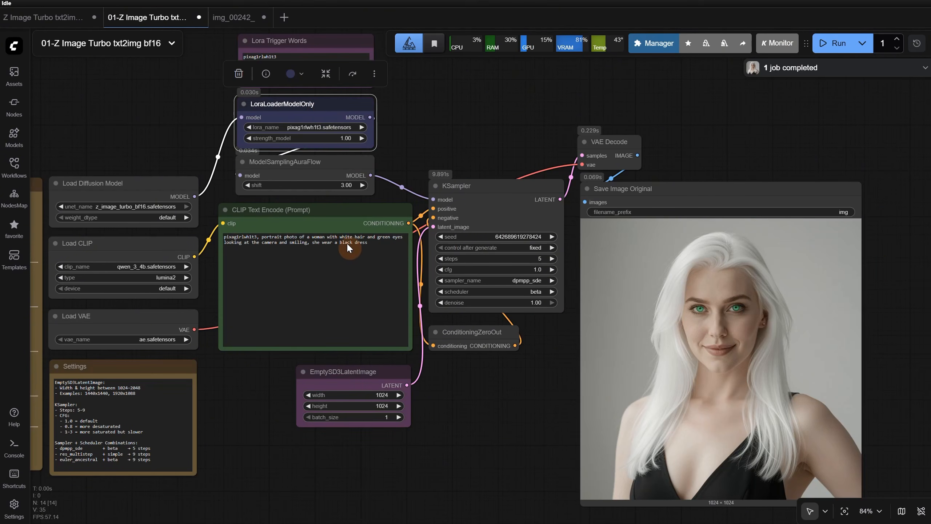
Replace "black" with "red" in the prompt's dress description and run the workflow
click(334, 239)
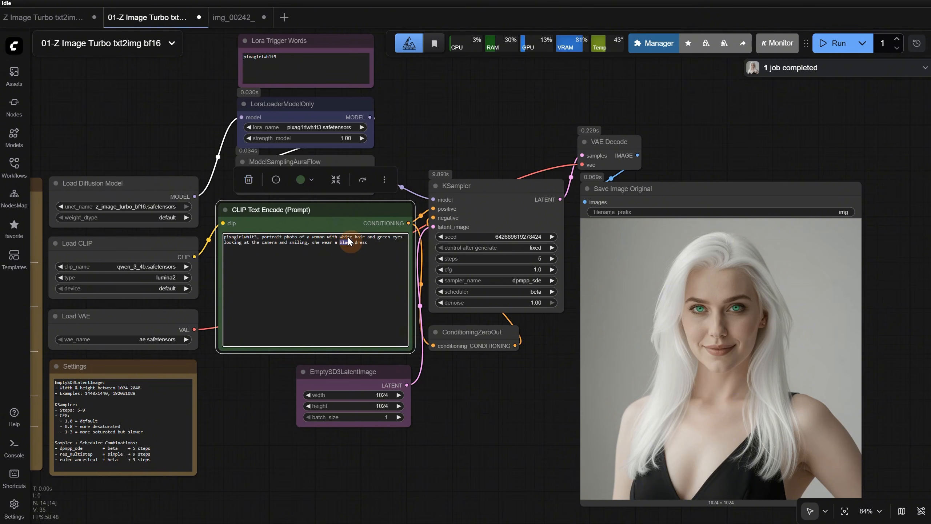
text(red)
click(833, 42)
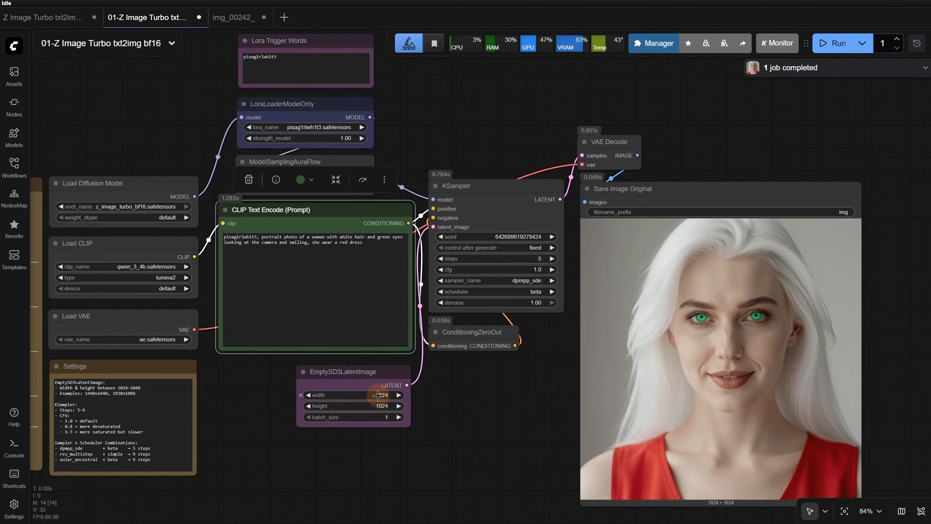
Set the latent image width and height to 1440 and run the workflow
click(379, 395)
text(1440)
key(Return)
click(383, 407)
text(1440)
key(Return)
click(833, 43)
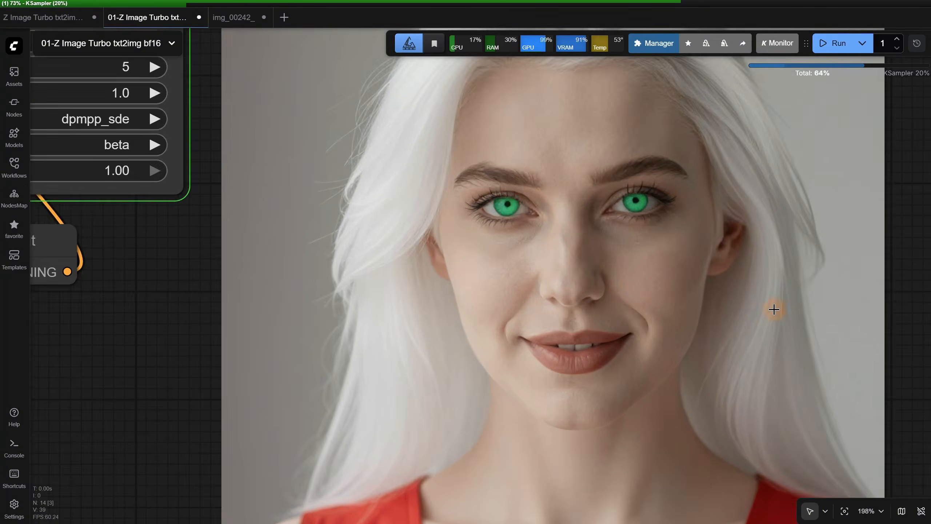
Inspect the generated portrait's eyes, skin, hair and clothing up close, and look over the workflow
scroll(780, 320, down, 10)
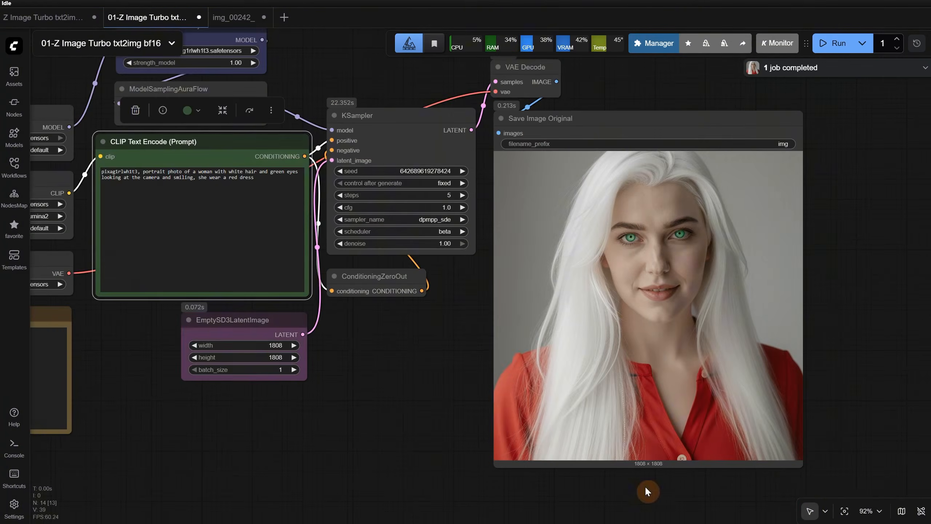
scroll(686, 259, up, 15)
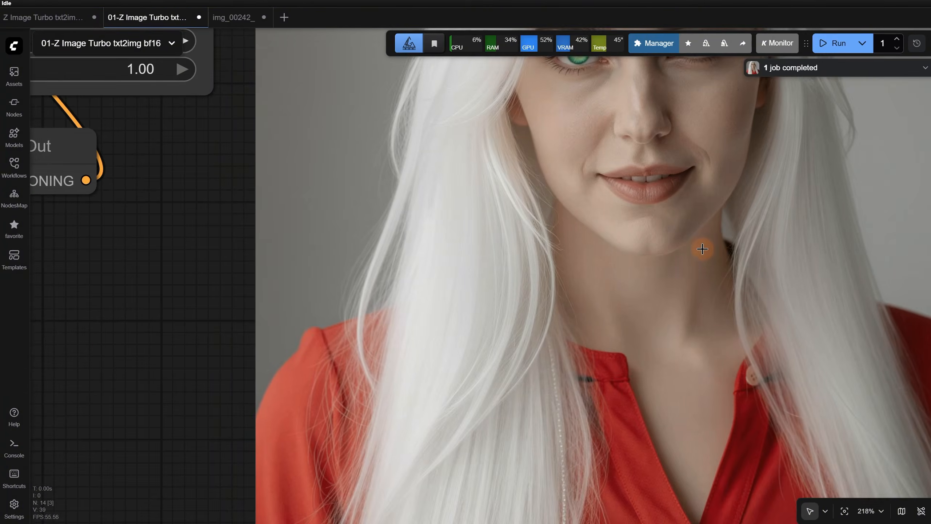
scroll(79, 395, down, 5)
scroll(394, 310, up, 8)
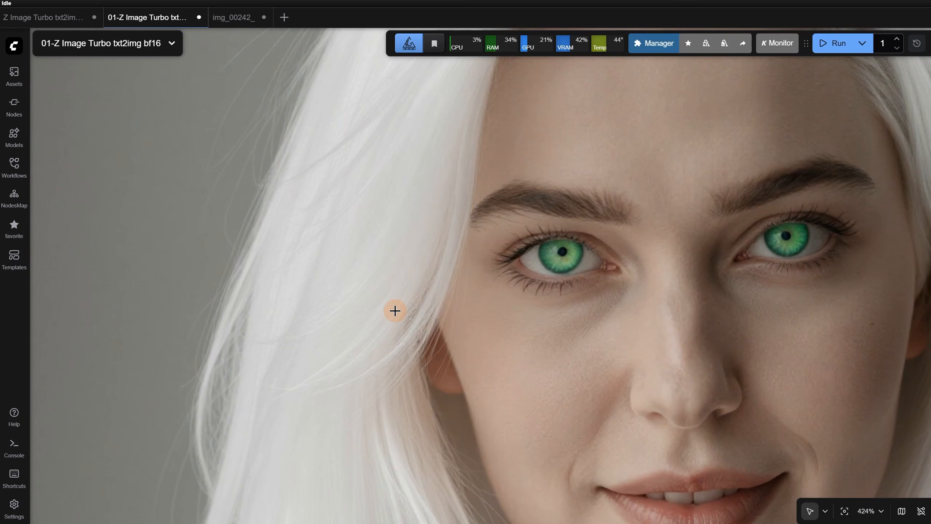
scroll(394, 311, down, 2)
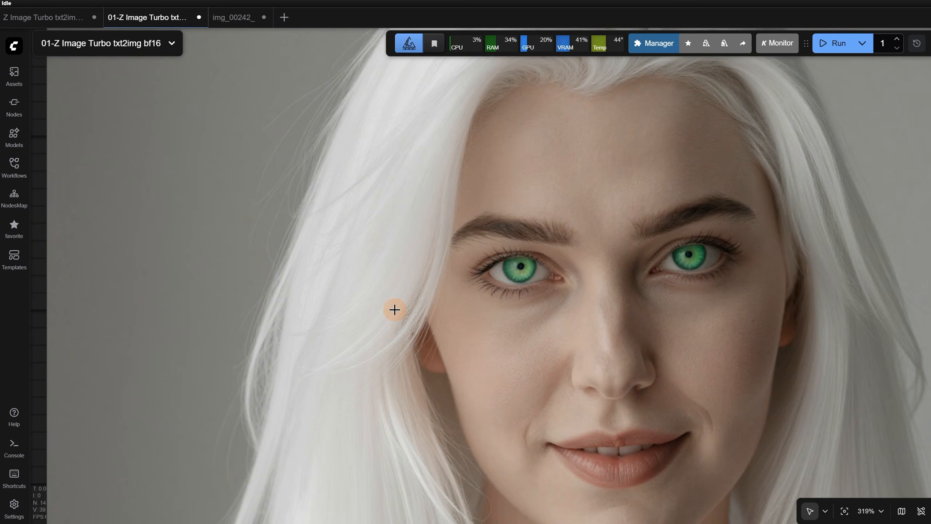
scroll(394, 310, down, 3)
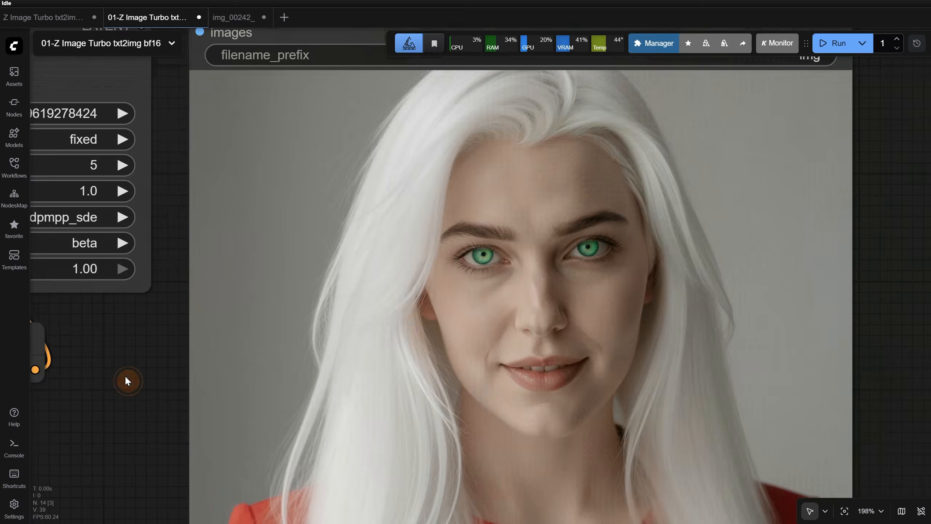
drag(124, 380, 179, 216)
scroll(180, 216, down, 4)
drag(665, 212, 872, 298)
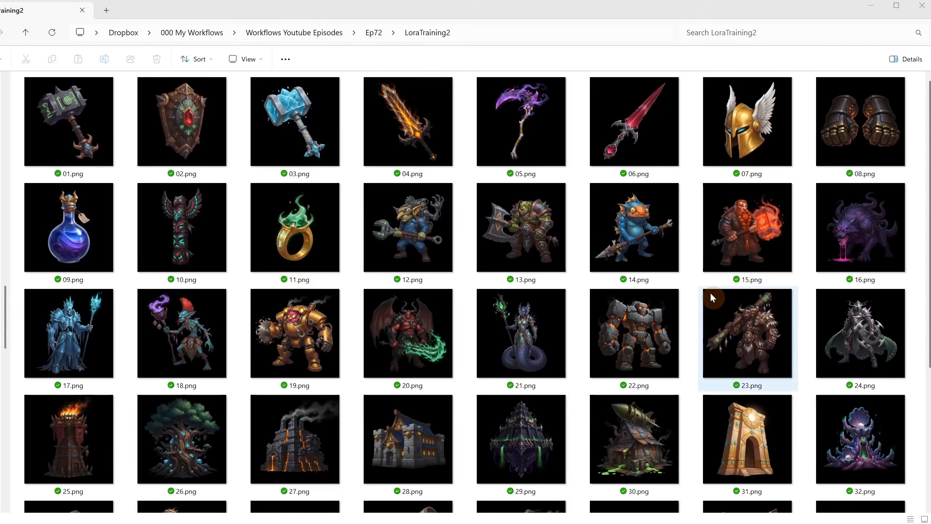
Switch to File Explorer, browse the training images in the LoraTraining2 folder, and view 01.png enlarged
scroll(710, 290, down, 3)
scroll(709, 290, up, 3)
click(95, 164)
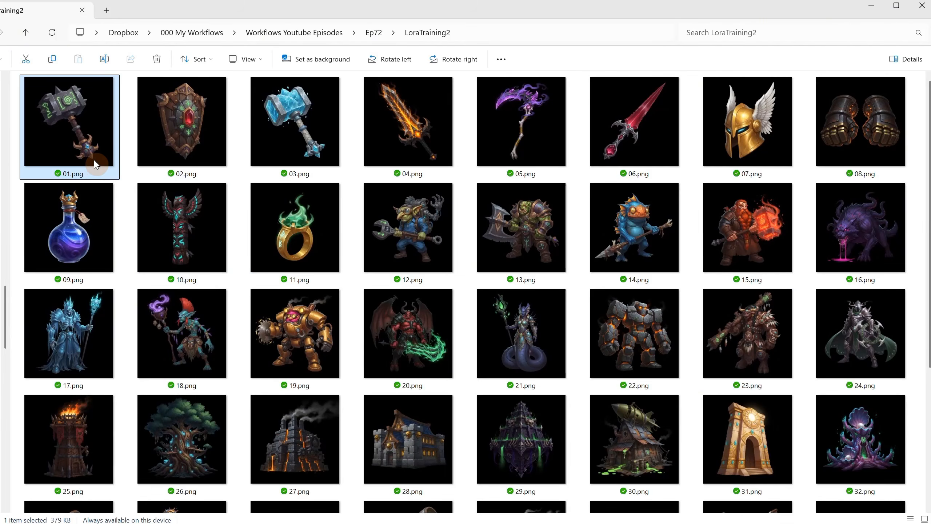
double_click(95, 164)
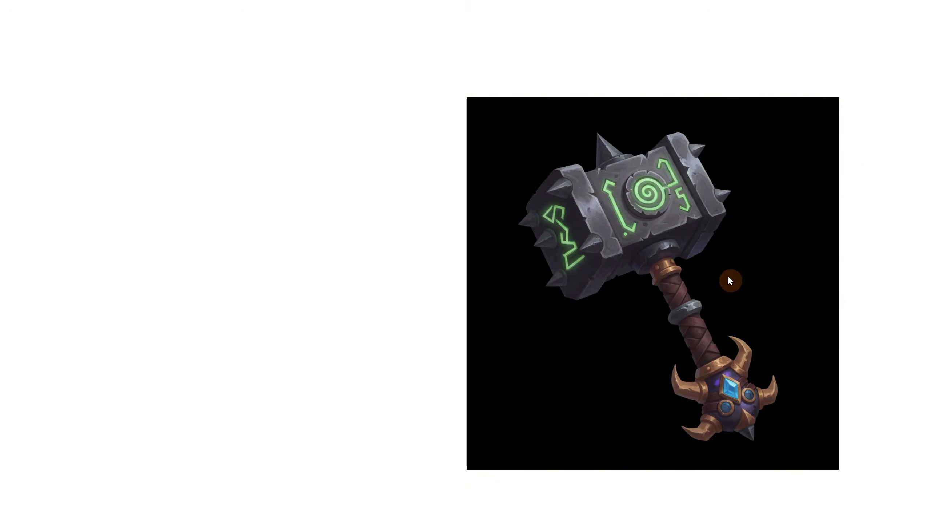
scroll(701, 207, up, 4)
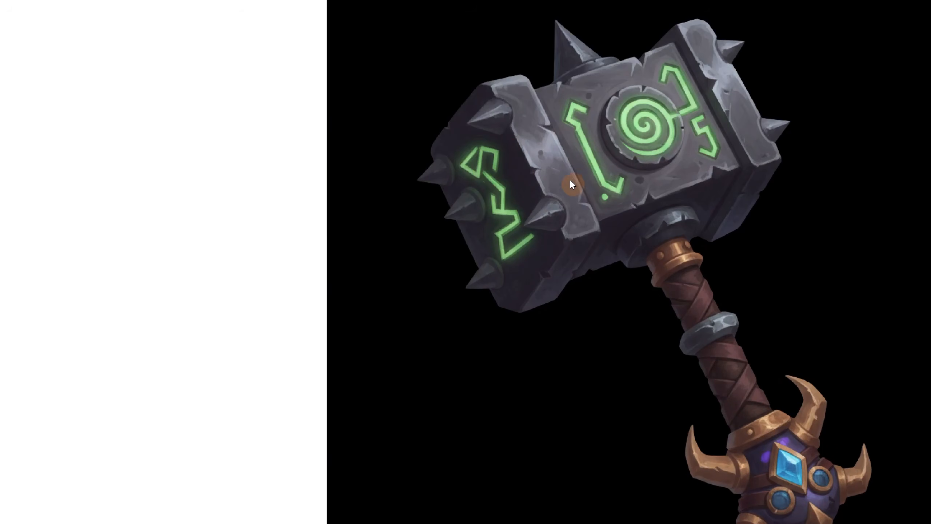
Close the enlarged hammer image and look over the remaining training images in the LoraTraining2 folder
scroll(564, 192, down, 4)
key(Escape)
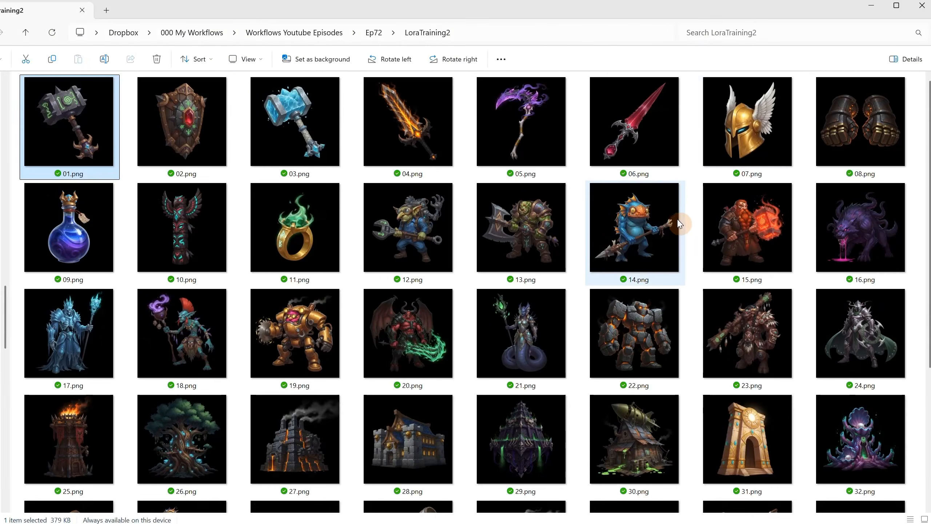
scroll(670, 233, down, 5)
scroll(442, 281, up, 5)
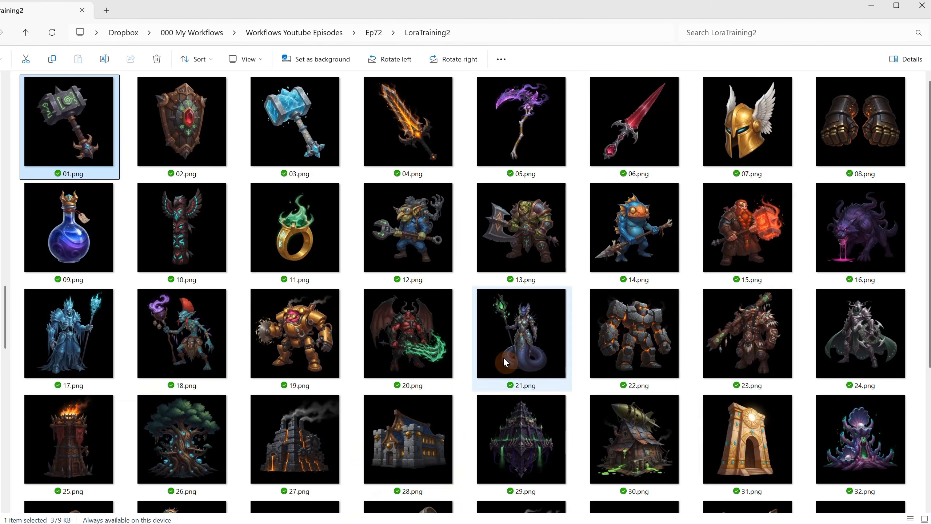
Browse the training images in Ep72's LoraTraining3 folder and view settings.png enlarged to examine the training settings
click(377, 40)
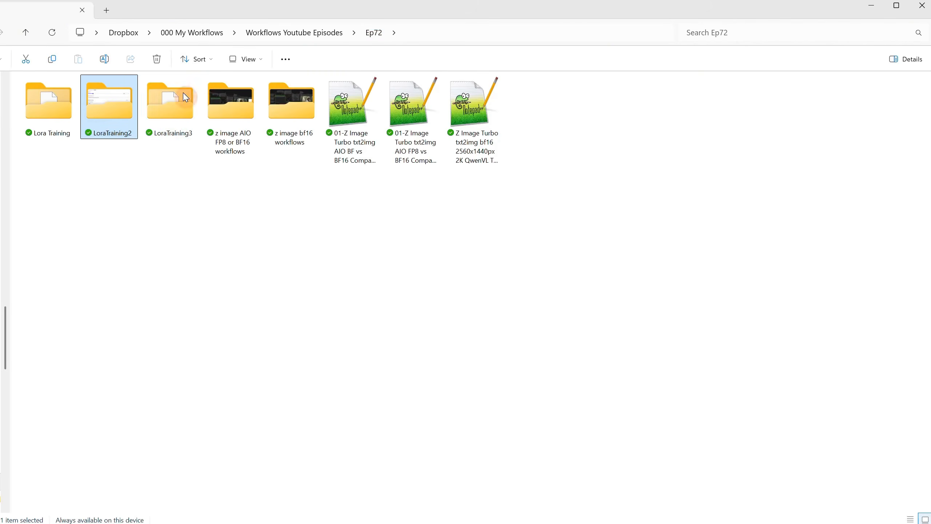
double_click(174, 127)
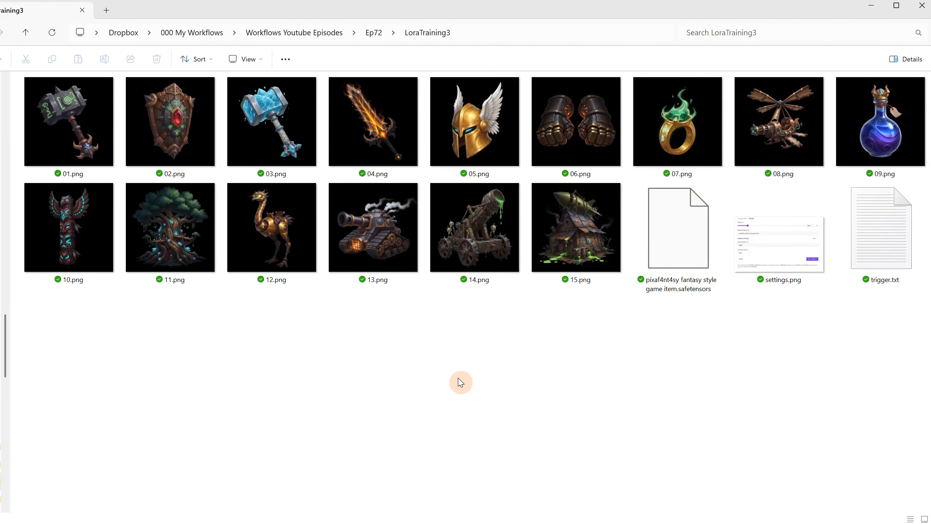
click(64, 115)
click(584, 264)
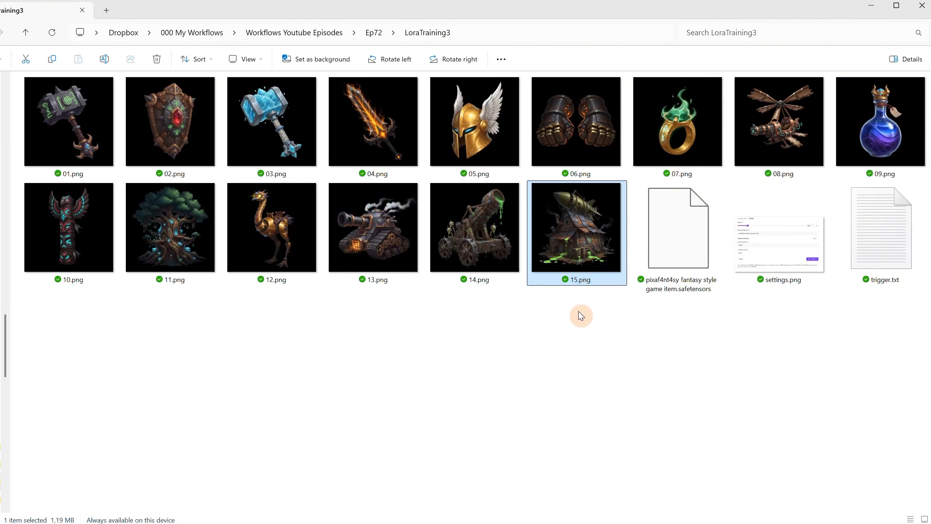
click(589, 341)
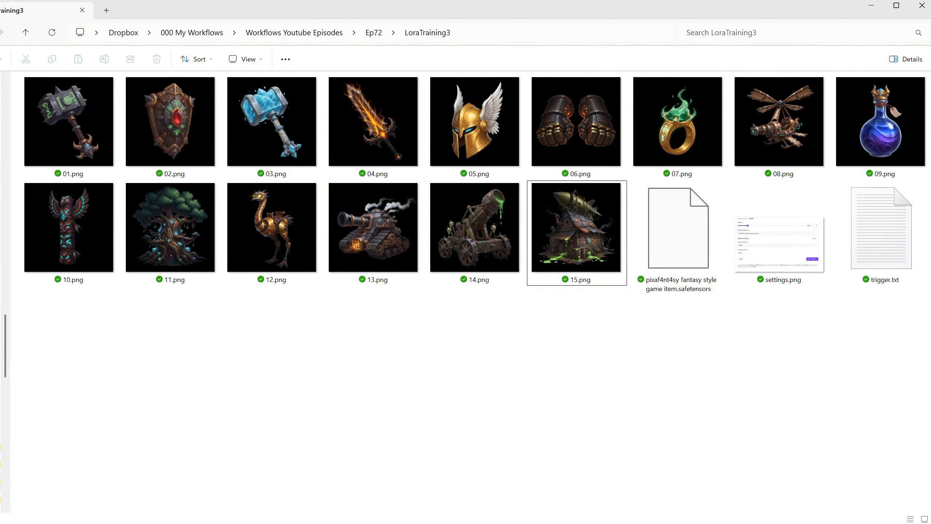
click(788, 252)
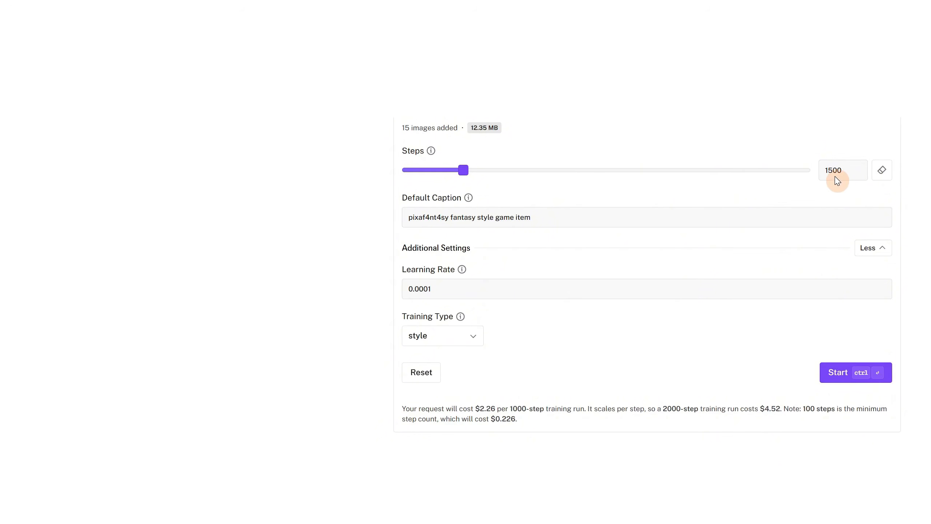
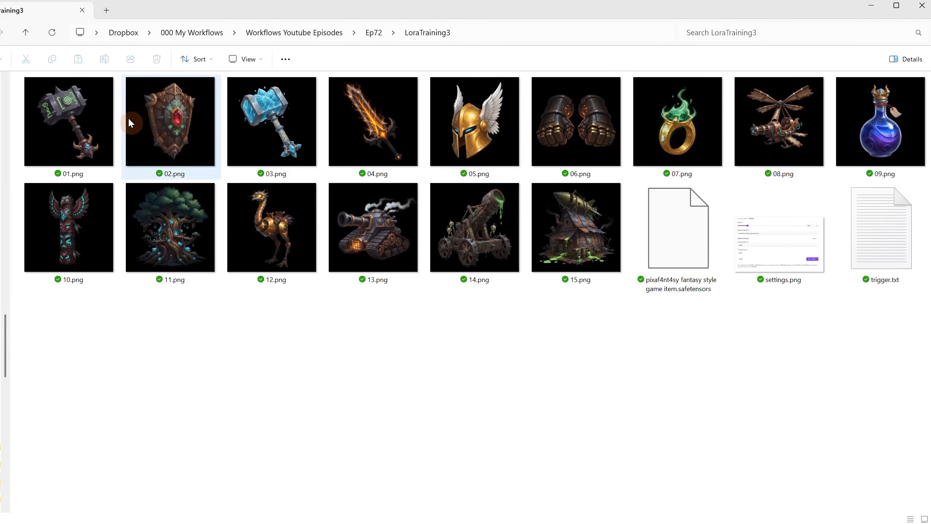
Look over training images 01.png through 15.png in the LoraTraining3 folder and open settings.png
click(64, 115)
click(582, 261)
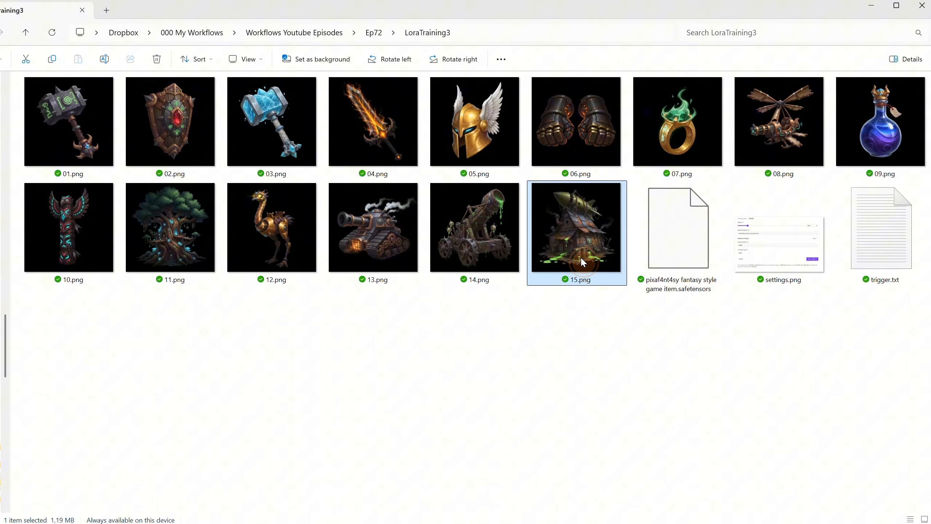
click(589, 341)
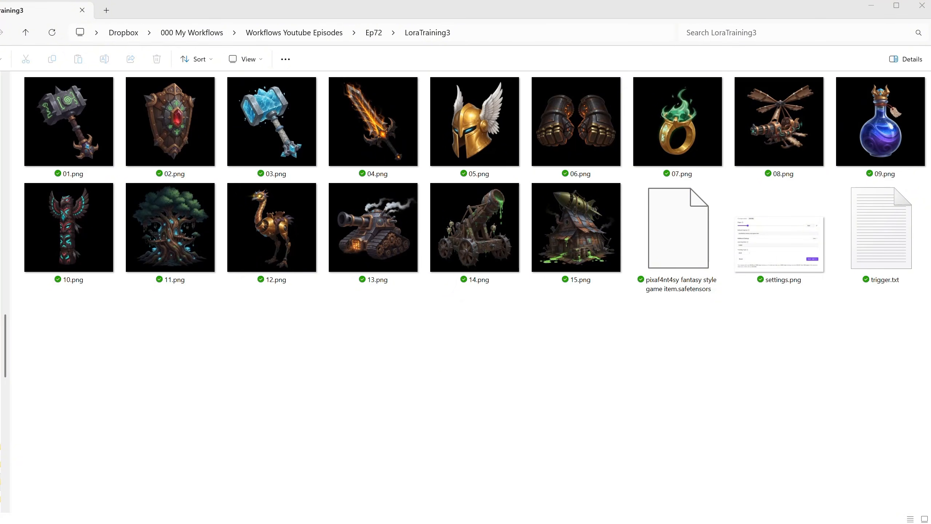
double_click(766, 262)
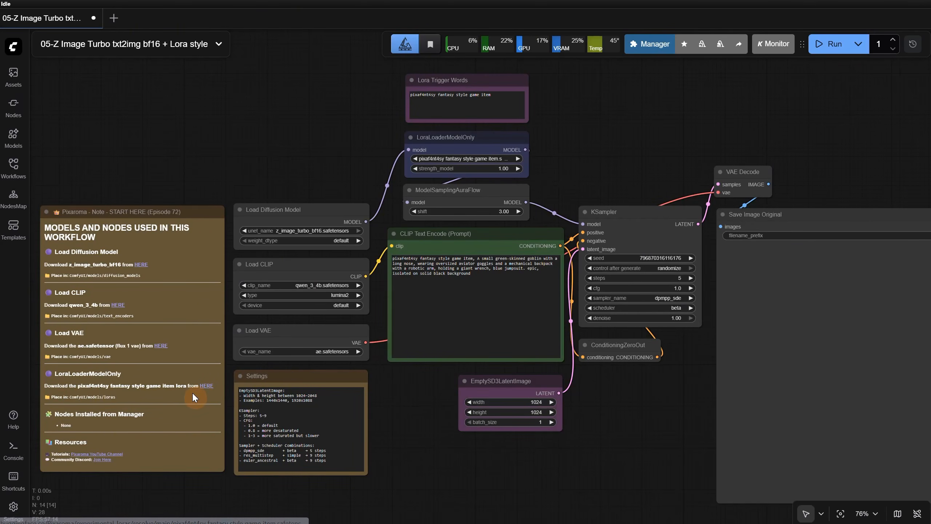
Generate the goblin image with the LoraLoaderModelOnly node bypassed and the KSampler's control after generate set to fixed
scroll(482, 124, up, 3)
scroll(515, 337, up, 2)
scroll(505, 292, down, 2)
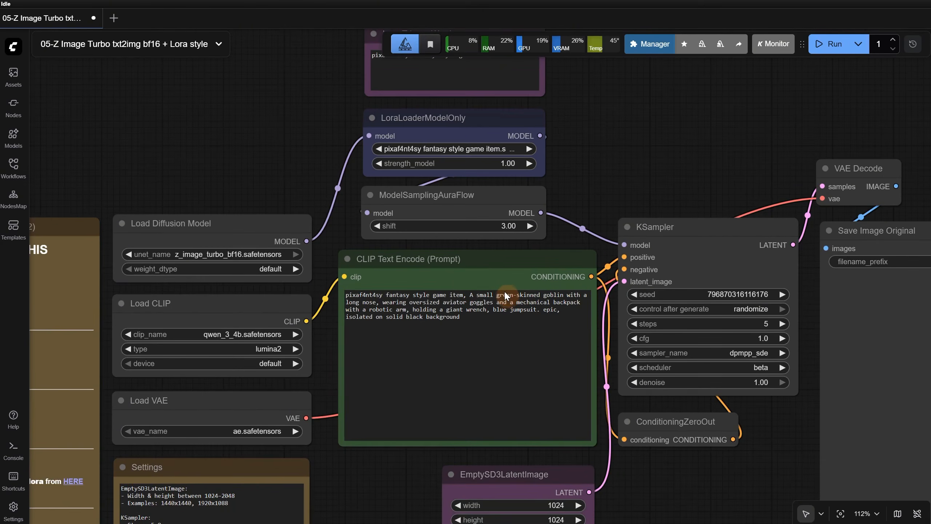
click(464, 139)
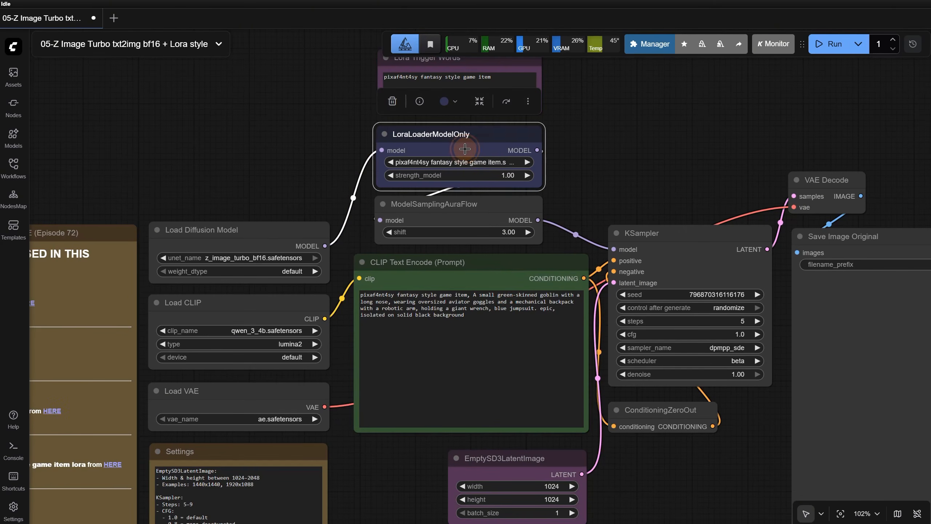
right_click(464, 139)
scroll(671, 159, down, 2)
click(611, 267)
click(613, 262)
click(825, 48)
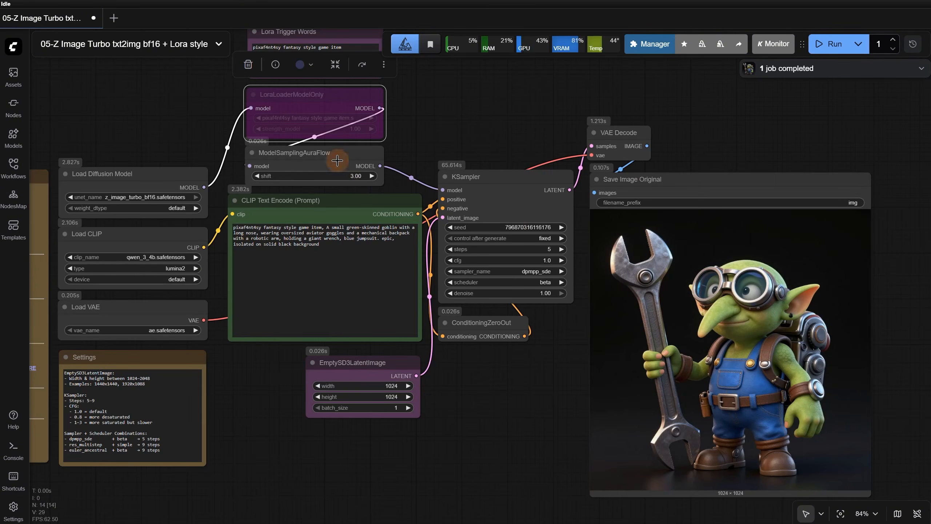
Re-enable the LoraLoaderModelOnly node and regenerate the goblin image with the LoRA, inspecting its details up close
right_click(315, 103)
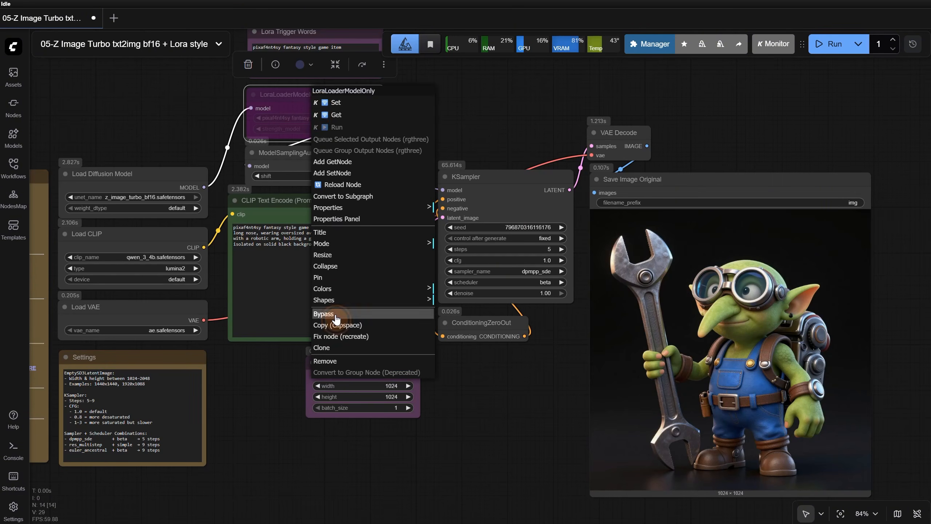
click(331, 314)
click(834, 51)
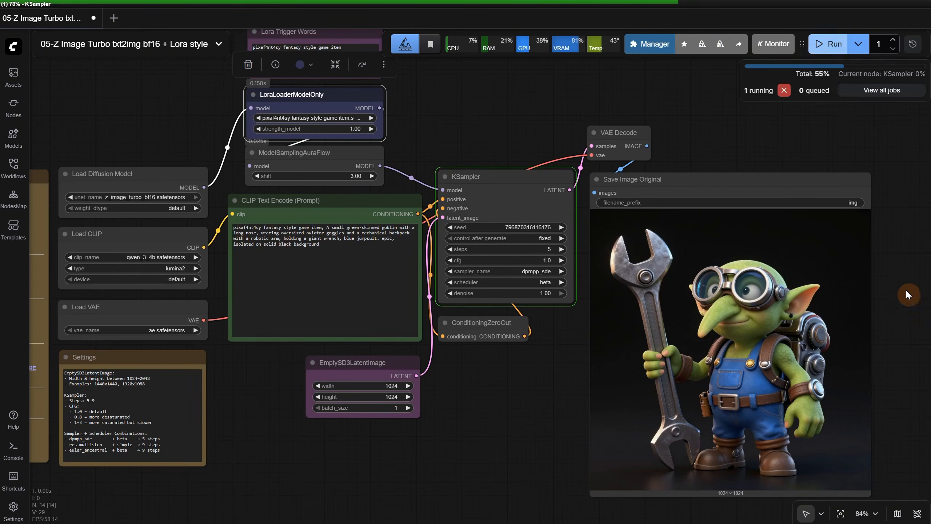
scroll(687, 315, up, 6)
scroll(688, 315, down, 3)
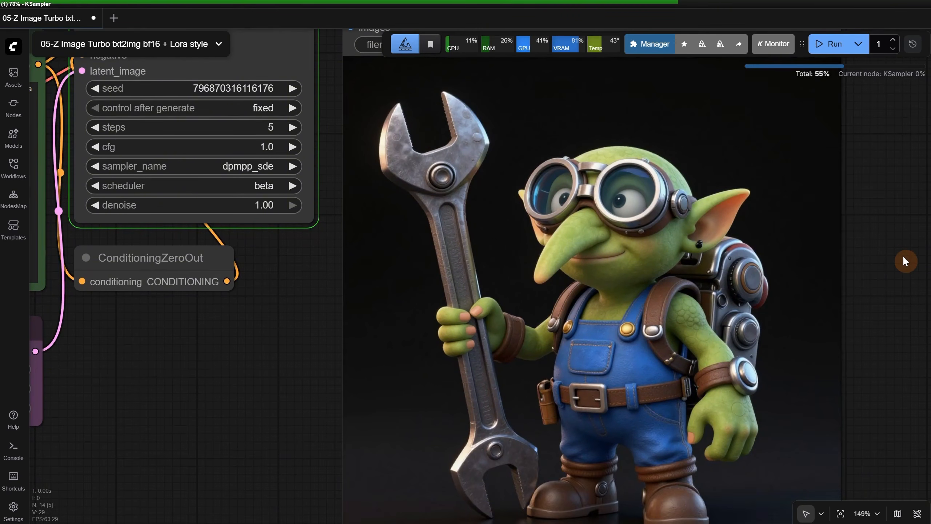
scroll(902, 255, down, 1)
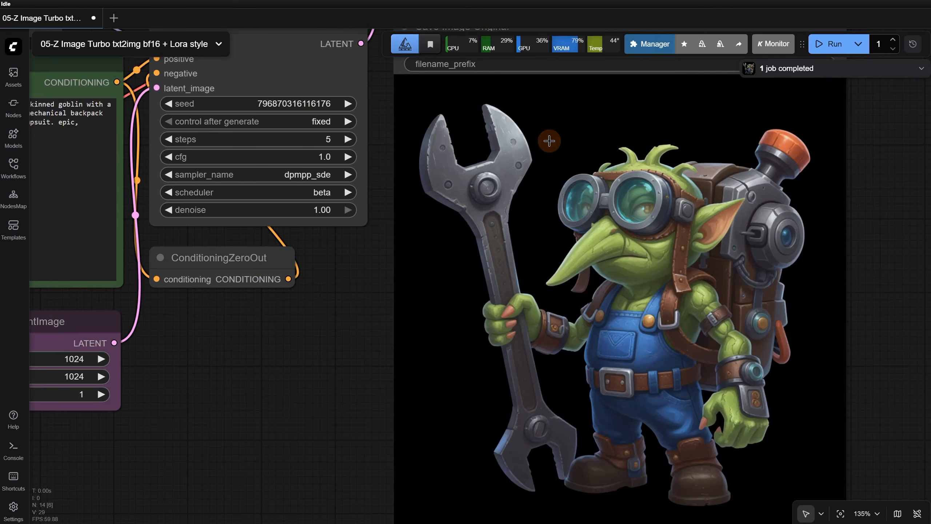
scroll(613, 231, up, 4)
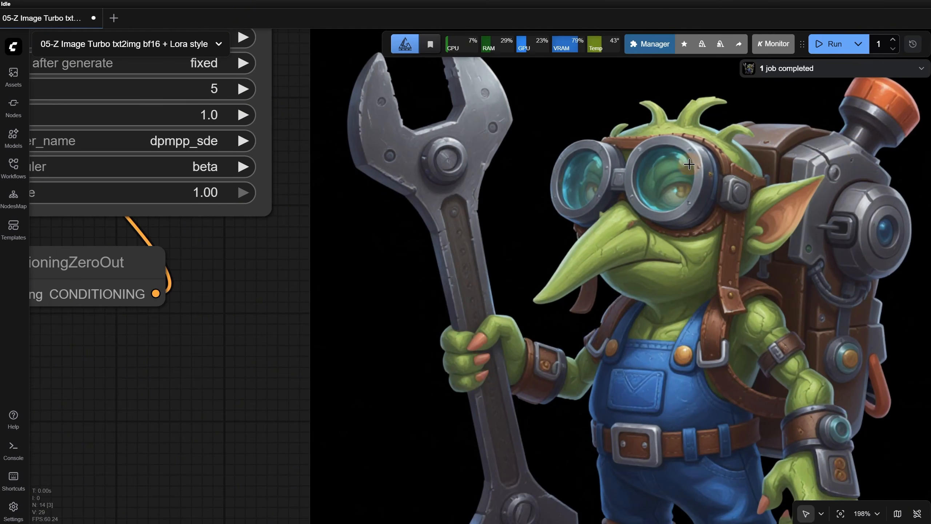
scroll(600, 223, down, 5)
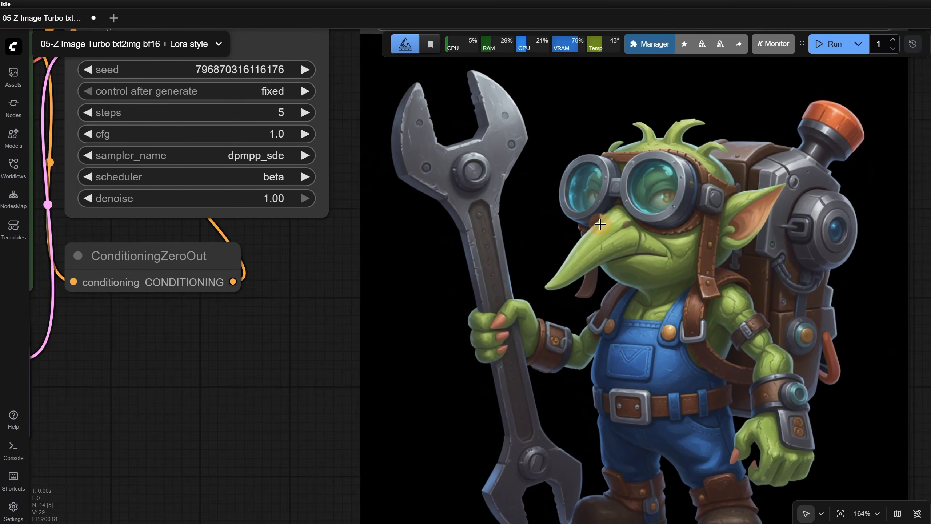
Change the prompt's subject to "a tank made from wood and stone," and its background to white, and generate the image
drag(472, 217, 366, 197)
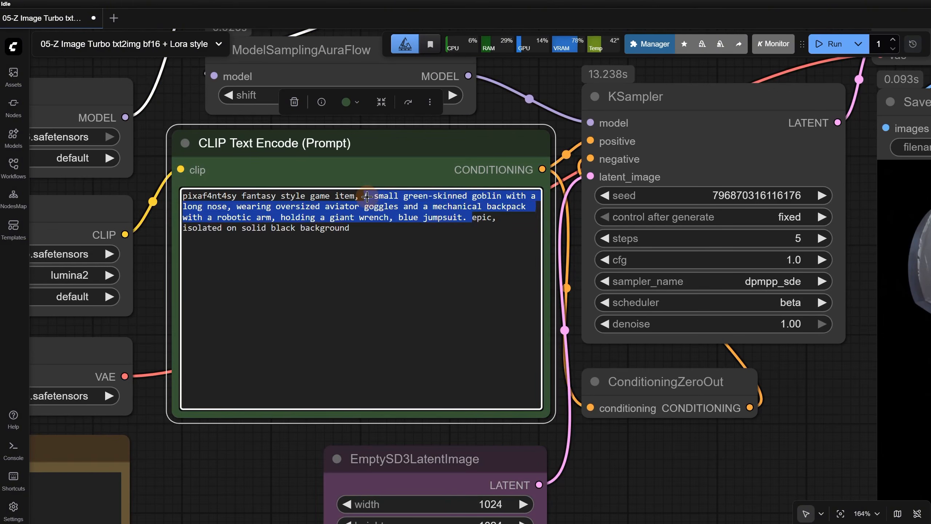
text(a tank made from wood and stone,)
double_click(312, 206)
text(white background)
click(834, 44)
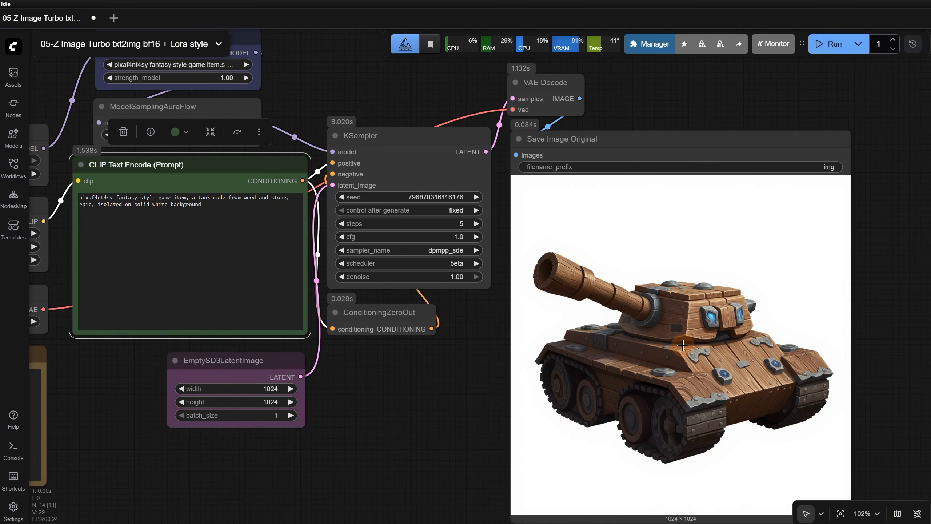
Bypass the LoraLoaderModelOnly node, regenerate the tank image without the LoRA, and inspect it up close
right_click(241, 38)
click(259, 250)
click(831, 45)
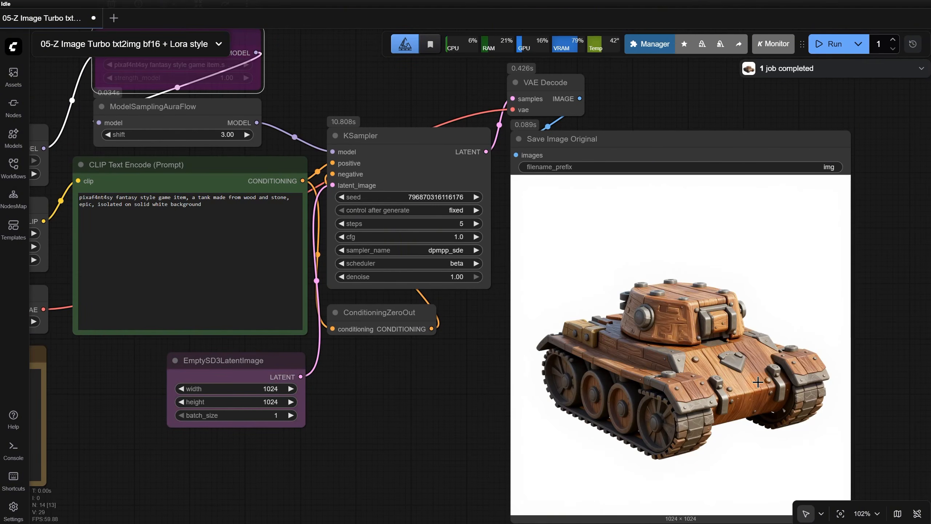
scroll(710, 385, up, 8)
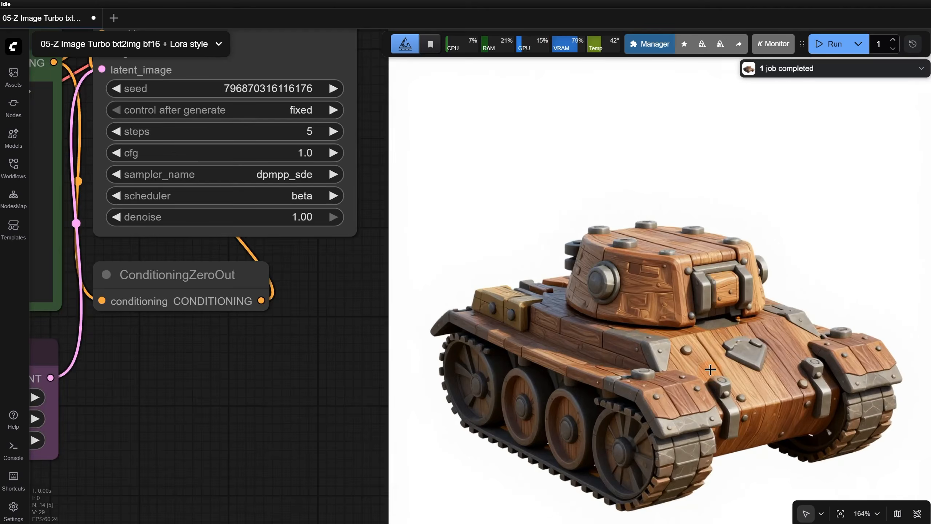